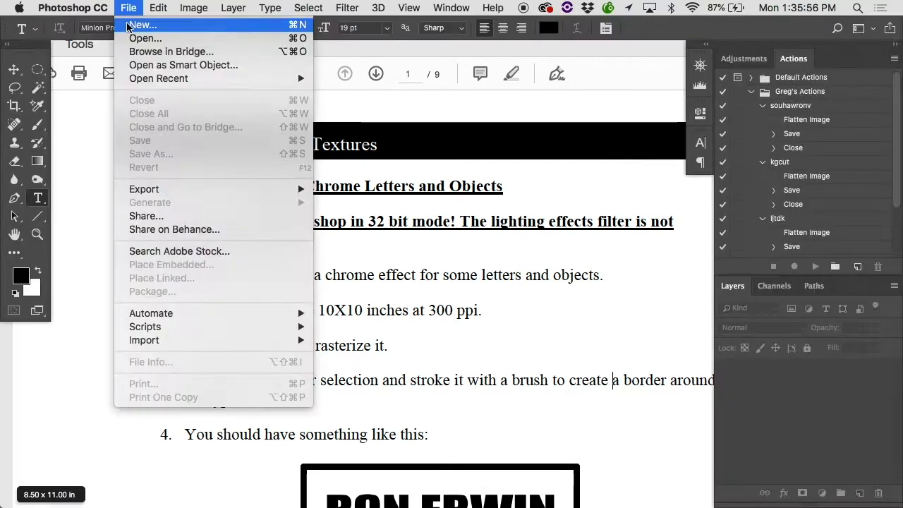
Step: Create a Letter-preset document (8.5 × 11 in, 300 ppi, white background) and show its channels
left_click(135, 24)
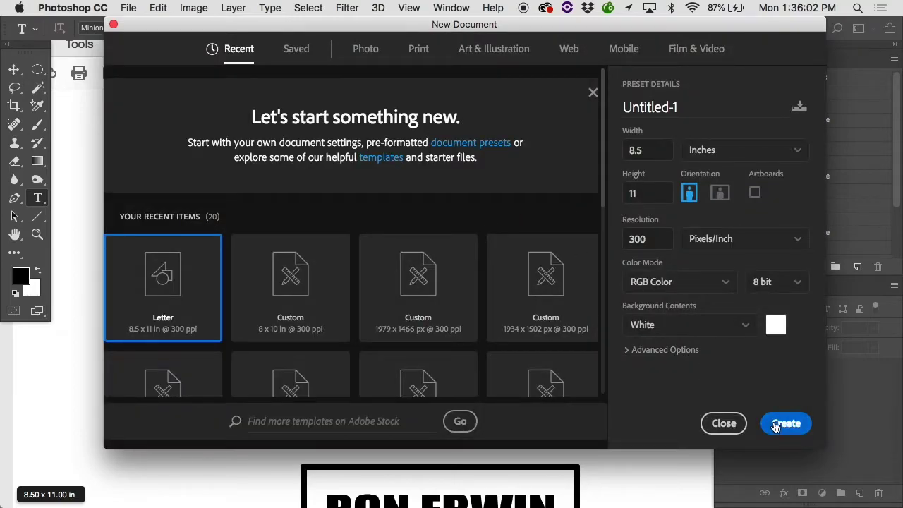
left_click(784, 424)
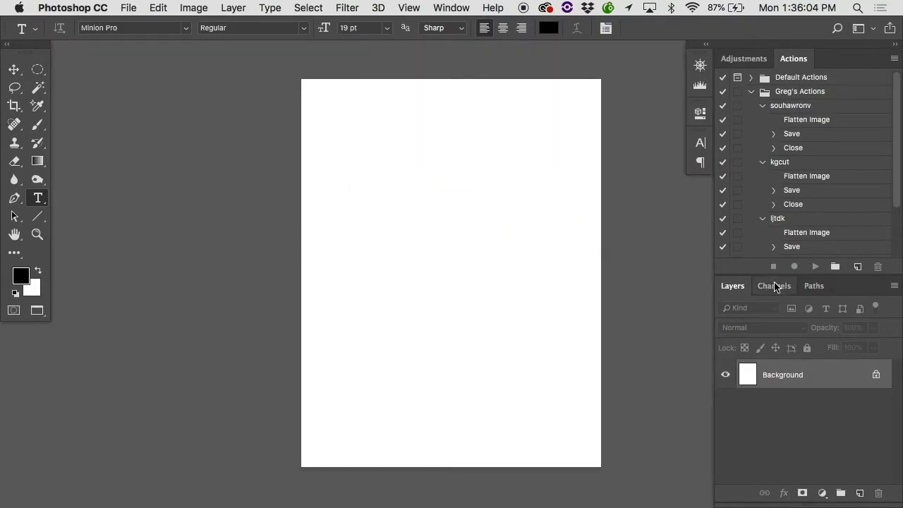
left_click(774, 286)
Step: Preview the Red, Green and Blue channels individually, then add a new black Alpha 1 channel
left_click(793, 337)
left_click(790, 368)
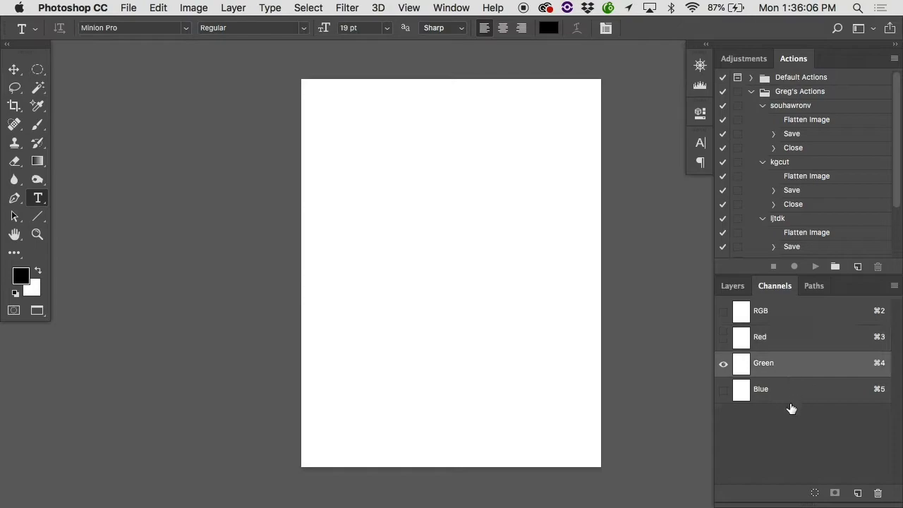
left_click(790, 408)
left_click(858, 493)
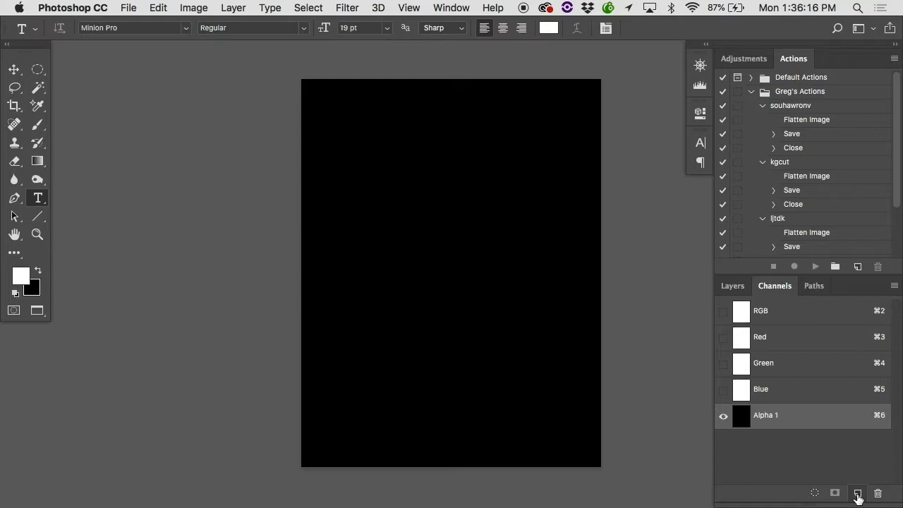
Step: Paint a white zigzag, two dots and a curve with a 300 px, 100% brush, then return to RGB
key("b")
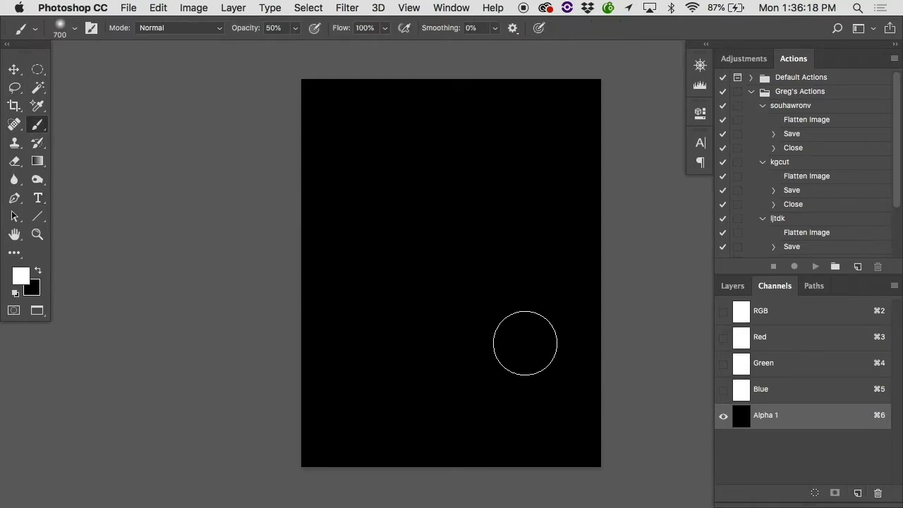
key("0")
key("bracketleft")
key("bracketleft")
key("bracketleft")
key("bracketleft")
left_click_drag(372, 146, 472, 292)
left_click(537, 207)
left_click(502, 282)
left_click_drag(334, 280, 530, 332)
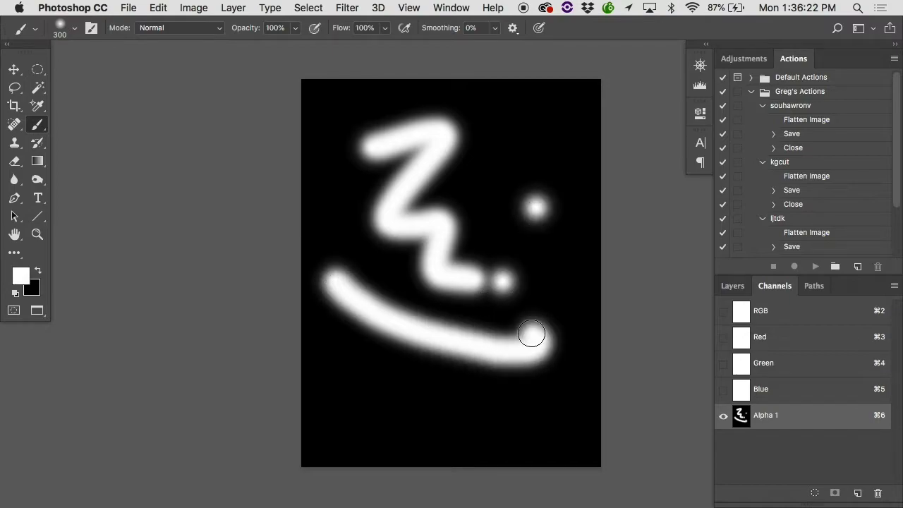
left_click(767, 319)
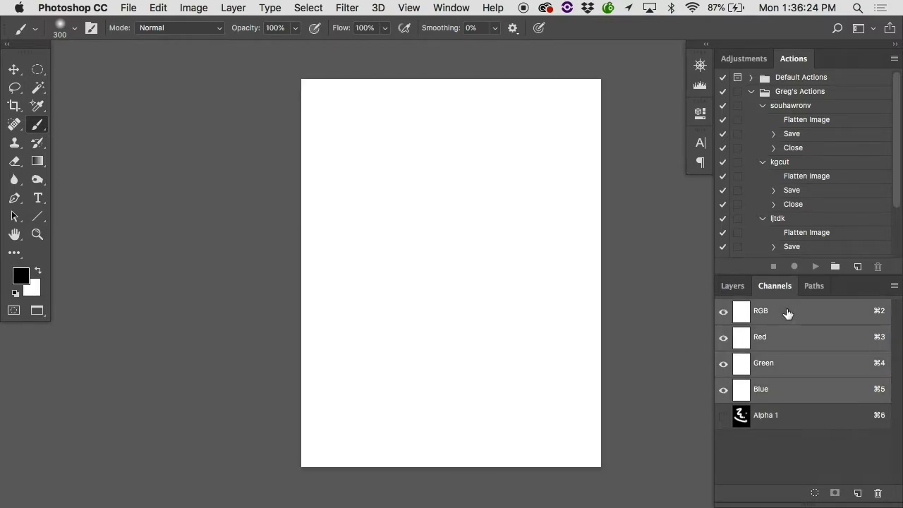
Step: Load Selection from channel Alpha 1 as a new selection, then view the Alpha 1 channel
left_click(321, 6)
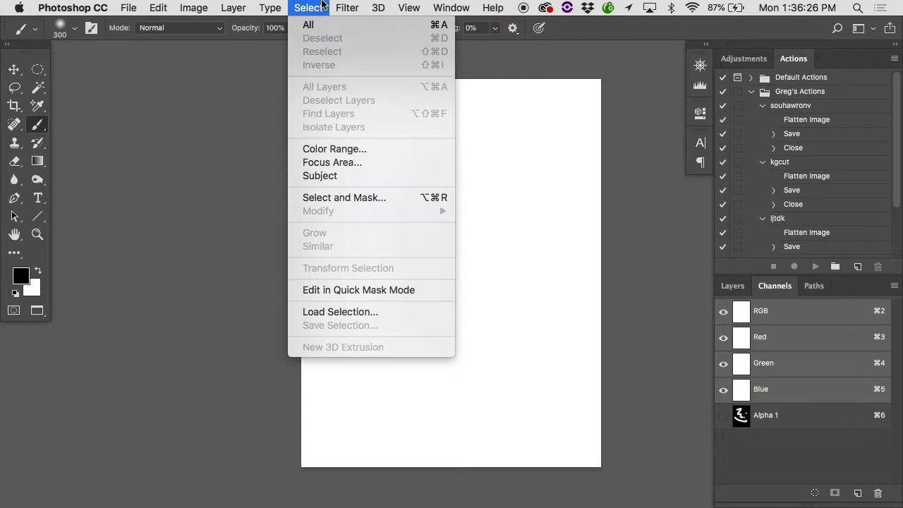
left_click(327, 310)
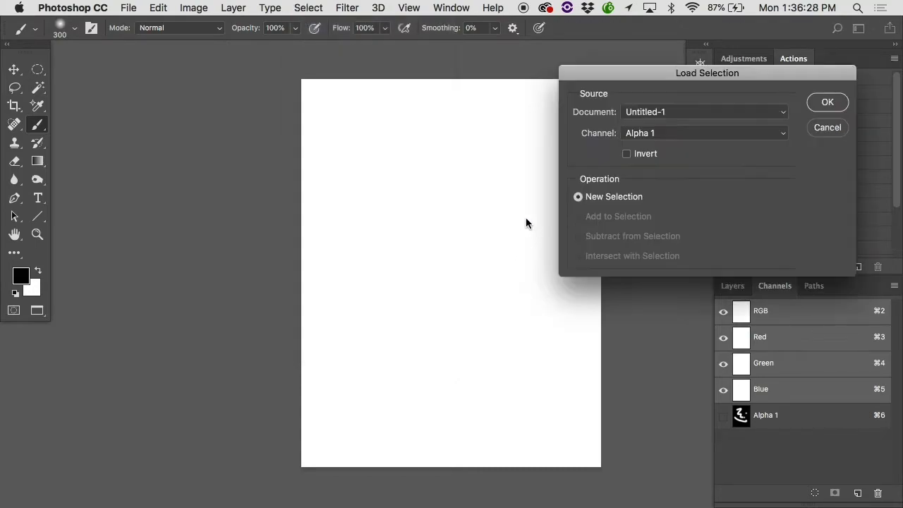
left_click(667, 135)
left_click(636, 135)
left_click(822, 102)
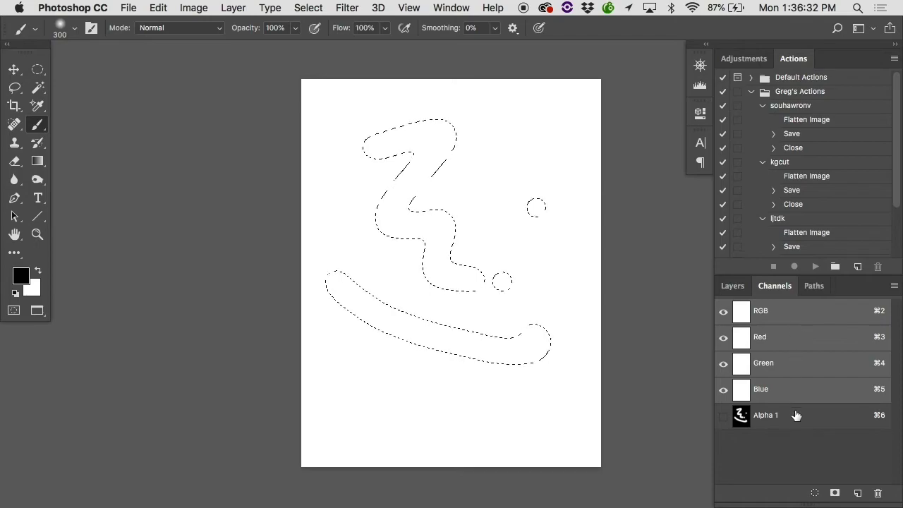
left_click(795, 416)
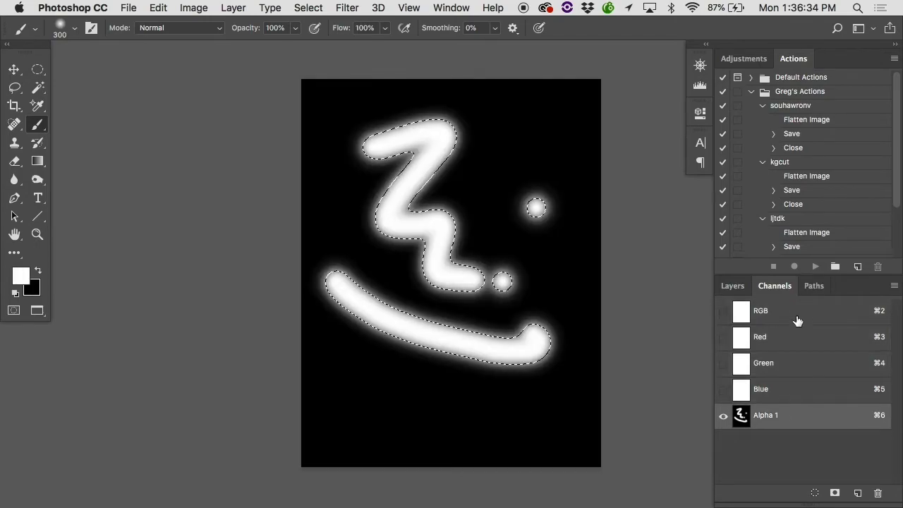
Step: Switch back to the RGB composite and deselect with Cmd+D
left_click(797, 308)
key("super+d")
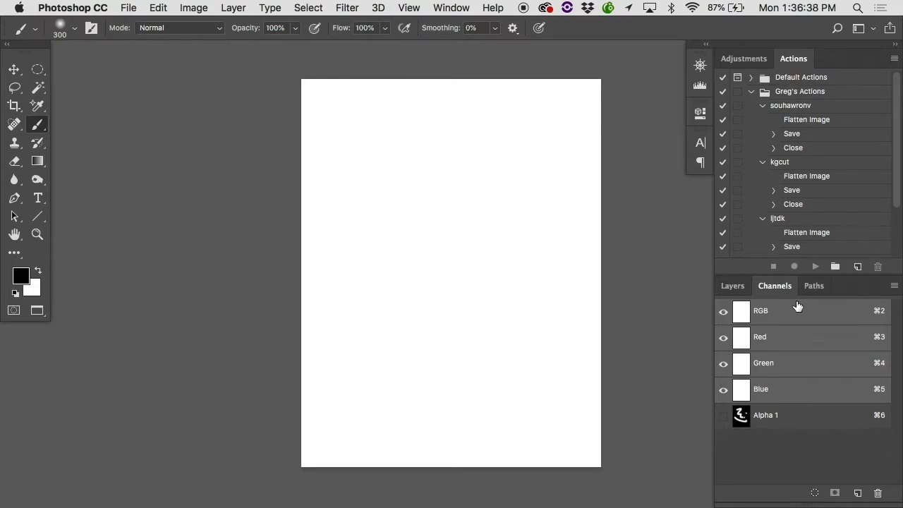
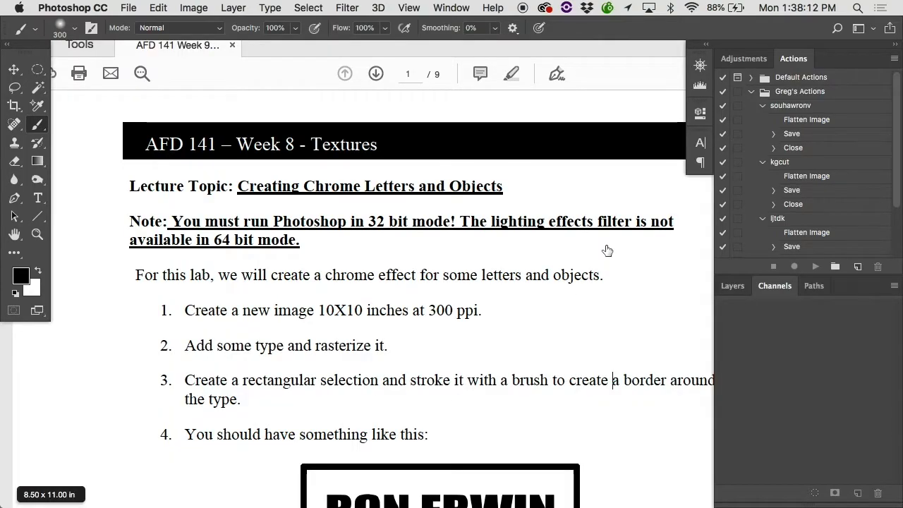
Step: Scroll the Week 9 lecture notes to the chrome letters lab steps, then start a new document
left_click(603, 247)
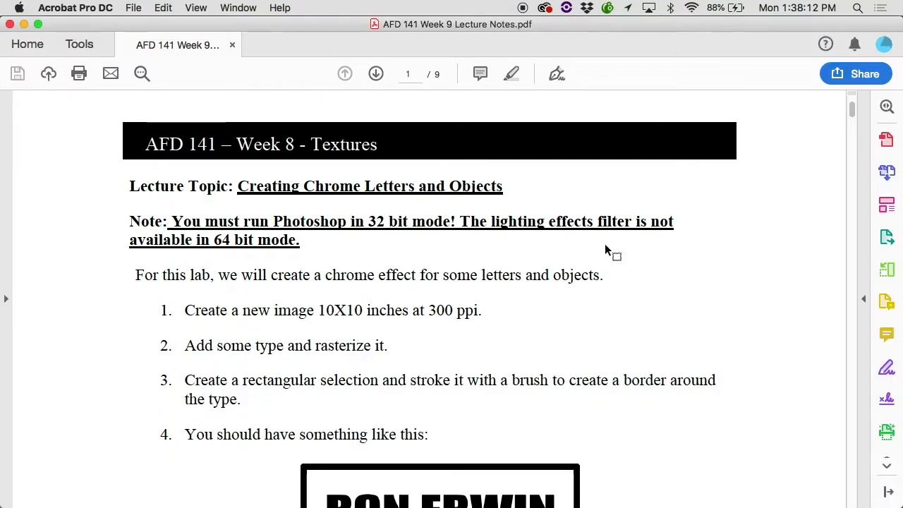
scroll(605, 248, "down", 2)
scroll(605, 249, "down", 1)
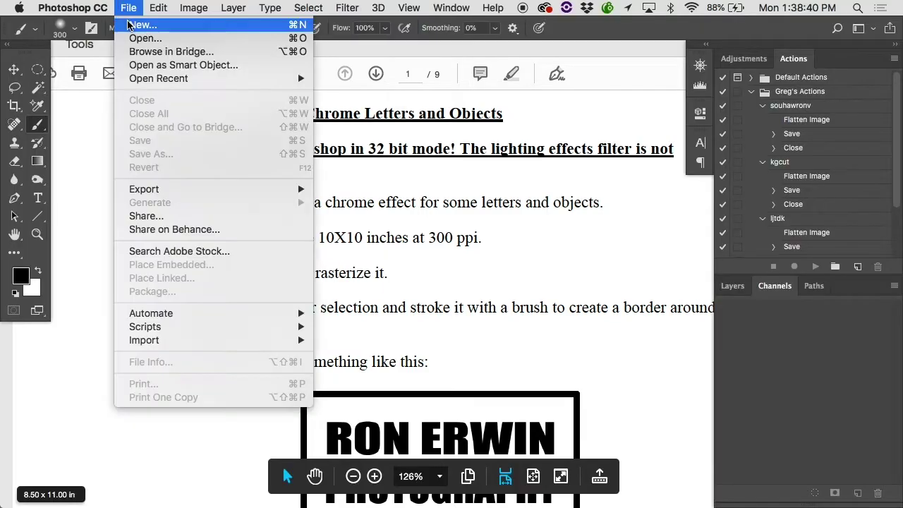
left_click(141, 25)
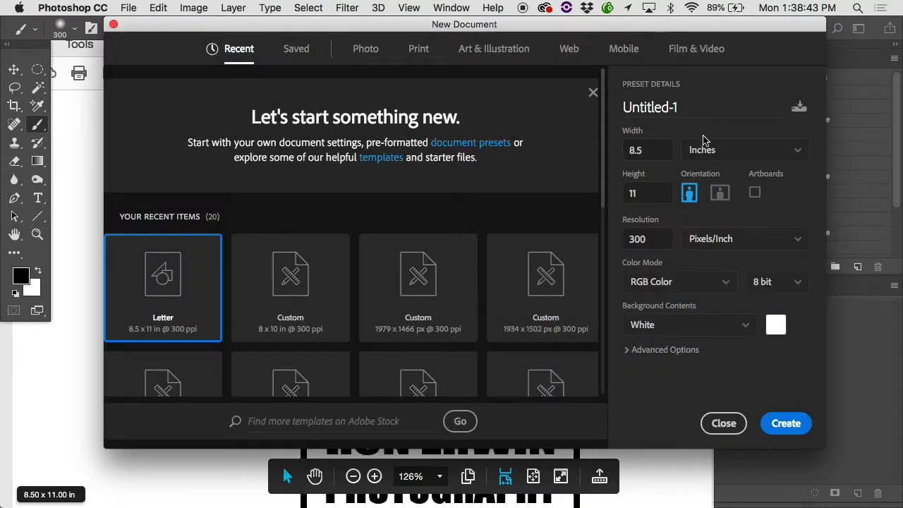
Step: Create a 10 × 10 inch document at 300 ppi, keeping inches as the unit
left_click(709, 150)
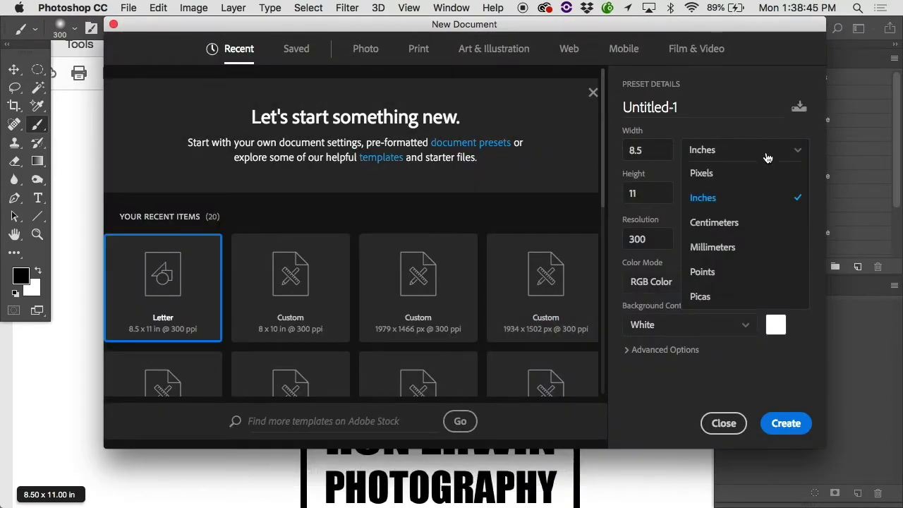
left_click(712, 198)
double_click(625, 151)
type("10")
key("Tab")
type("10")
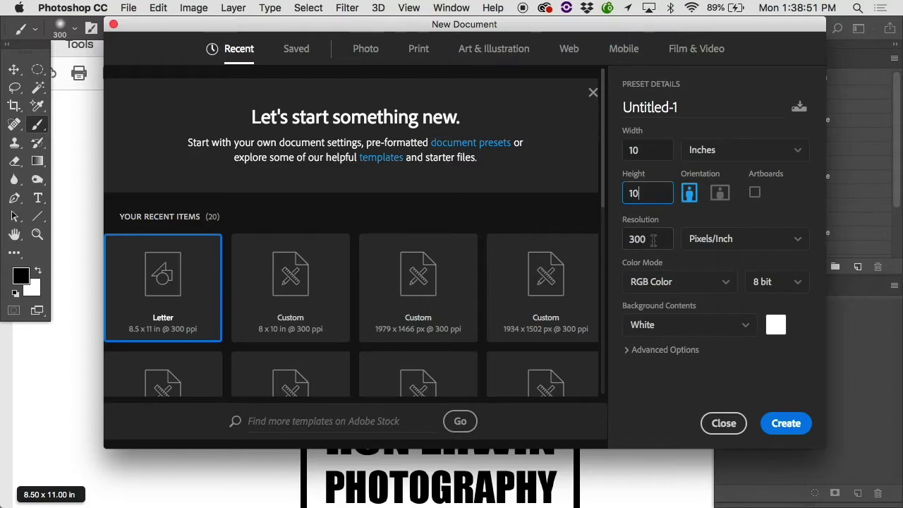
left_click(789, 424)
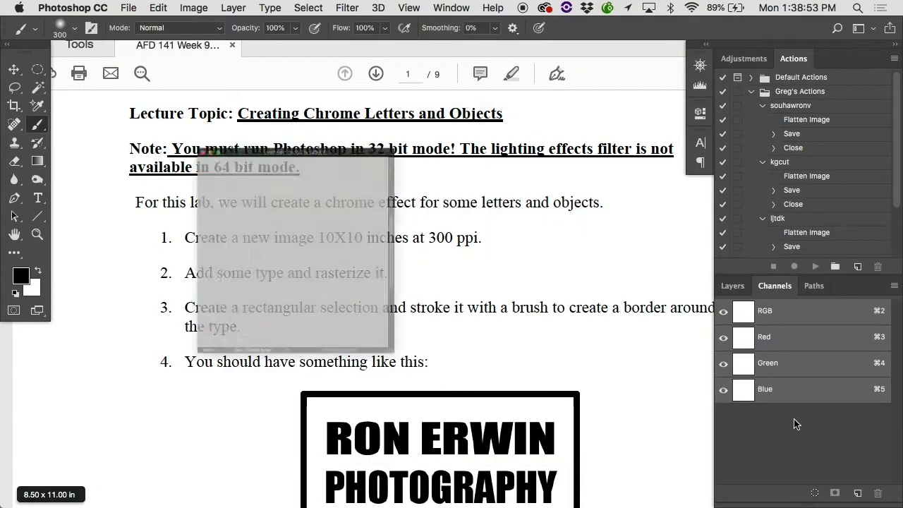
Step: Switch Photoshop to full-screen mode, check step 5 in the notes, then return to Photoshop
key("f")
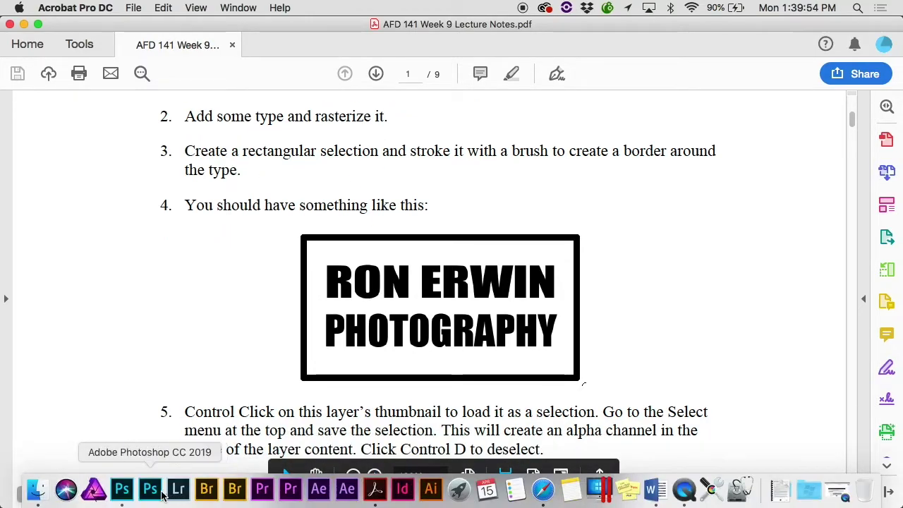
left_click(123, 491)
key("t")
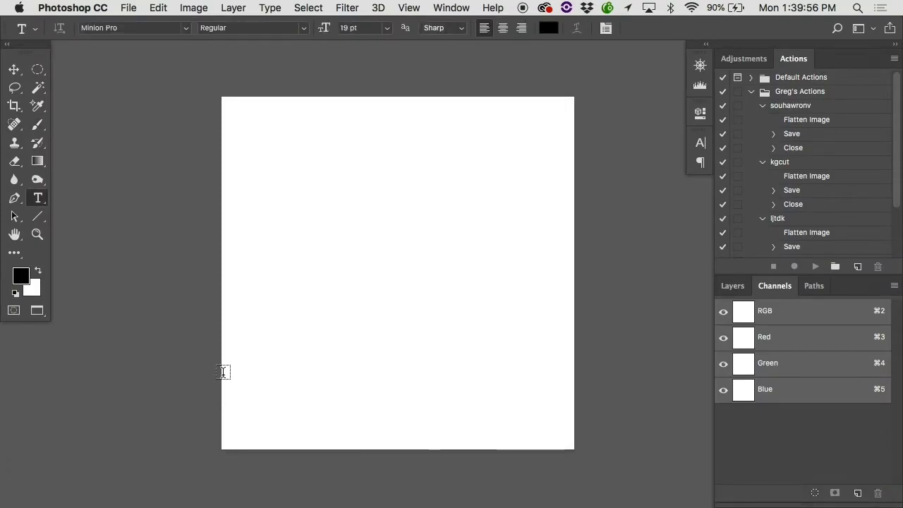
left_click(40, 200)
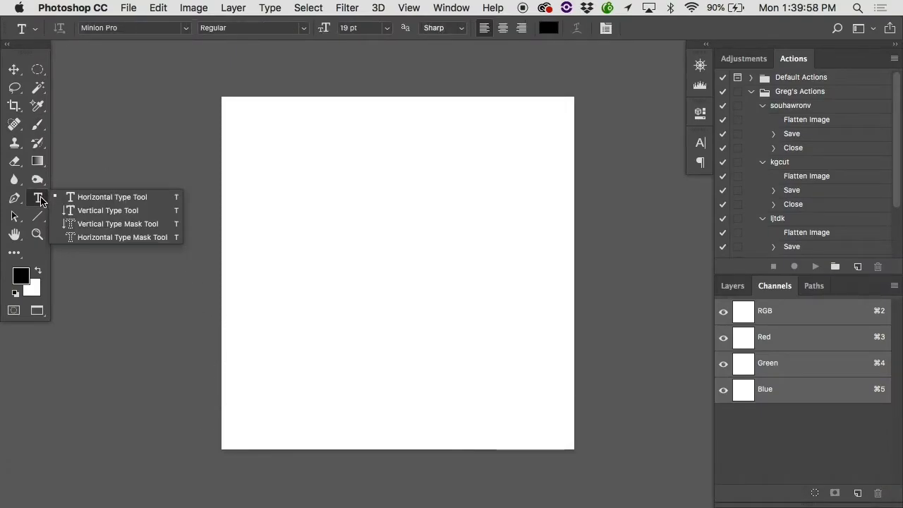
left_click(38, 201)
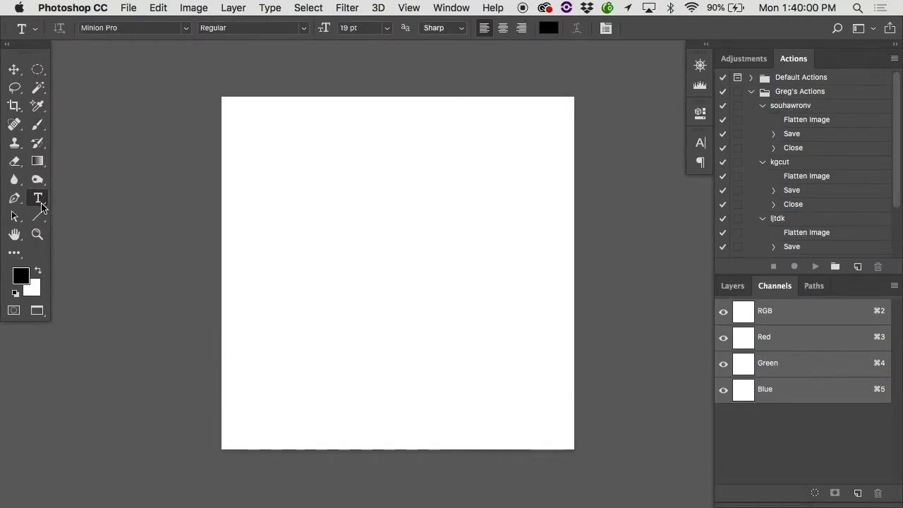
left_click(321, 198)
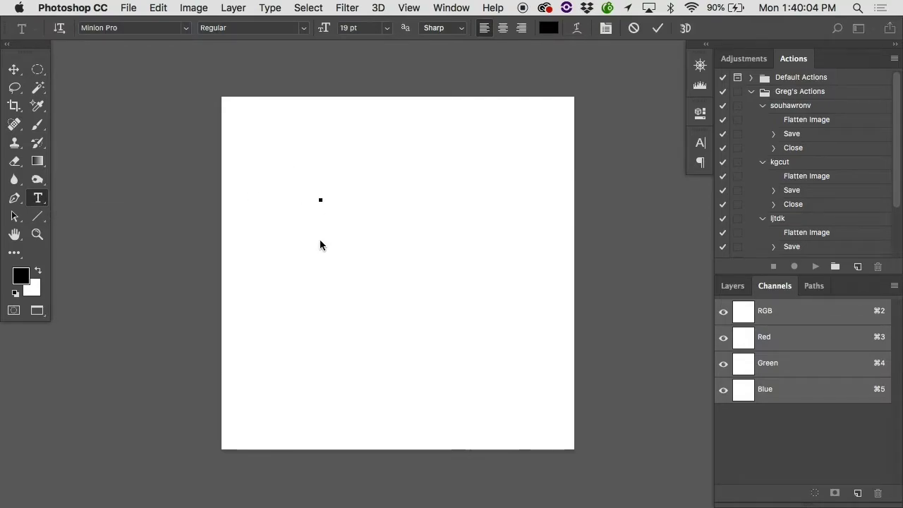
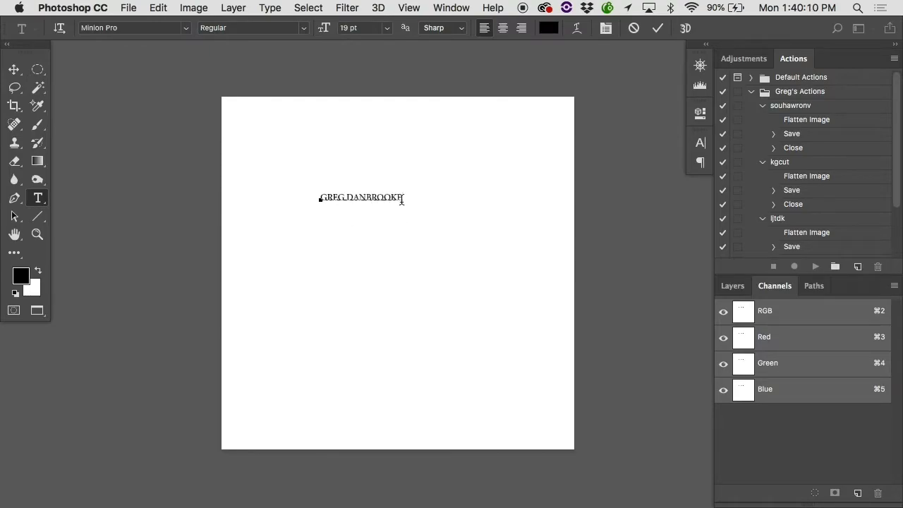
left_click_drag(403, 200, 321, 201)
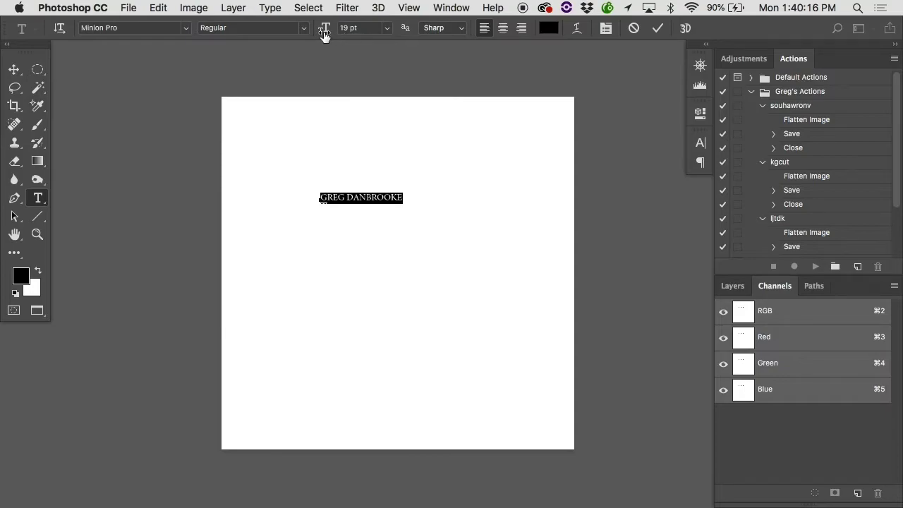
left_click(388, 27)
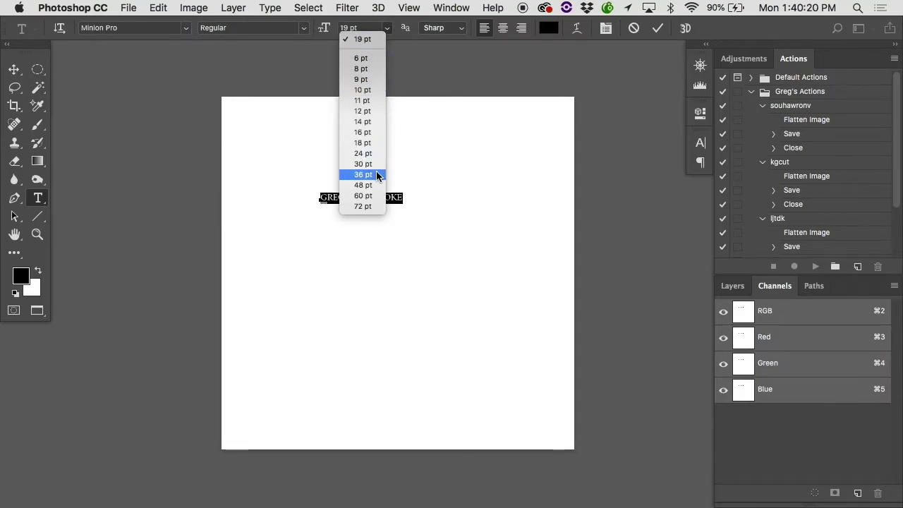
left_click(377, 174)
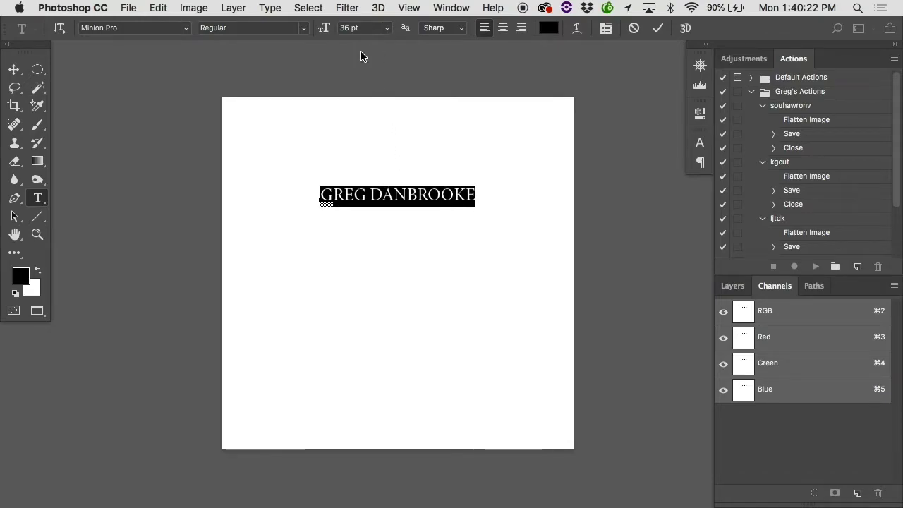
left_click(186, 28)
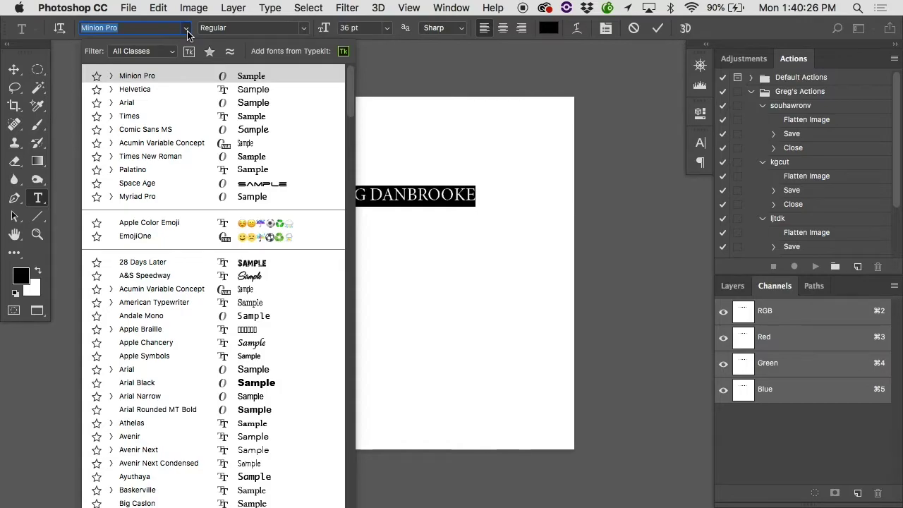
scroll(167, 328, "down", 2)
scroll(166, 322, "up", 2)
scroll(162, 282, "down", 5)
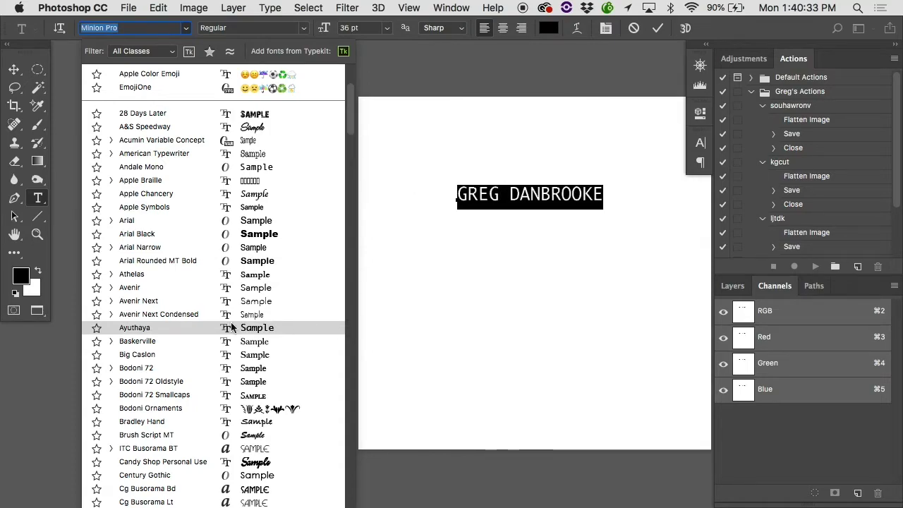
scroll(134, 402, "down", 10)
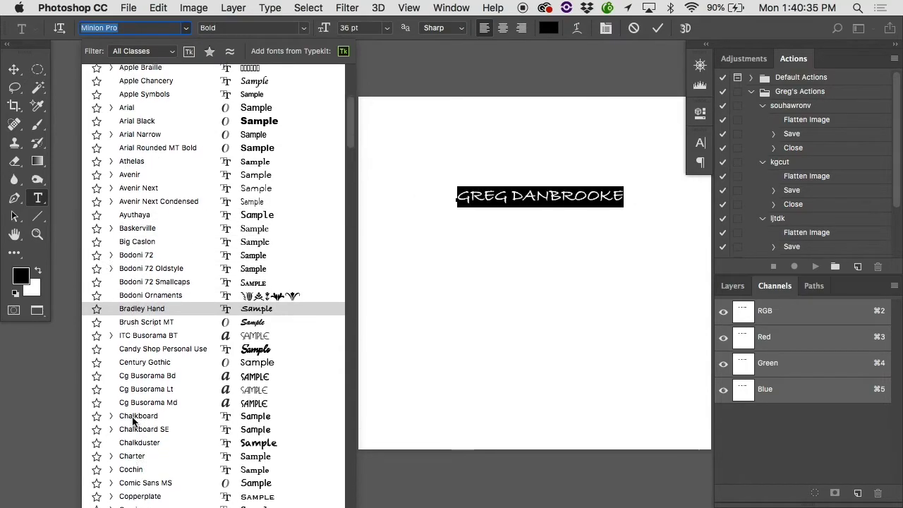
scroll(134, 420, "down", 6)
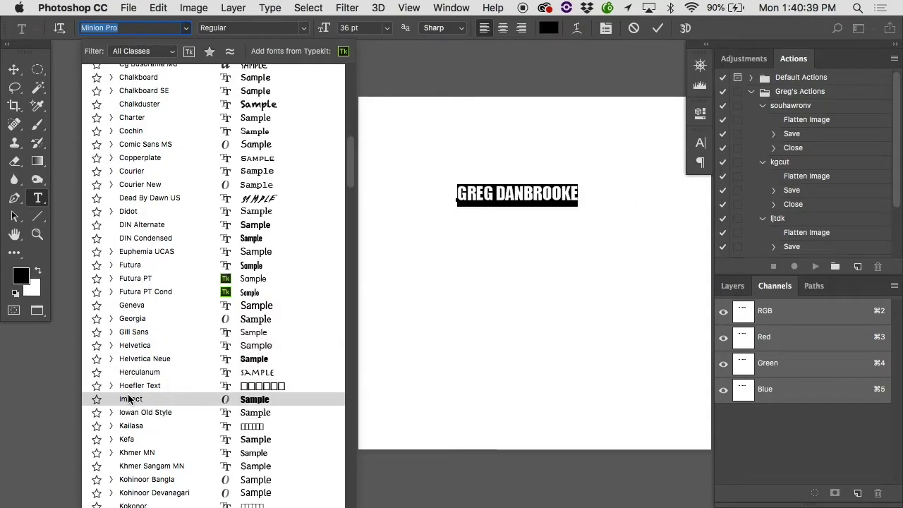
left_click(129, 399)
scroll(438, 259, "right", 5)
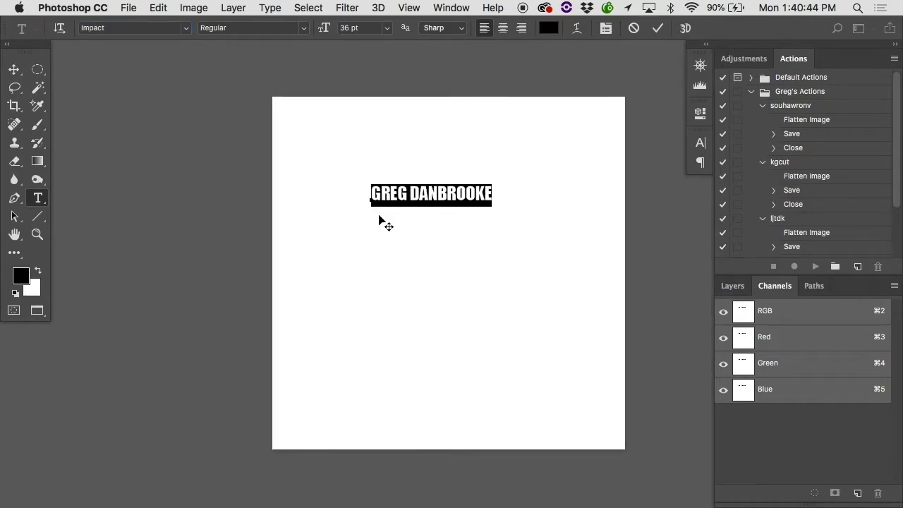
Step: Commit the name text, return to the Type tool and show the Layers panel
left_click(658, 37)
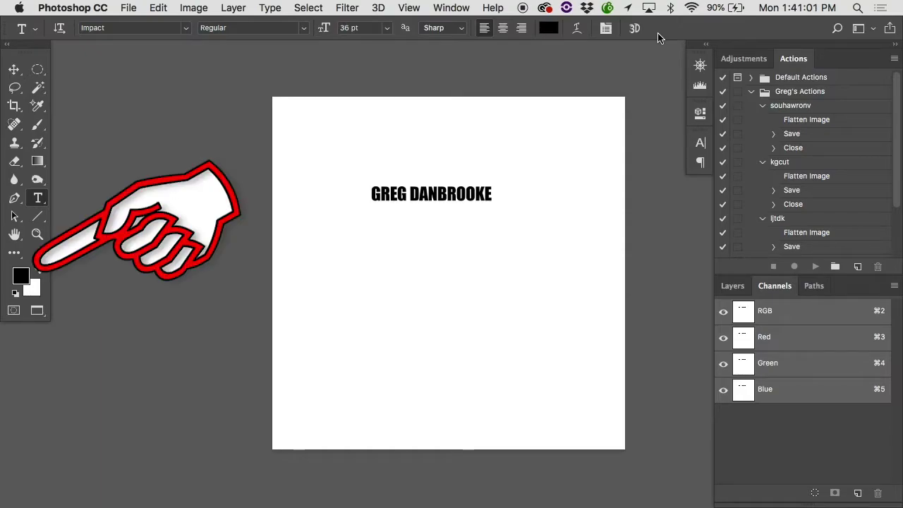
left_click(59, 247)
key("Escape")
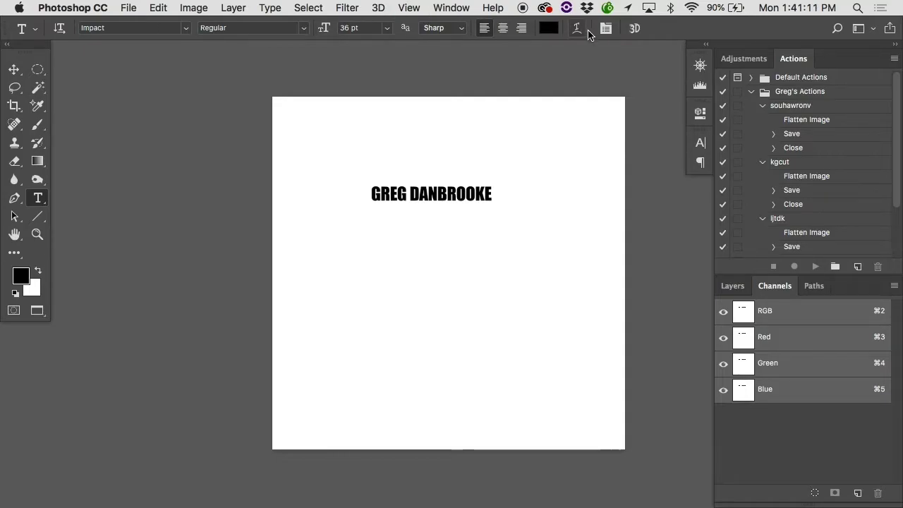
left_click(37, 87)
left_click(37, 141)
left_click(38, 161)
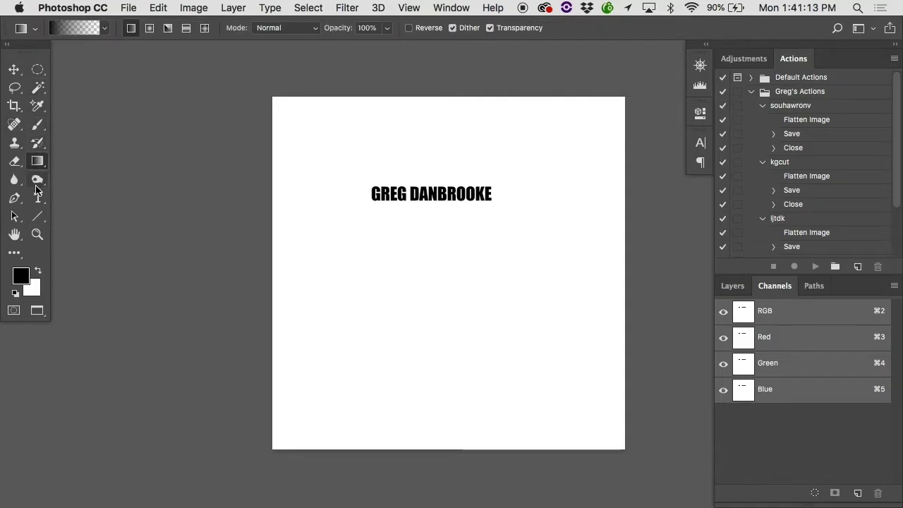
left_click(38, 197)
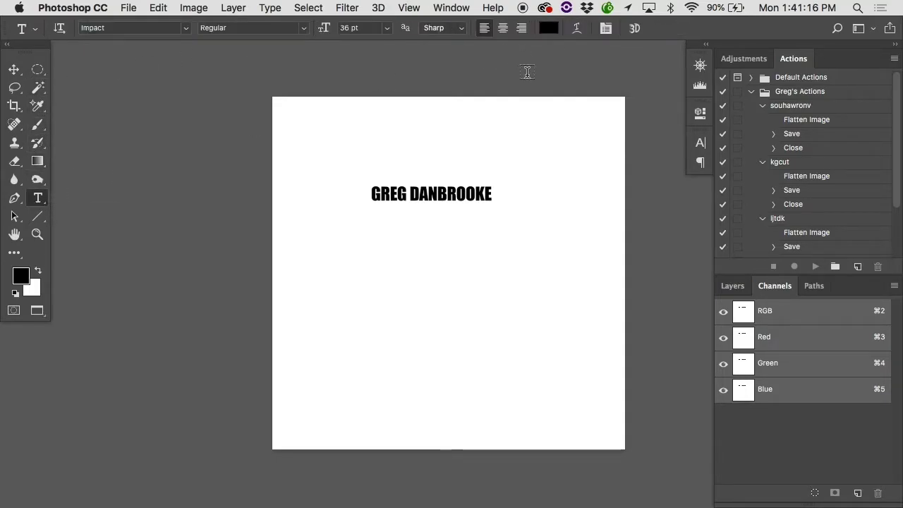
left_click(549, 28)
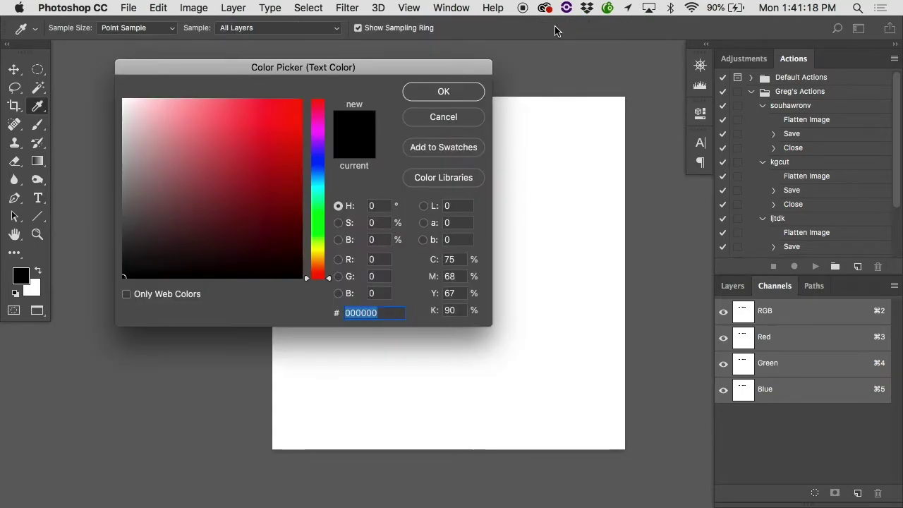
left_click(470, 122)
left_click(729, 283)
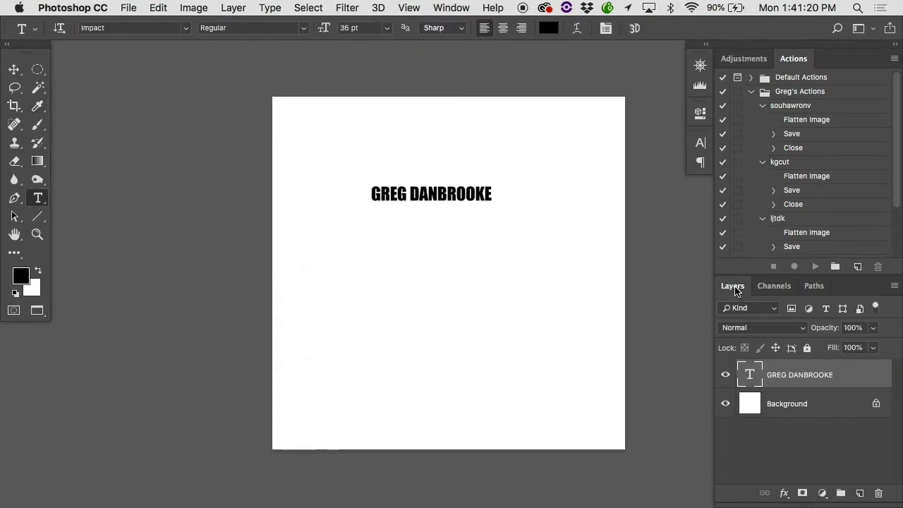
left_click_drag(492, 195, 368, 196)
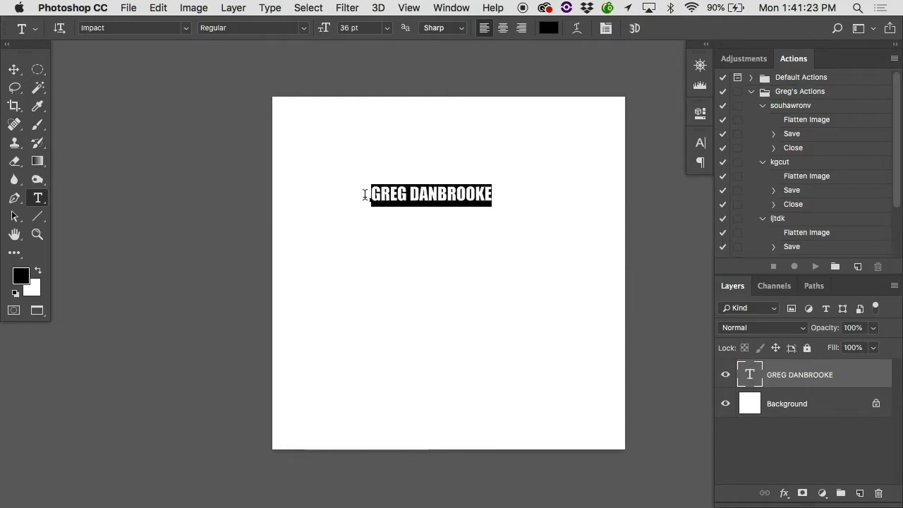
left_click(549, 28)
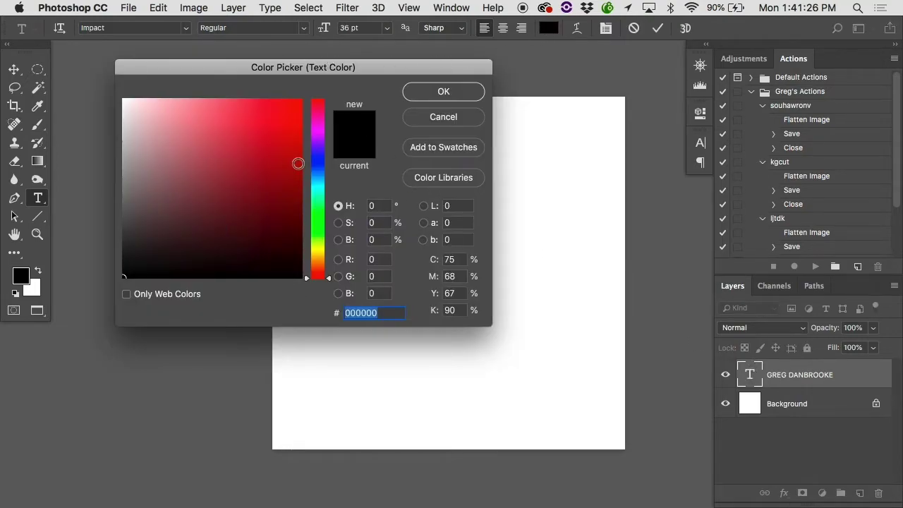
left_click(221, 137)
left_click_drag(221, 137, 304, 98)
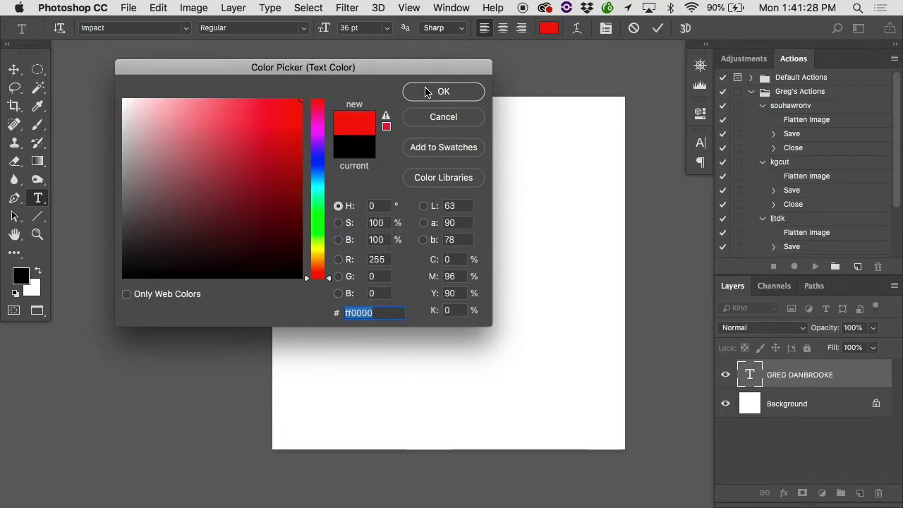
left_click(438, 92)
left_click(491, 146)
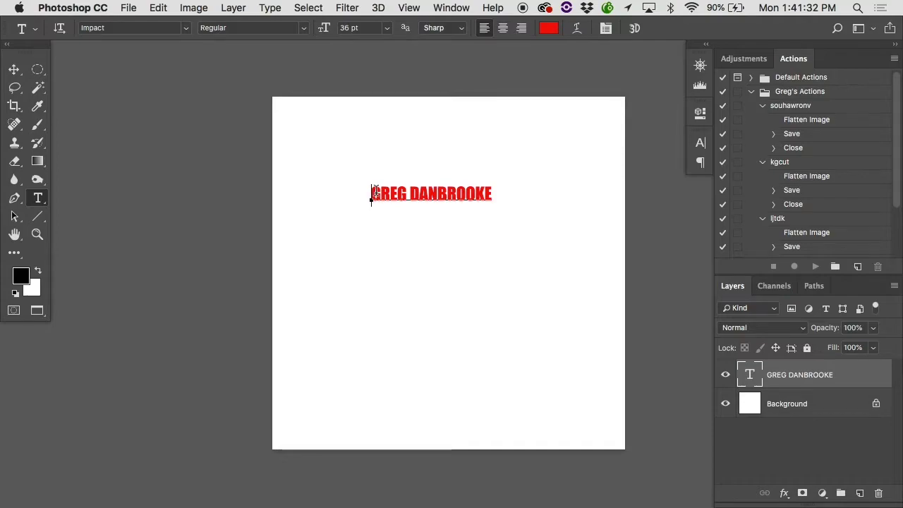
left_click_drag(370, 196, 493, 189)
left_click(548, 28)
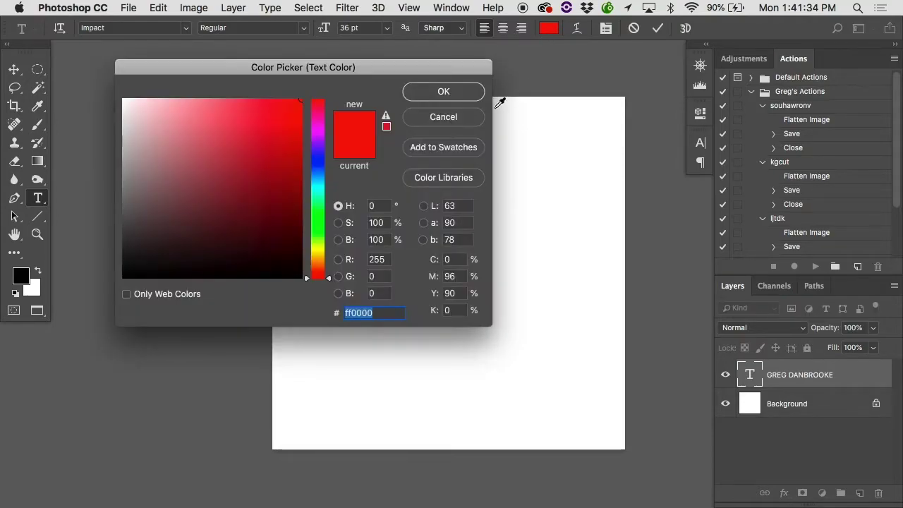
mouse_move(290, 147)
left_mouse_down()
mouse_move(252, 129)
mouse_move(258, 260)
mouse_move(244, 279)
mouse_move(124, 286)
mouse_move(249, 299)
mouse_move(122, 307)
mouse_move(222, 315)
left_mouse_up()
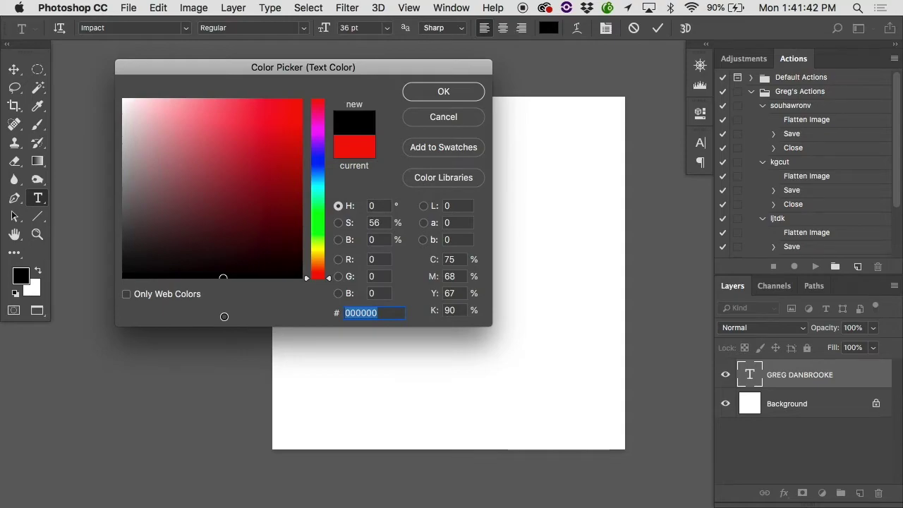
left_click(443, 92)
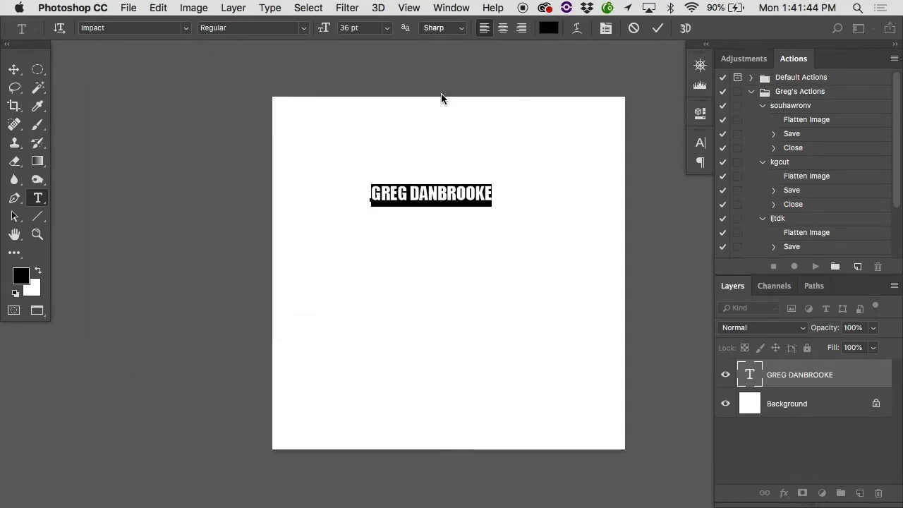
left_click(659, 33)
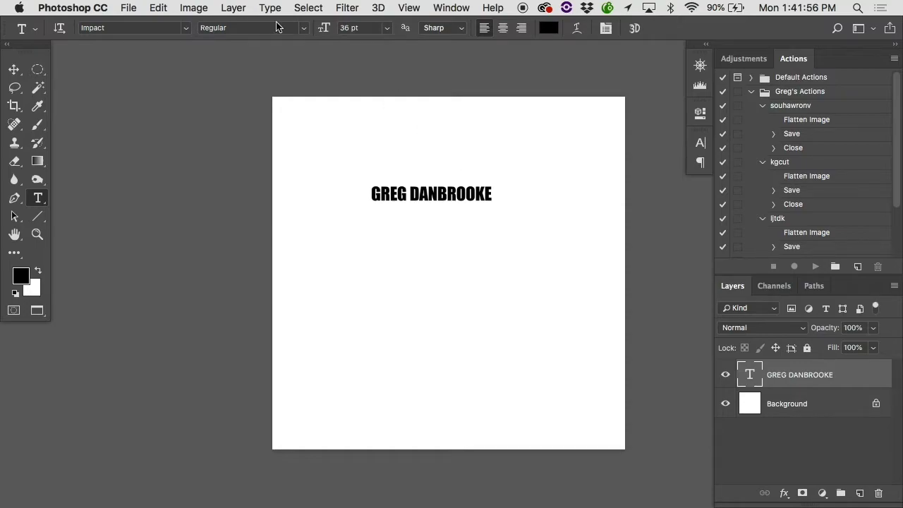
Step: Free-transform the heading up to about 84.23 pt and move it nearer the page centre
left_click(164, 8)
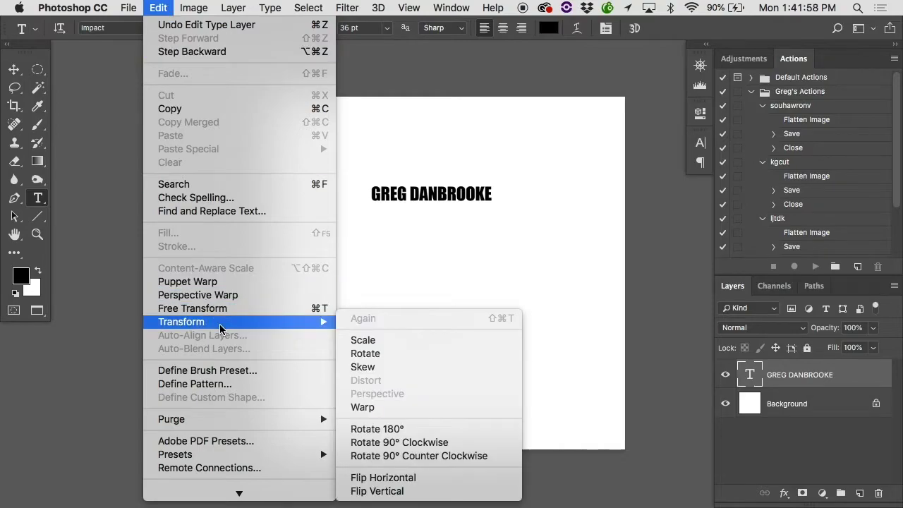
left_click(467, 244)
key("super+t")
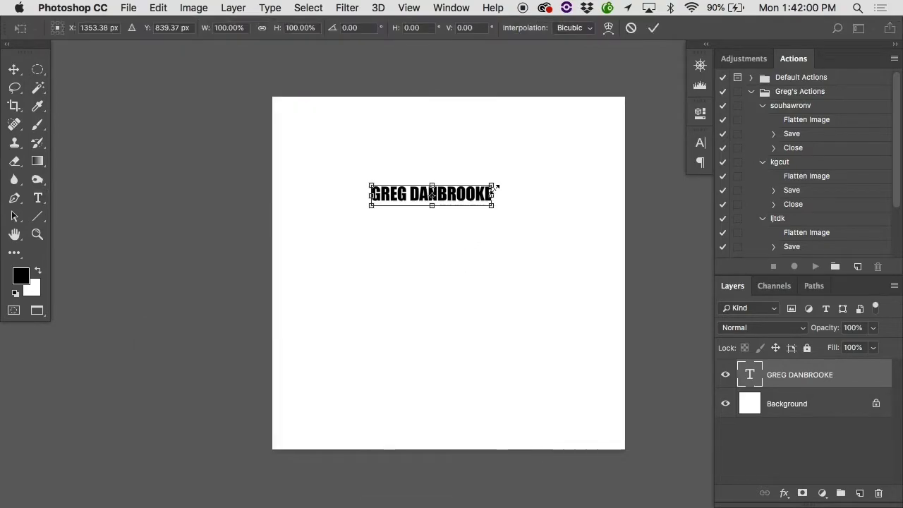
left_click_drag(493, 185, 575, 182)
key("Return")
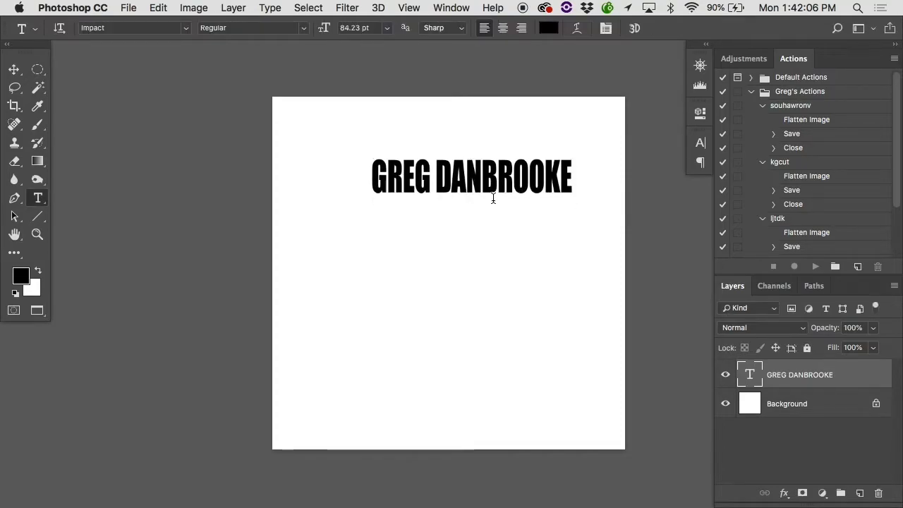
key("v")
left_click_drag(487, 178, 464, 195)
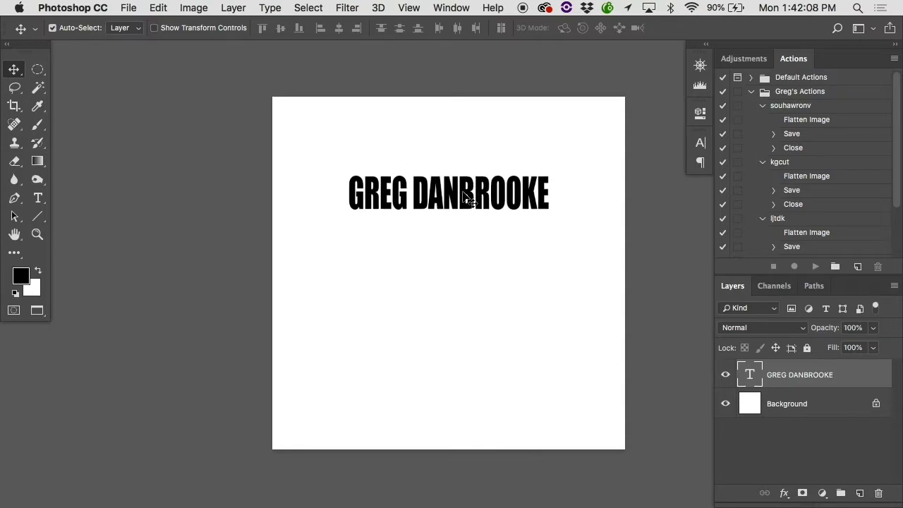
key("t")
left_click(547, 185)
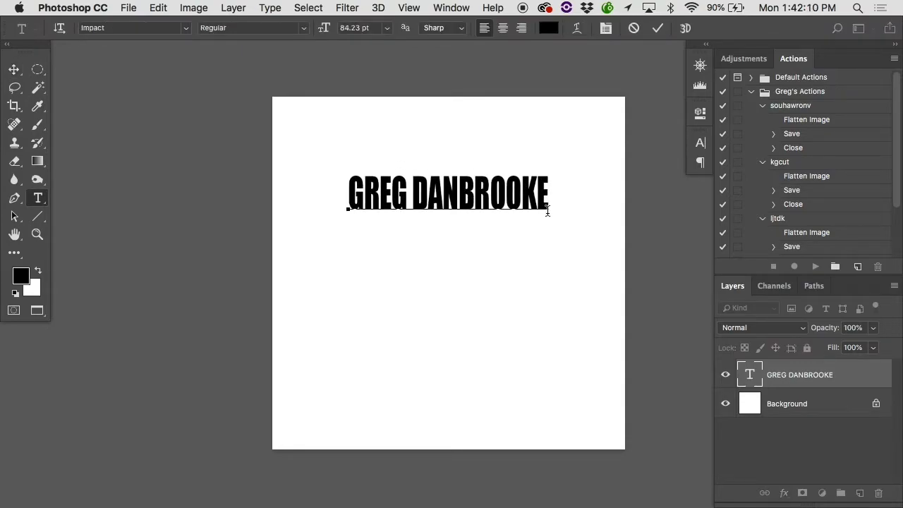
key("Return")
type("rivate eye")
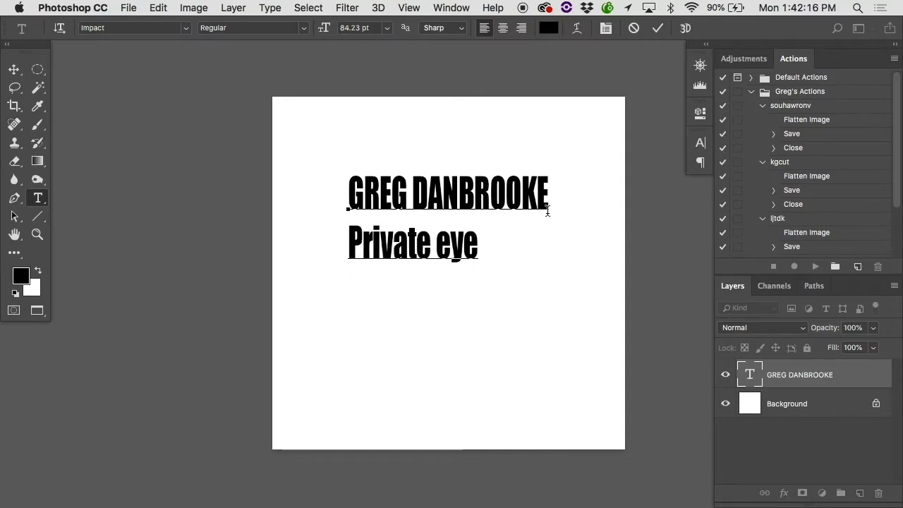
left_click_drag(482, 243, 338, 256)
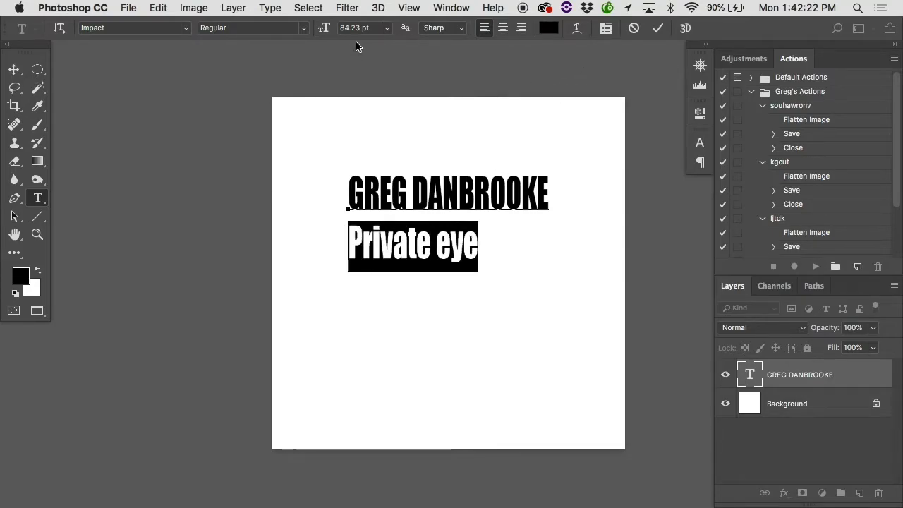
Step: Centre-align both heading lines, then select 'Private eye' and show the Character panel
left_click(503, 30)
left_click(522, 30)
left_click(502, 30)
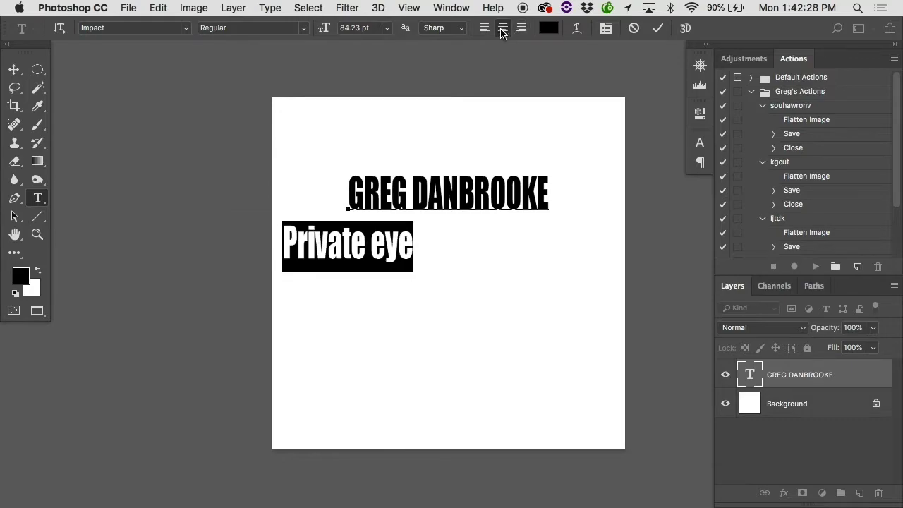
left_click(485, 30)
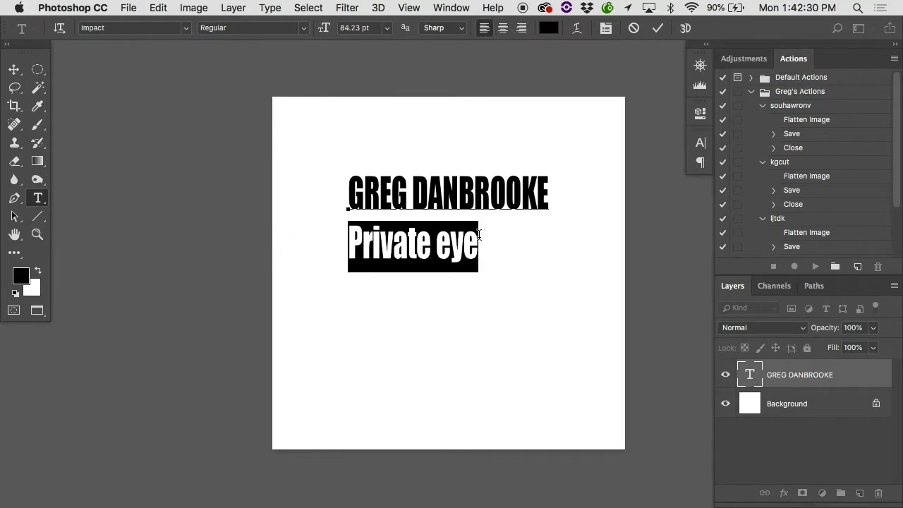
left_click_drag(479, 236, 329, 188)
left_click(502, 28)
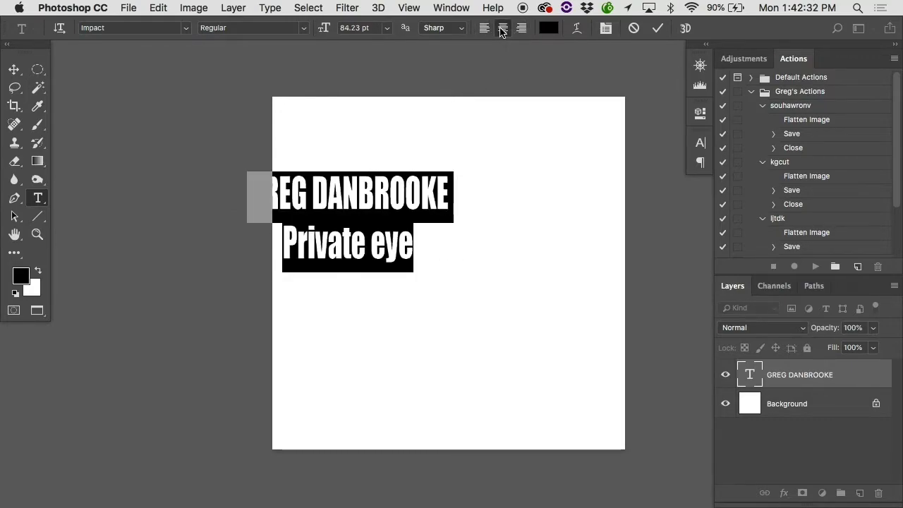
left_click_drag(519, 249, 370, 239)
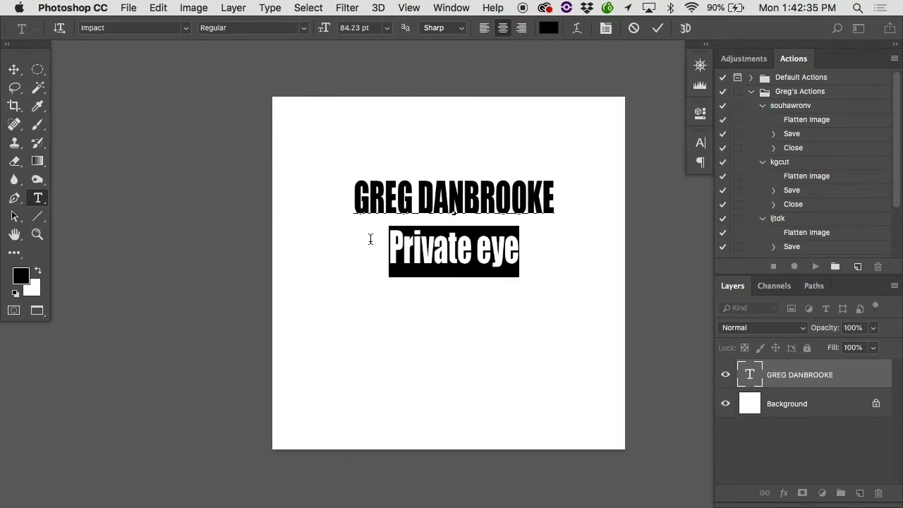
left_click(605, 29)
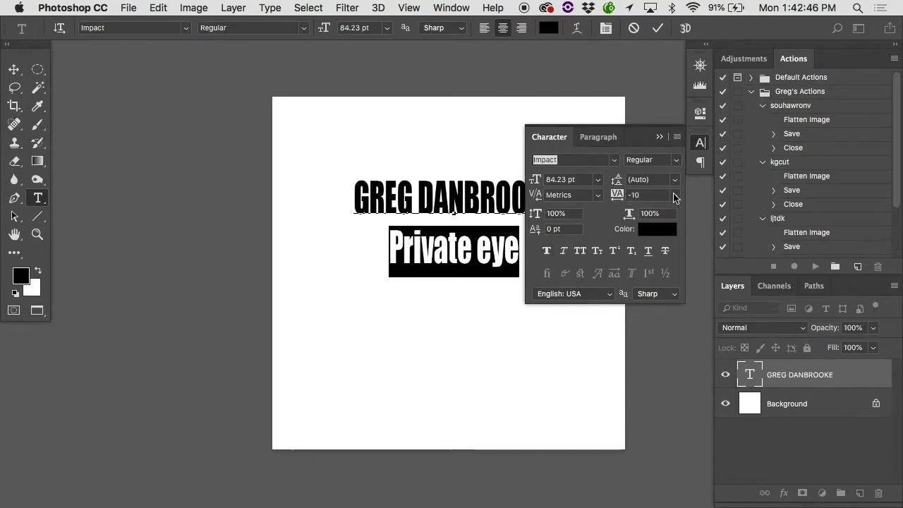
Step: Widen the tracking of 'Private eye', keep the size at 84.23 pt, and commit the text
left_click_drag(615, 197, 613, 195)
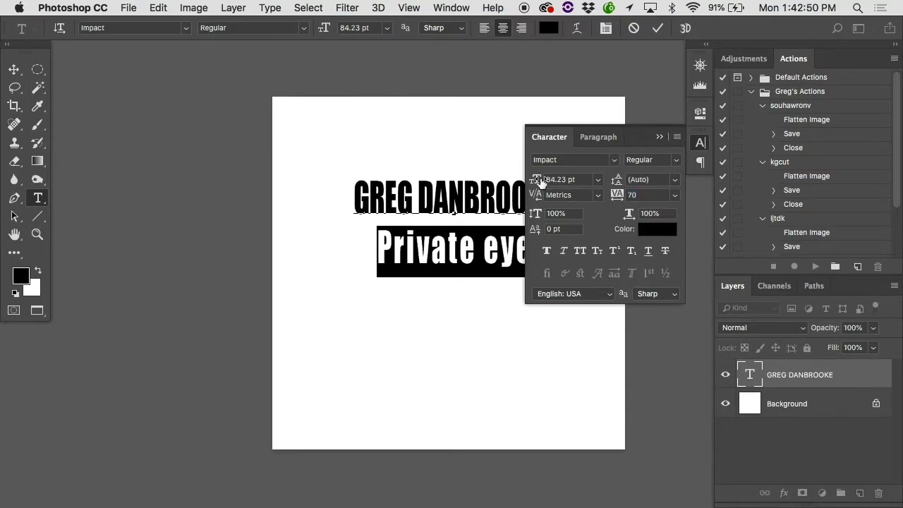
left_click_drag(536, 181, 537, 181)
left_click(655, 30)
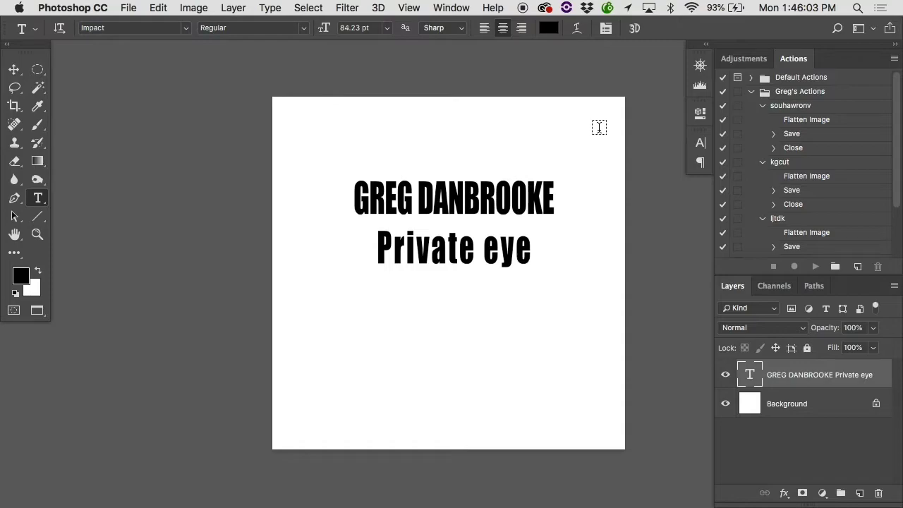
Step: Create a new 10 × 10 inch document and type the word TEXT on the canvas
key("super+n")
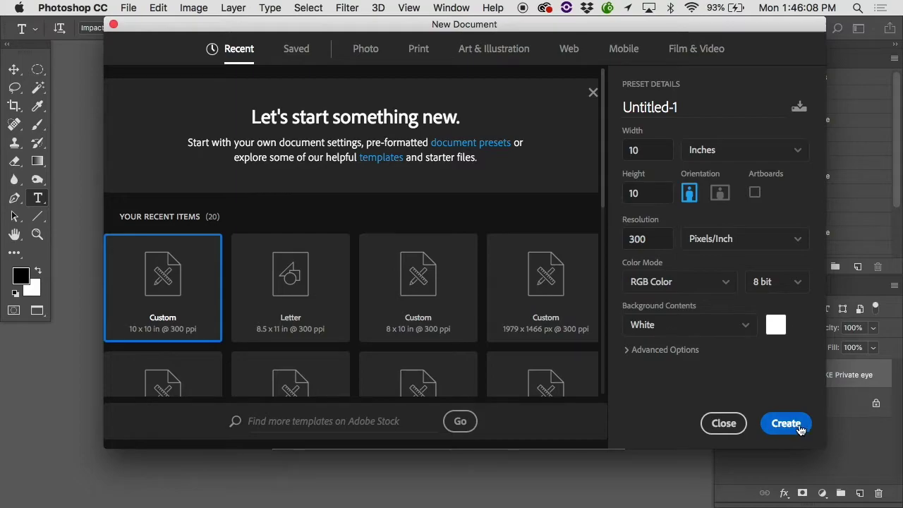
left_click(788, 423)
left_click(371, 170)
type("TEXT")
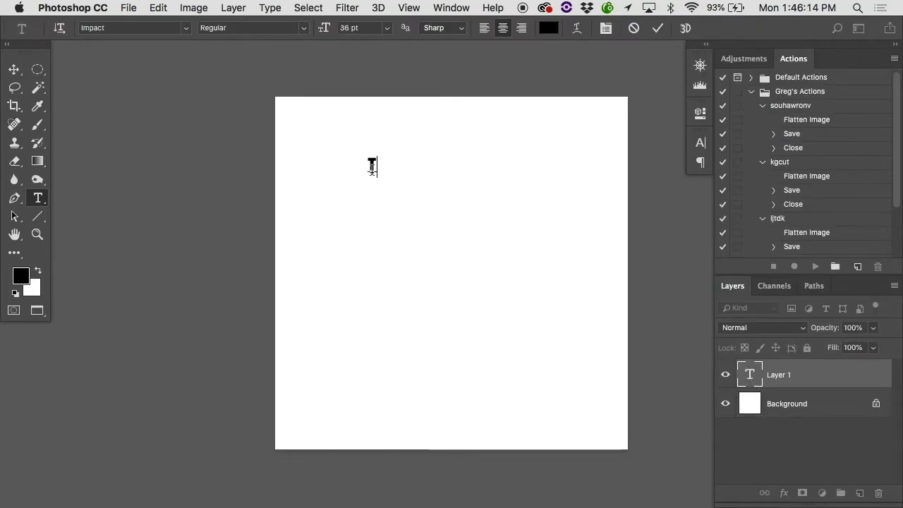
Step: Change the word TEXT to the Times New Roman font
double_click(356, 170)
left_click(186, 28)
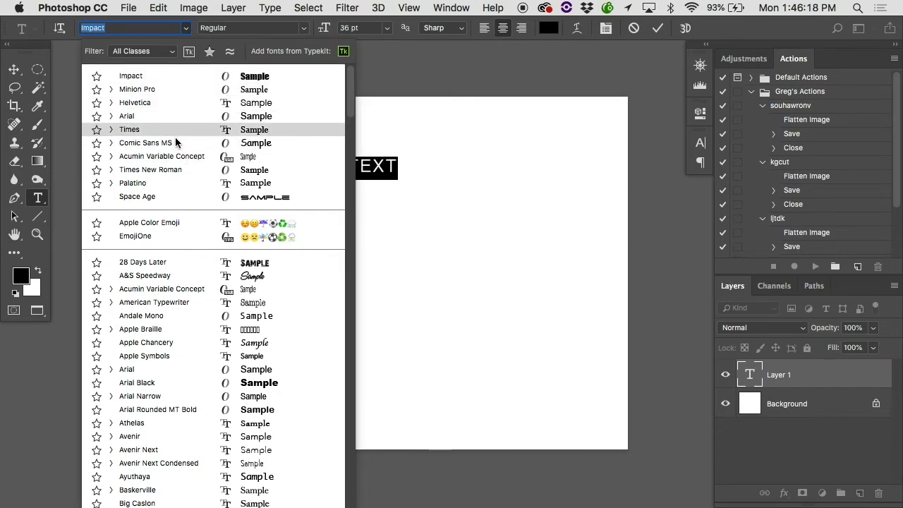
left_click(175, 170)
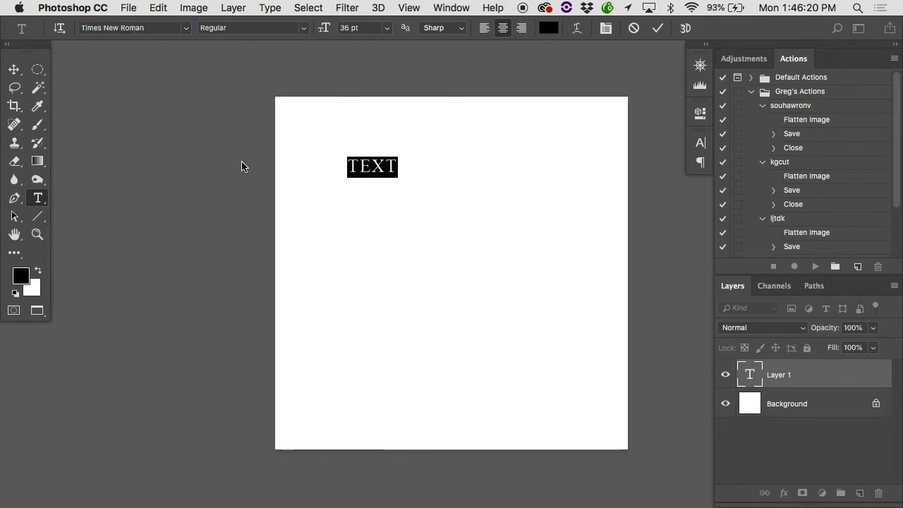
key("super+Return")
key("super+equal")
key("super+equal")
key("super+equal")
key("super+equal")
key("super+equal")
key("super+equal")
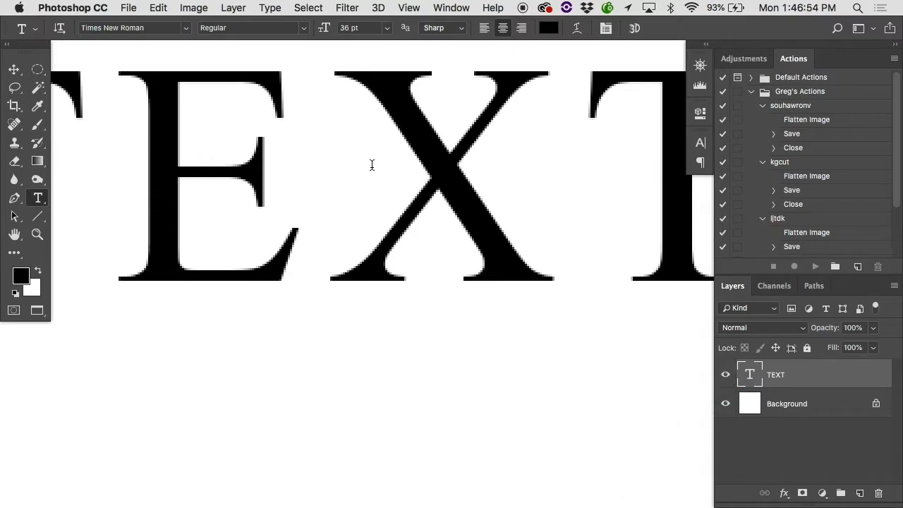
Step: At 100% zoom, select the letter X in TEXT so it can be replaced with S
key("super+1")
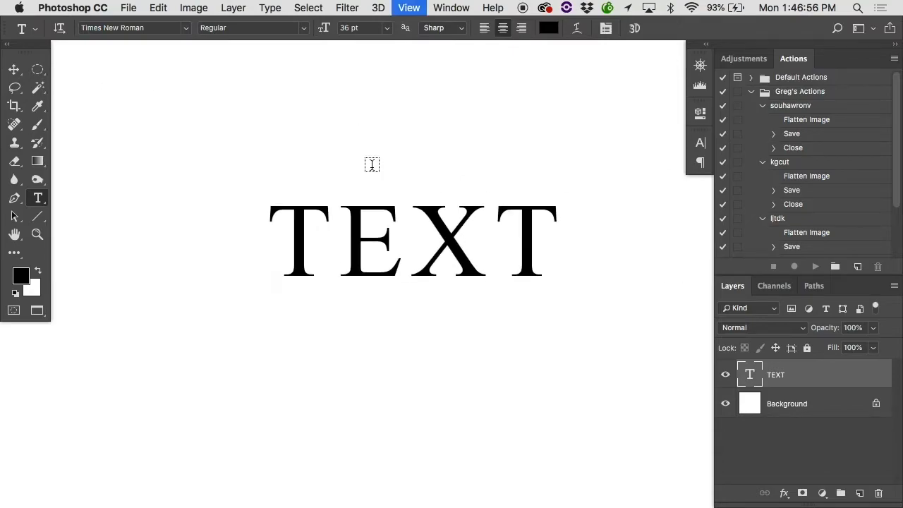
left_click(419, 213)
left_click_drag(419, 213, 462, 215)
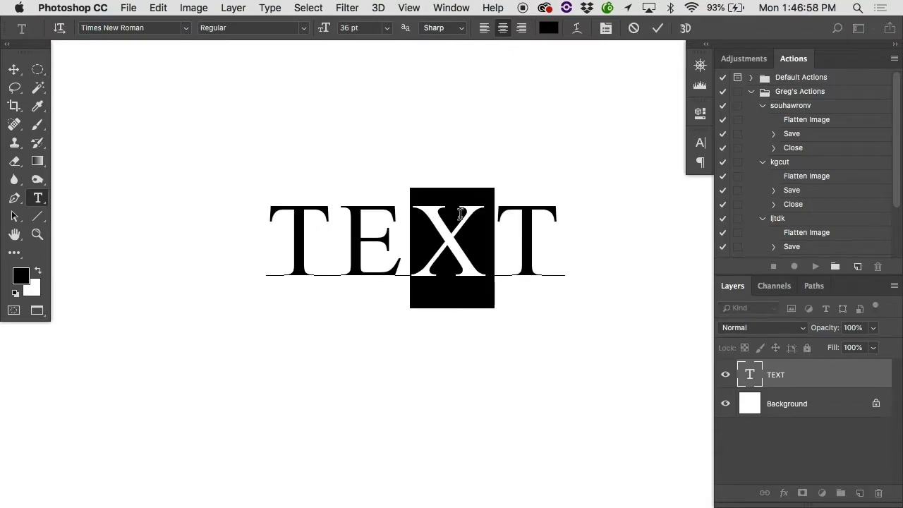
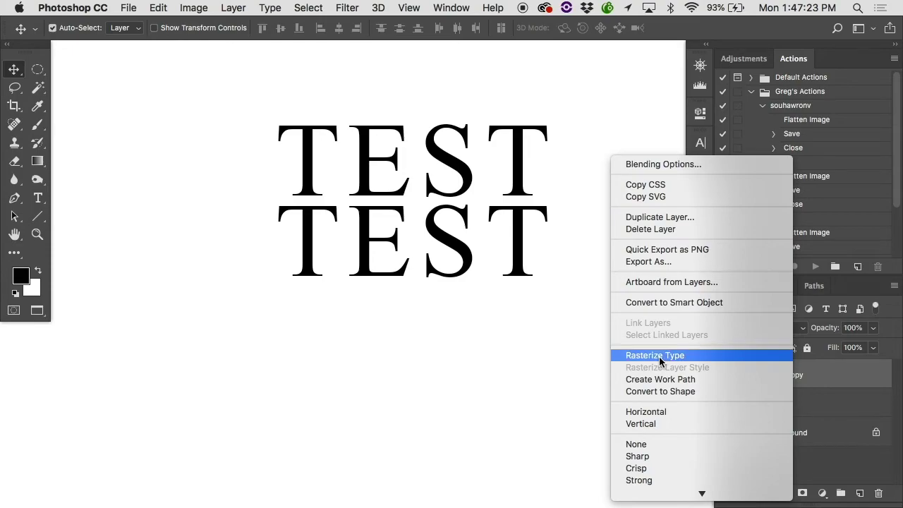
Step: Rasterize the TEST copy layer, toggling the original TEST layer's visibility to compare
left_click(660, 356)
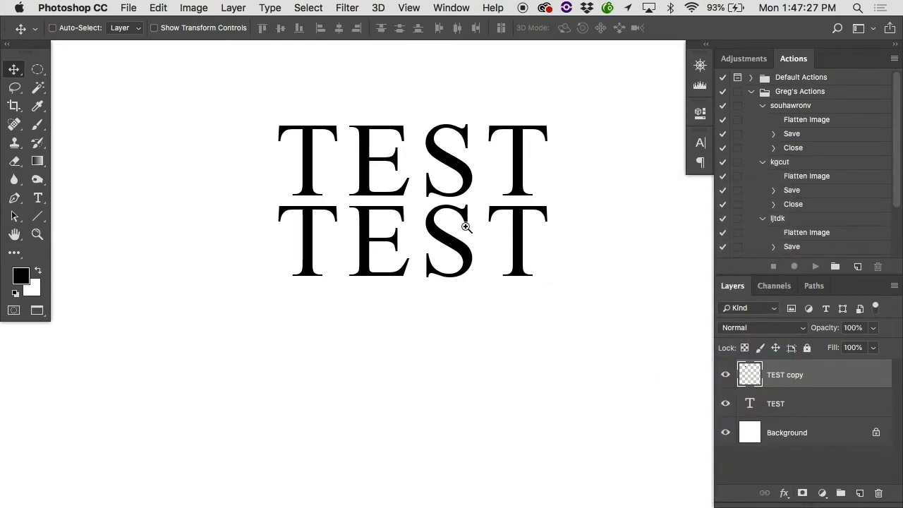
scroll(434, 222, "up", 5)
scroll(434, 222, "up", 3)
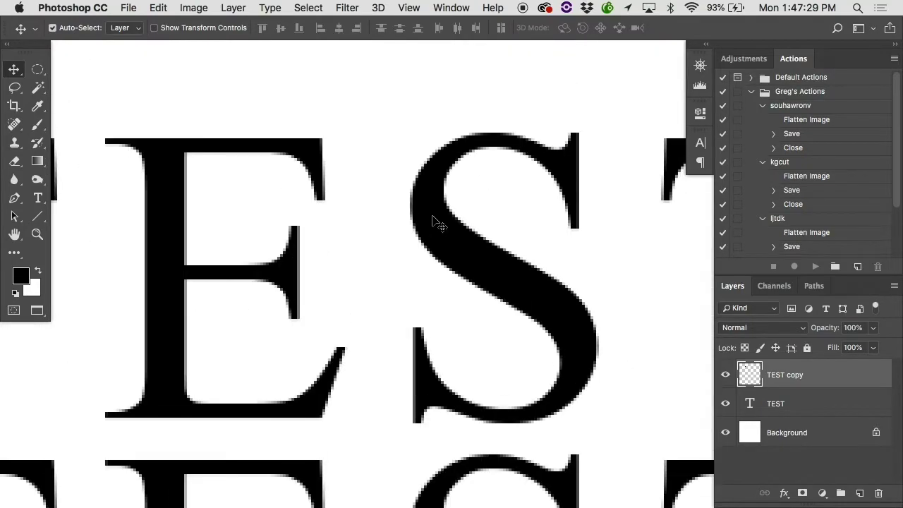
scroll(434, 222, "down", 5)
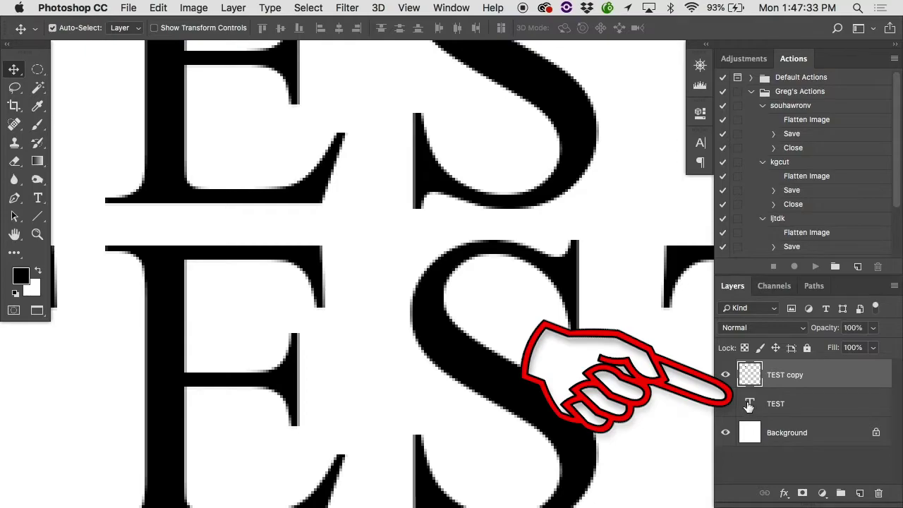
left_click(727, 404)
left_click(727, 404)
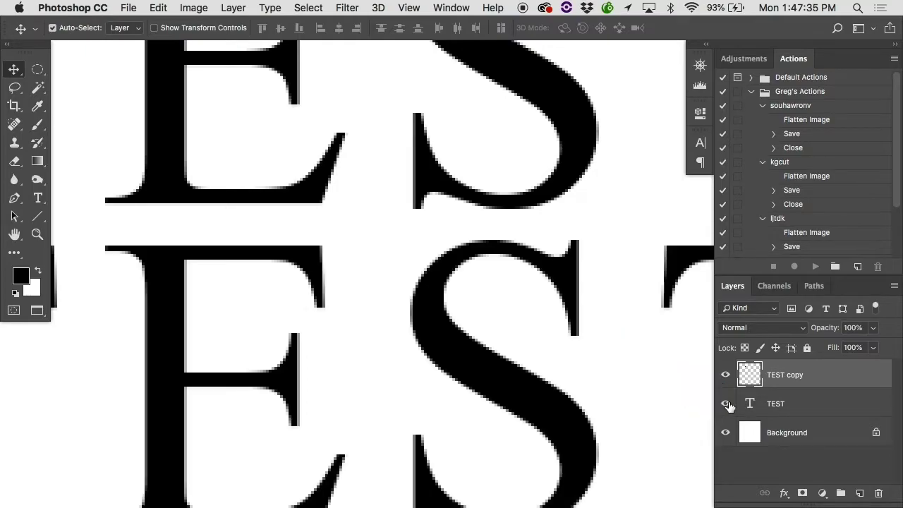
scroll(435, 308, "down", 3)
Step: Confirm the original TEST stays editable type, cancel test edits, then select both TEST layers
key("t")
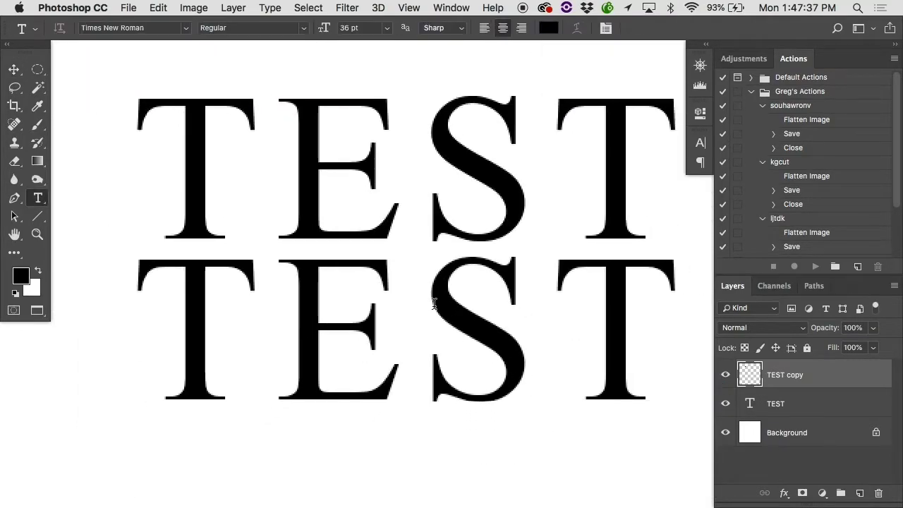
left_click_drag(436, 309, 494, 306)
type("X")
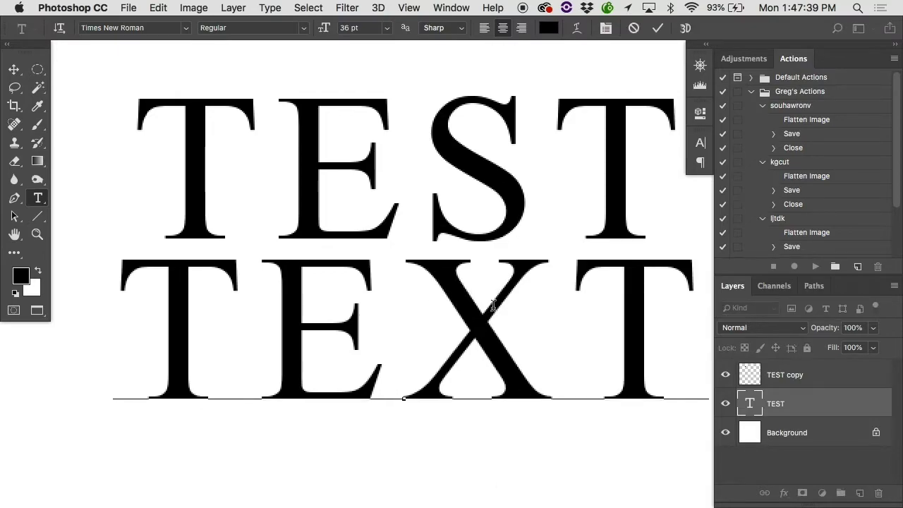
key("Escape")
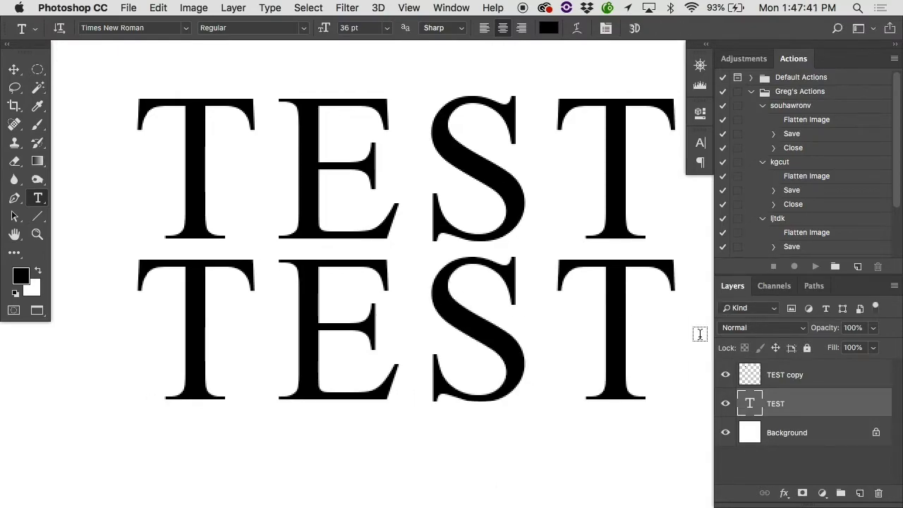
left_click(185, 28)
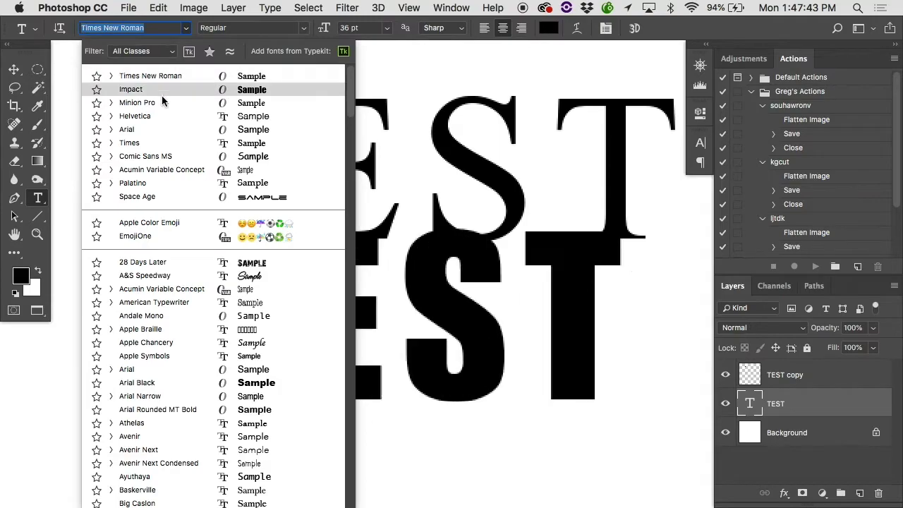
key("Escape")
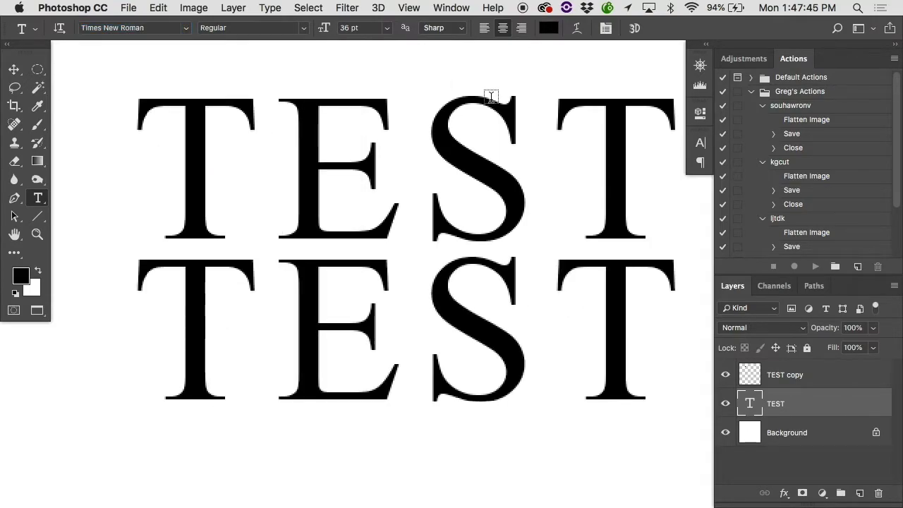
left_click(756, 380)
left_click_drag(440, 157, 548, 163)
key("Escape")
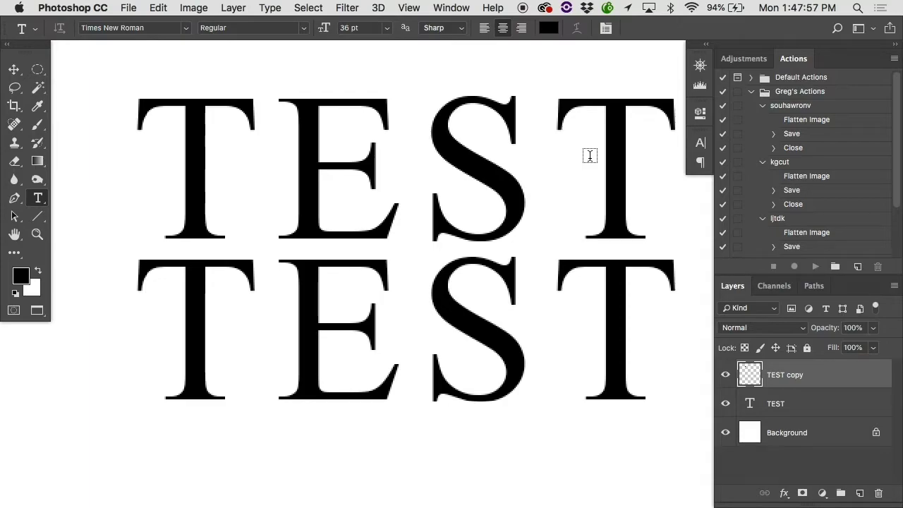
left_click(805, 403, "shift")
Step: Scale both TEST layers to about 29% (type now 7.14 pt) and zoom in on them
key("super+minus")
key("super+minus")
key("super+minus")
key("super+minus")
key("super+minus")
key("super+minus")
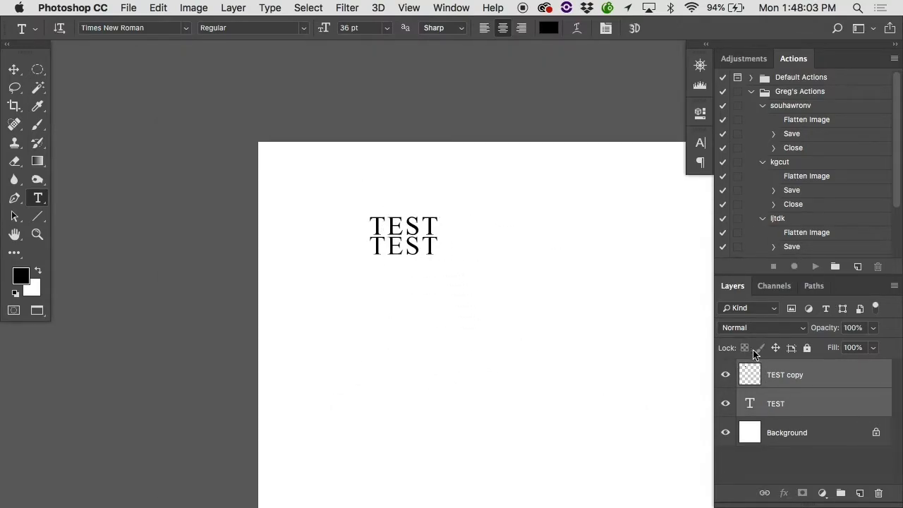
left_click(156, 8)
mouse_move(261, 322)
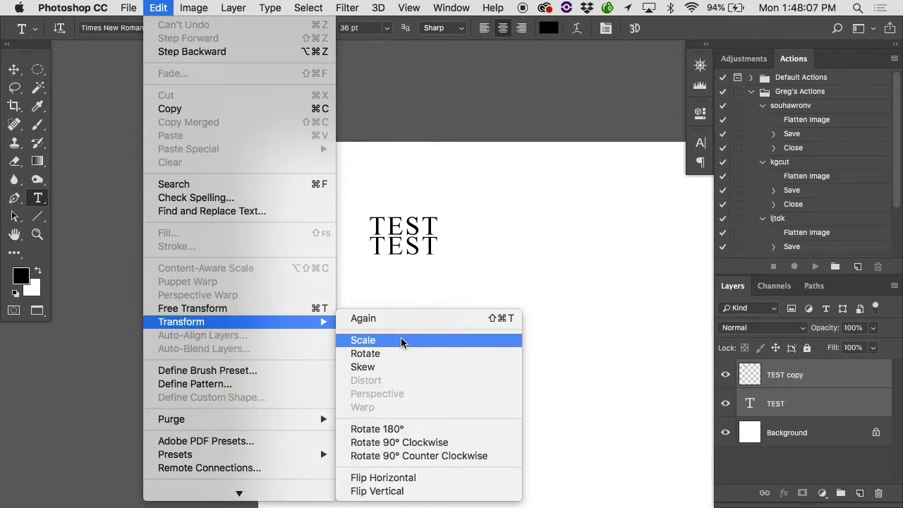
left_click(401, 339)
left_click_drag(438, 260, 383, 232)
key("Return")
key("t")
key("z")
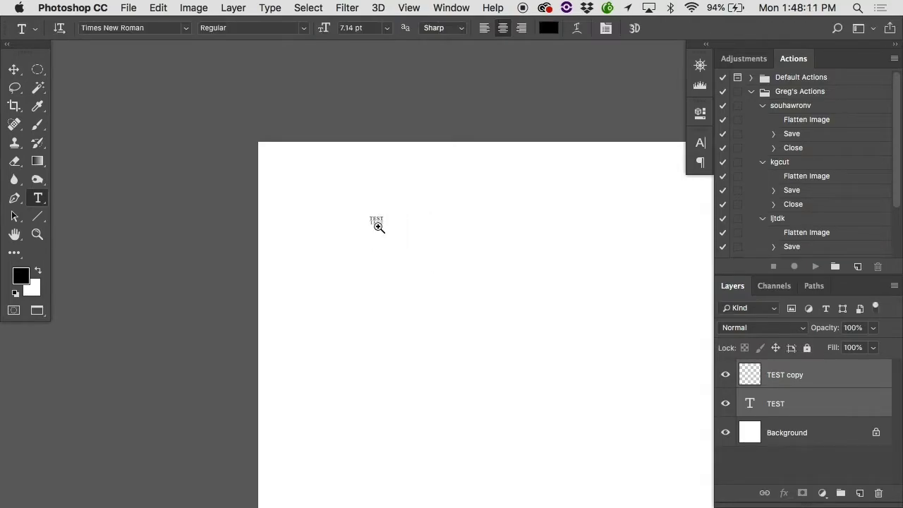
left_click(377, 221)
left_click(377, 228)
left_click_drag(333, 167, 598, 375)
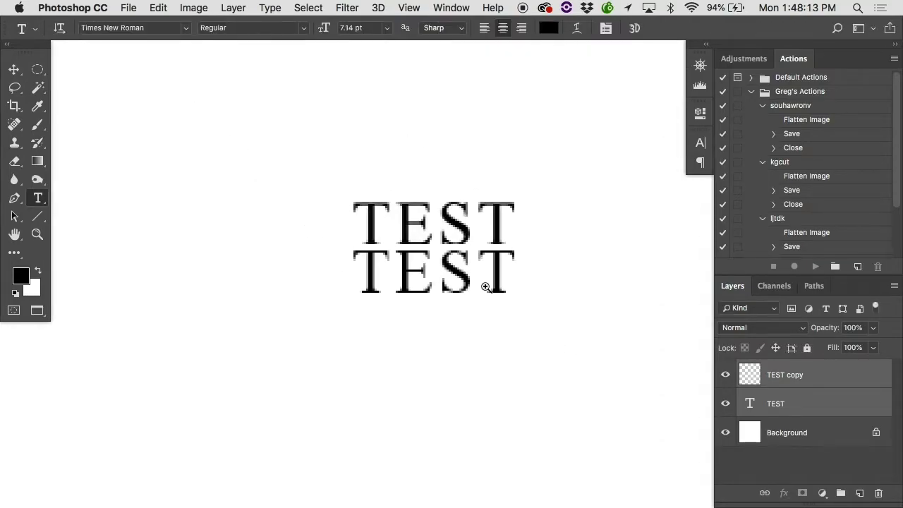
scroll(484, 287, "up", 4)
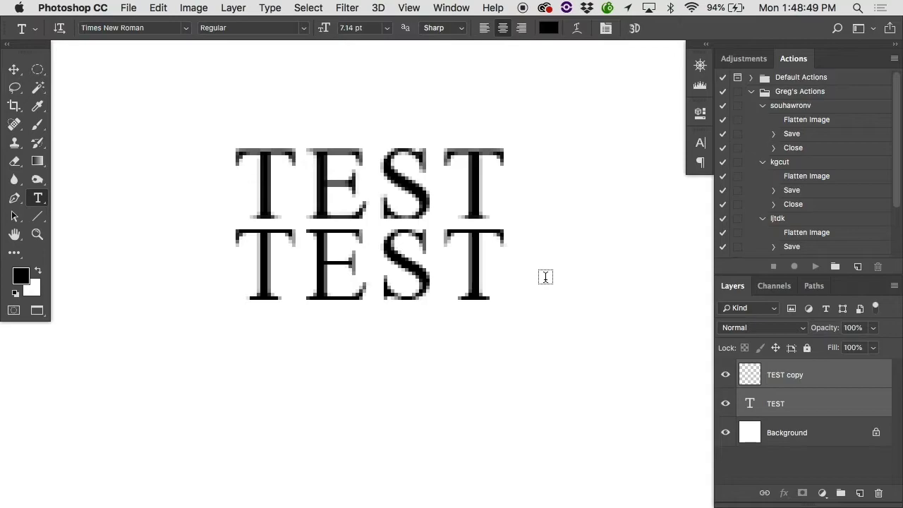
Step: Free-transform the tiny TEST text to fill the page, then undo that enlargement
scroll(486, 255, "down", 10)
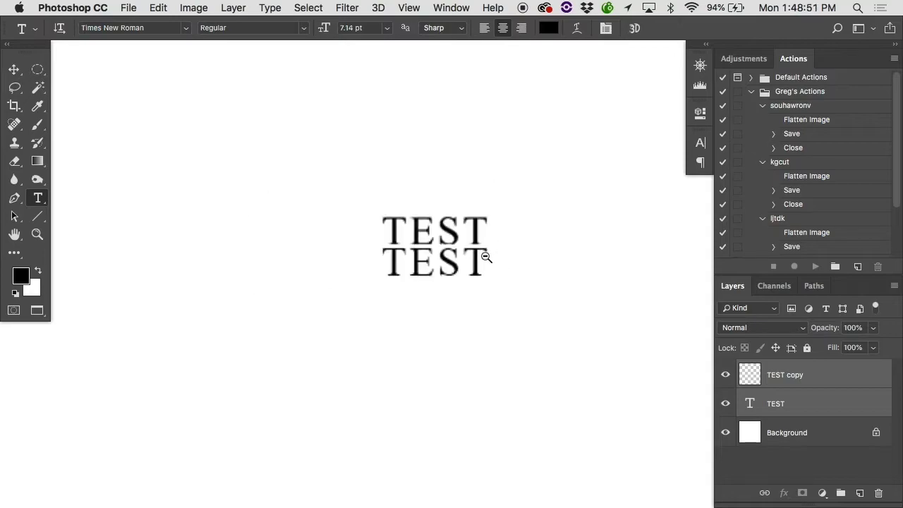
scroll(485, 254, "up", 2)
scroll(449, 323, "down", 5)
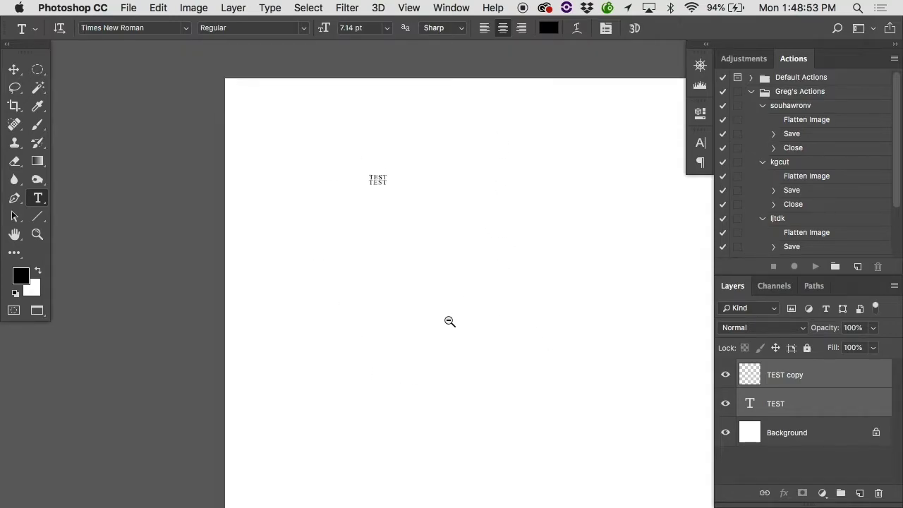
scroll(436, 249, "up", 2)
scroll(438, 252, "down", 3)
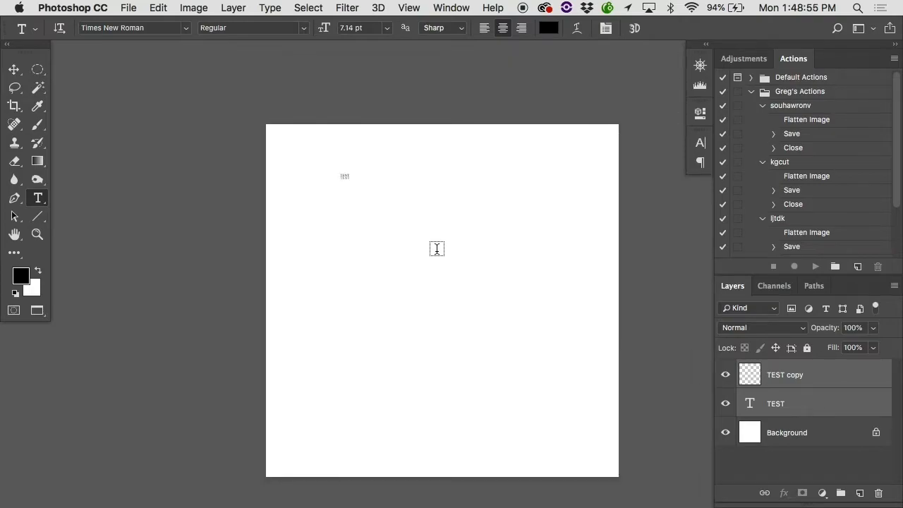
key("super+t")
left_click_drag(350, 181, 611, 432)
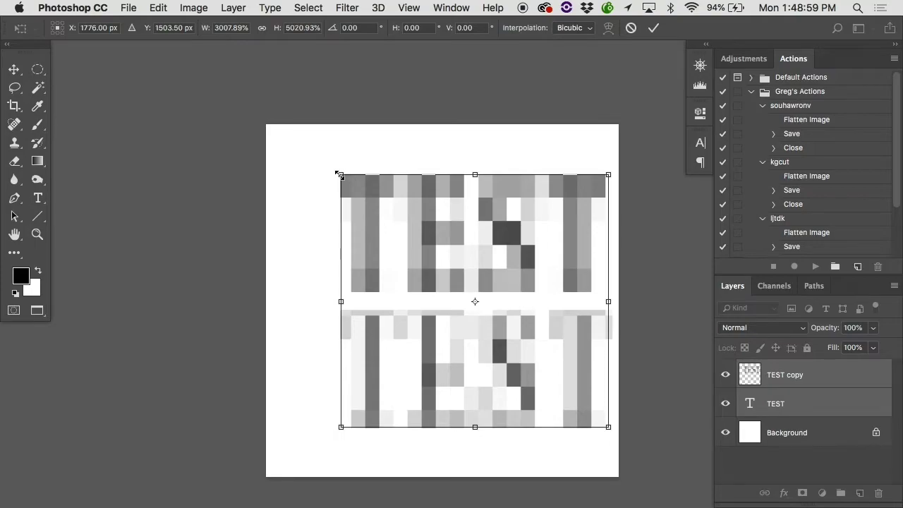
left_click_drag(341, 174, 278, 163)
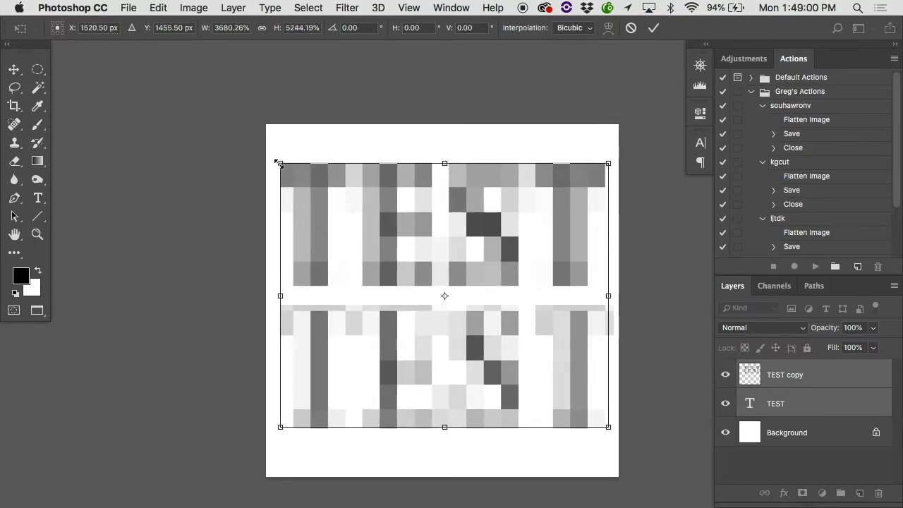
left_click(656, 29)
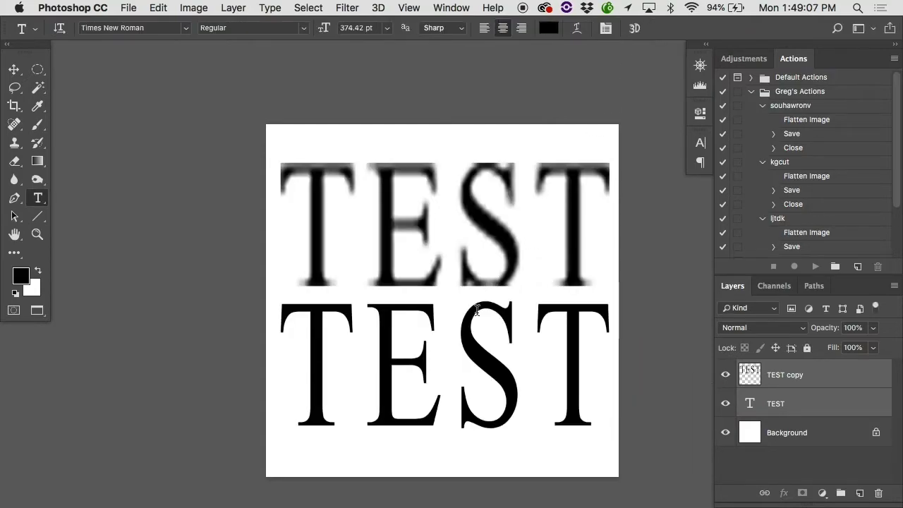
scroll(462, 350, "up", 5)
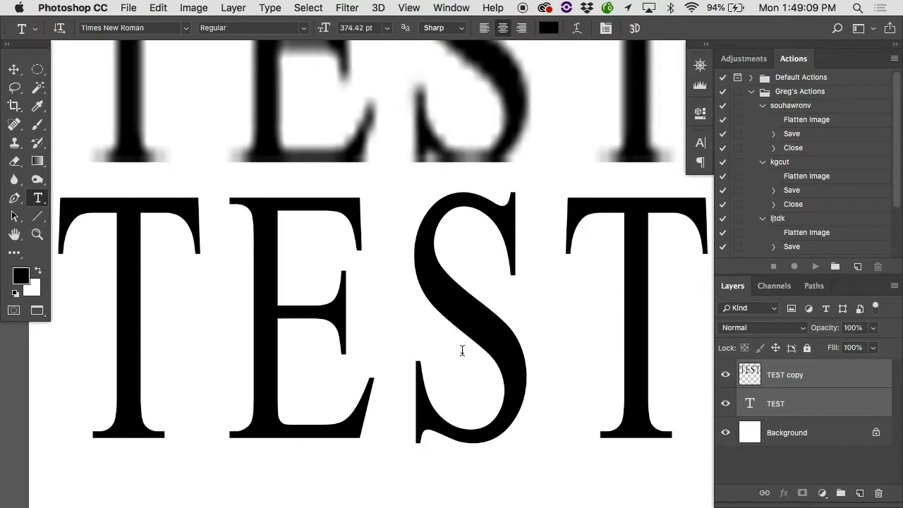
scroll(452, 314, "down", 5)
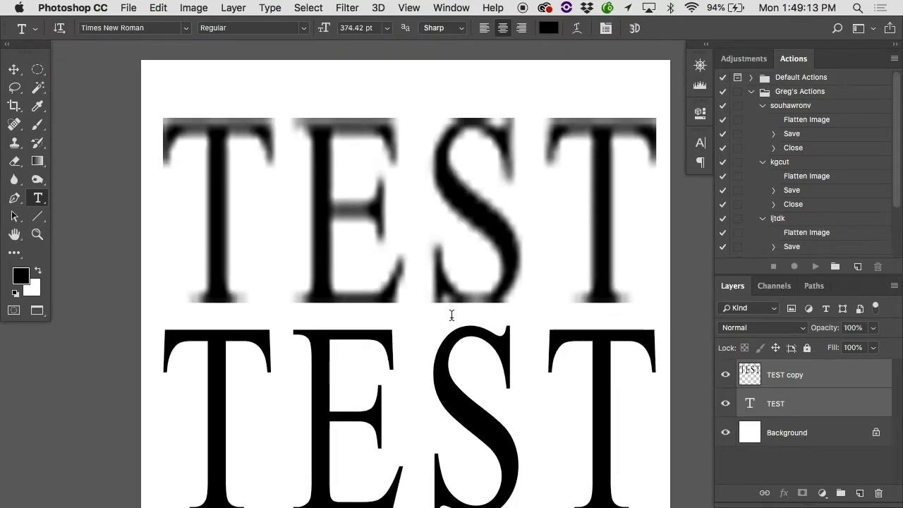
key("super+z")
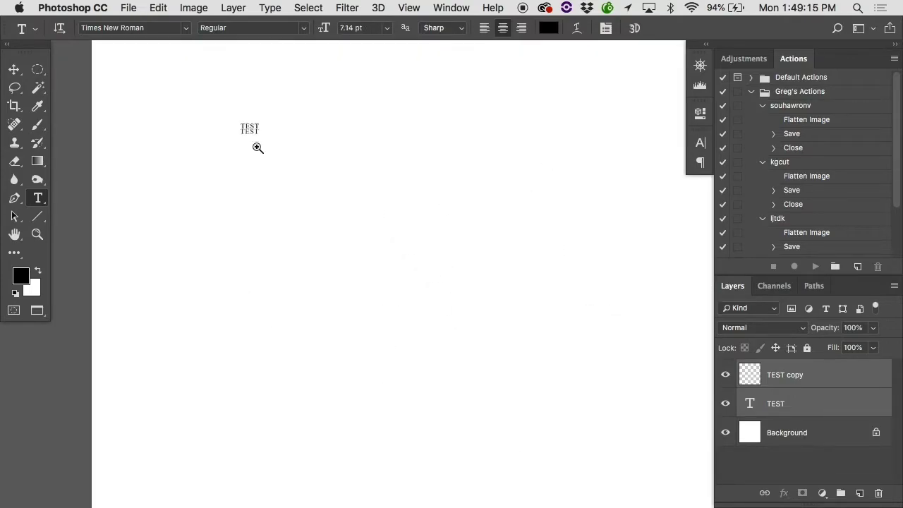
Step: Enlarge both TEST lines again, zoom in, and move them left to compare blurry versus crisp
scroll(260, 134, "up", 5)
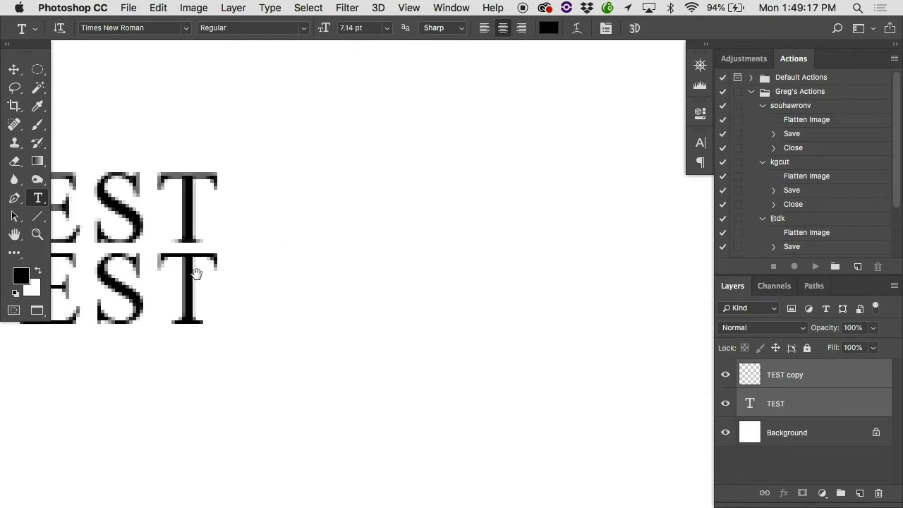
scroll(416, 247, "down", 5)
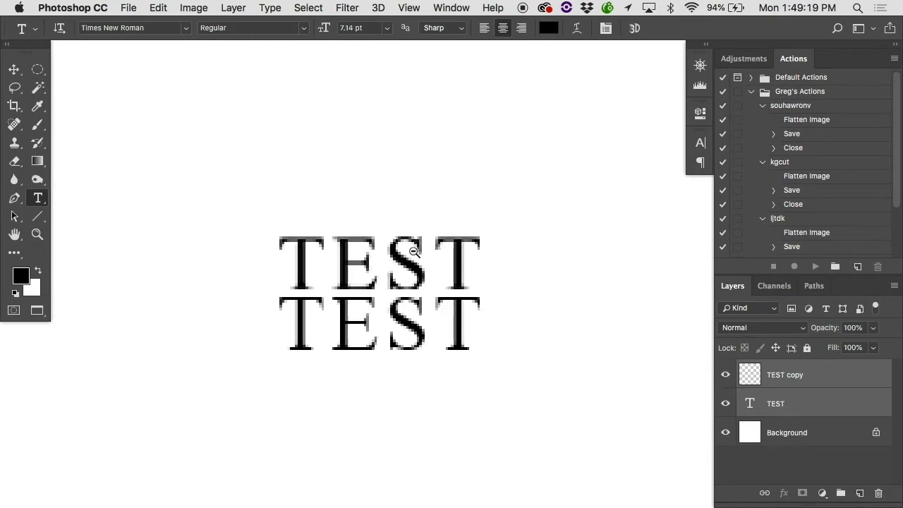
scroll(413, 253, "down", 2)
key("super+z")
key("super+t")
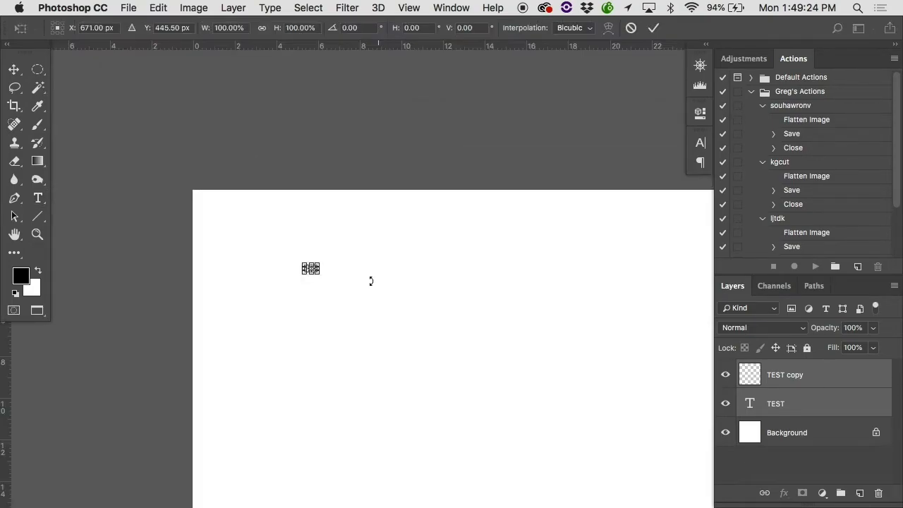
left_click_drag(319, 277, 671, 503)
key("Return")
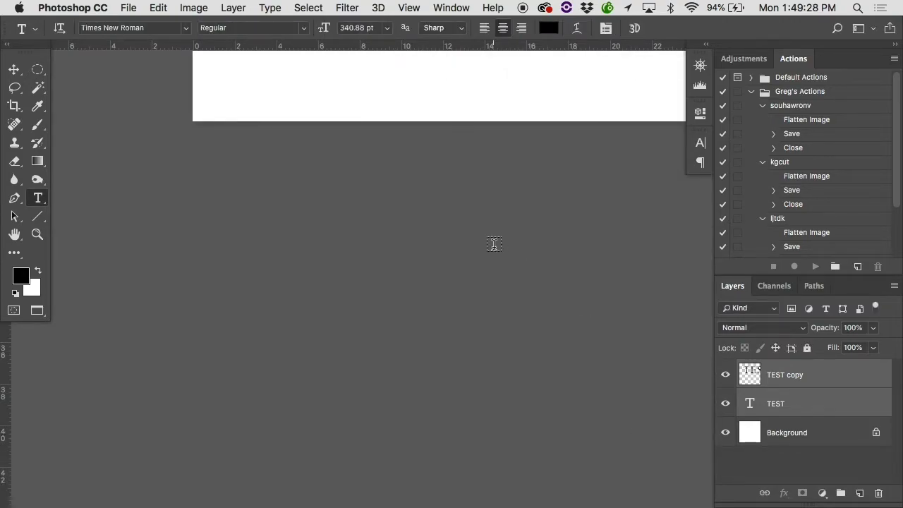
left_click(494, 248, "alt+super")
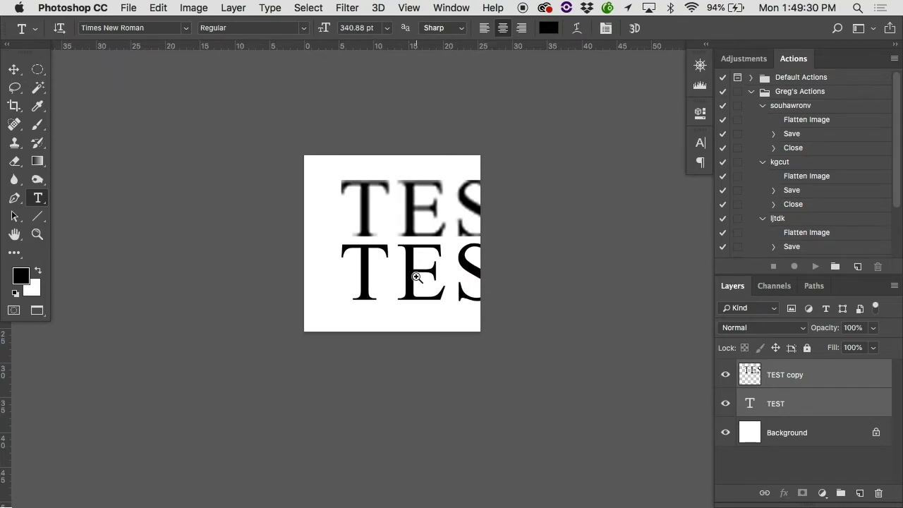
left_click(417, 277, "super")
key("v")
left_click_drag(384, 235, 339, 242)
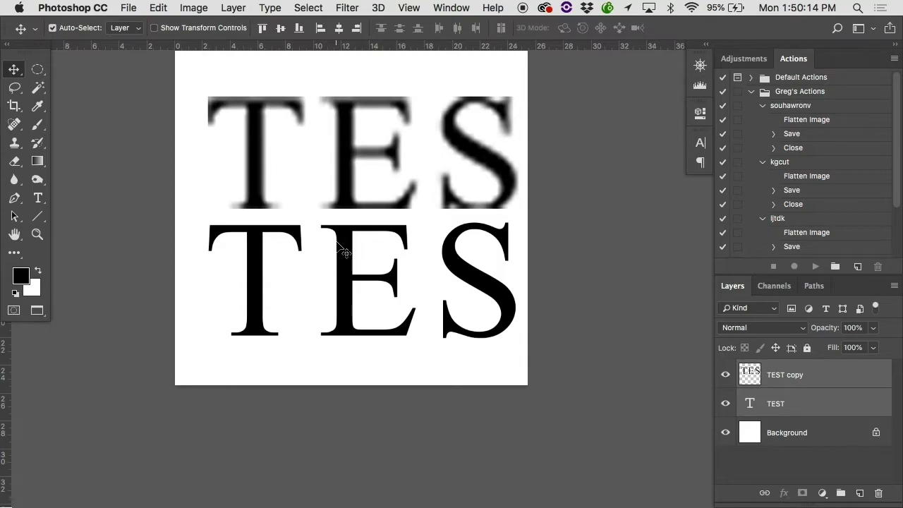
key("super+w")
key("super+d")
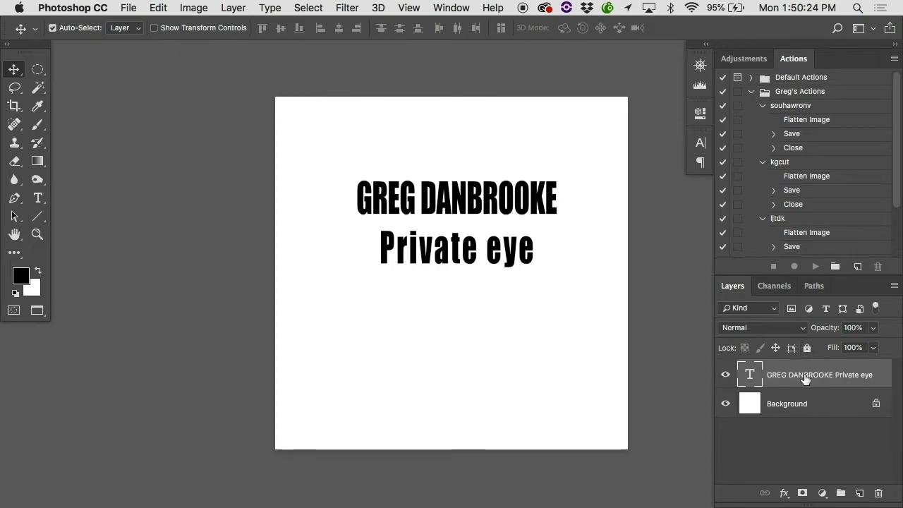
right_click(831, 376)
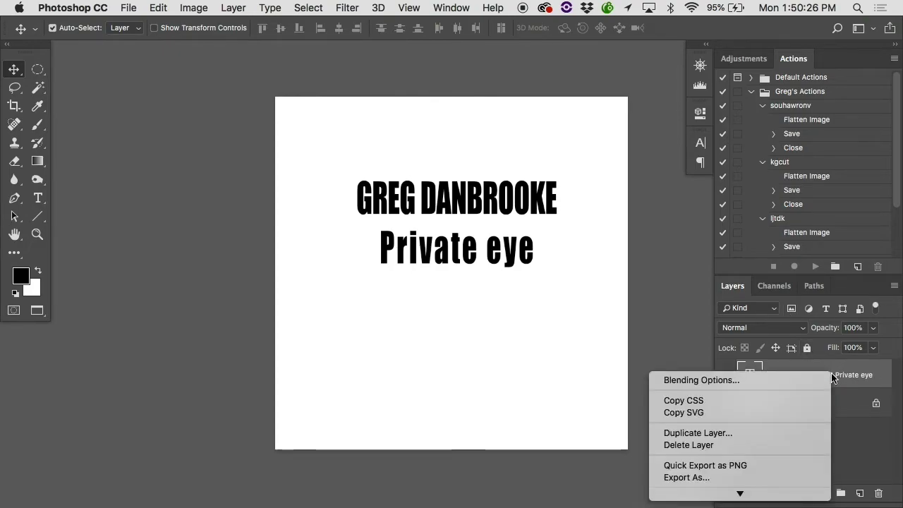
mouse_move(740, 494)
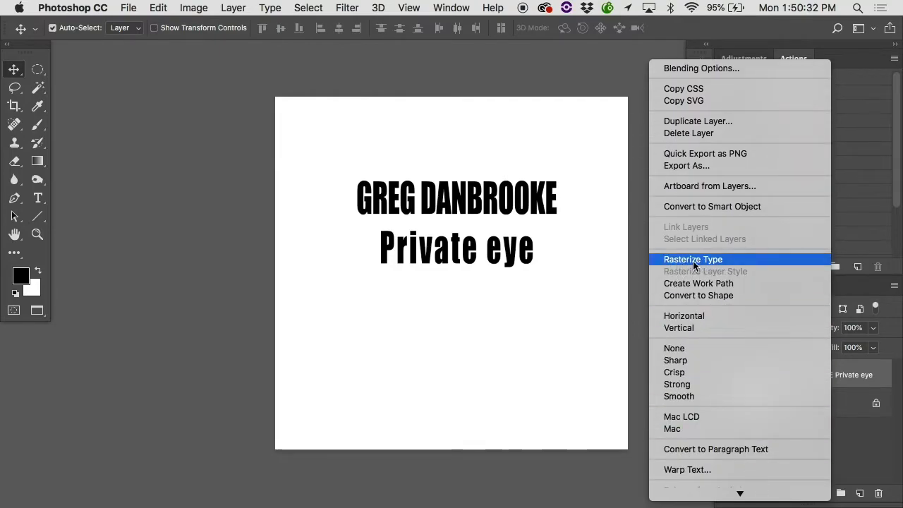
left_click(693, 261)
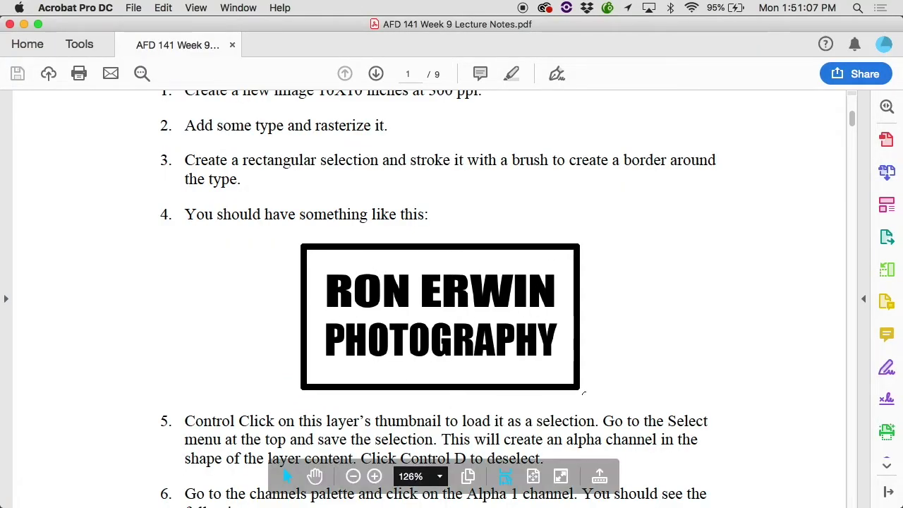
Step: Switch from the Acrobat lecture notes back to Photoshop via the Dock
mouse_move(402, 491)
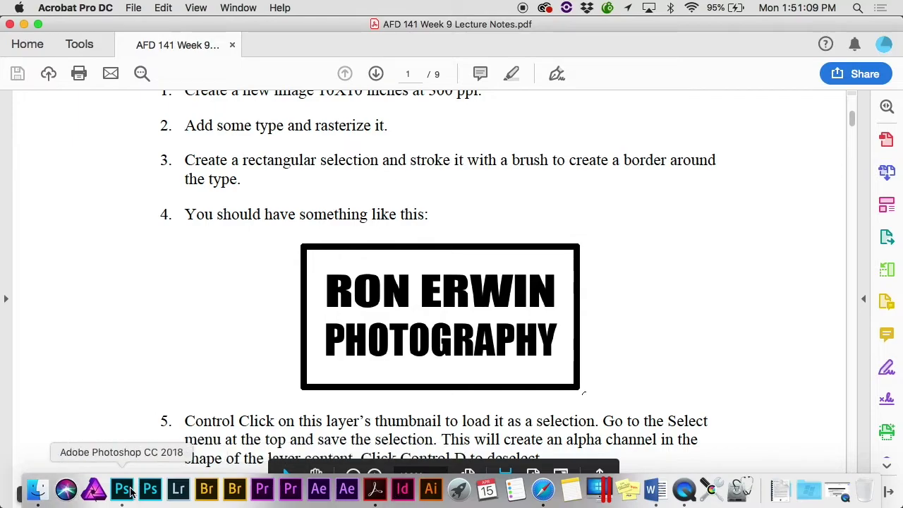
left_click(129, 491)
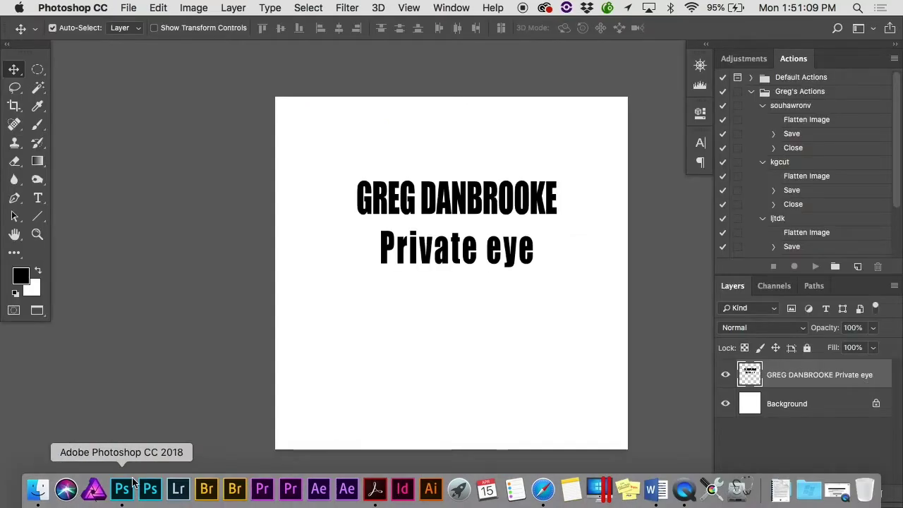
Step: With the Rectangular Marquee Tool, drag a rectangle enclosing both plaque text lines
left_click(38, 69)
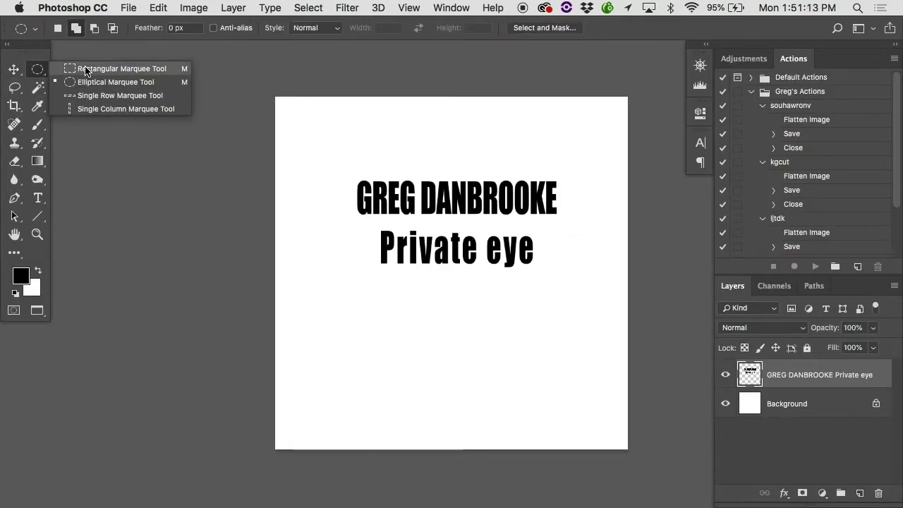
left_click(84, 69)
right_click(44, 68)
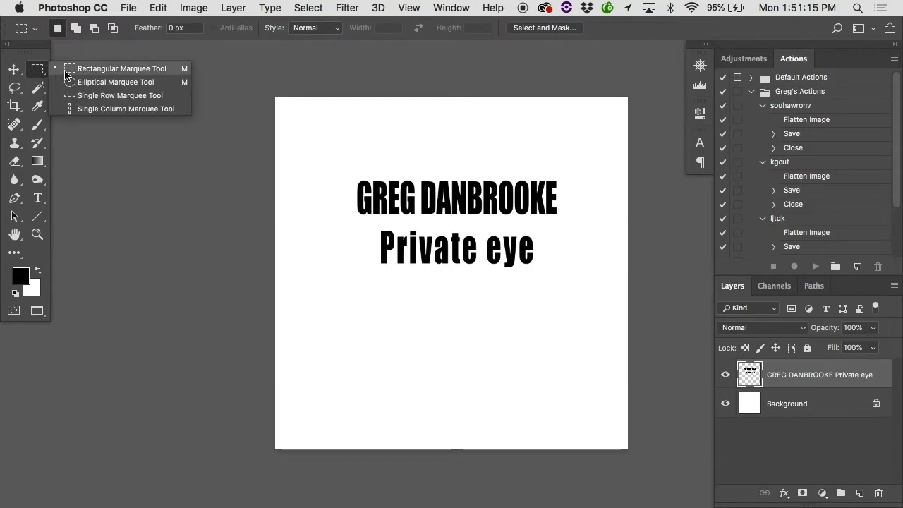
left_click(68, 70)
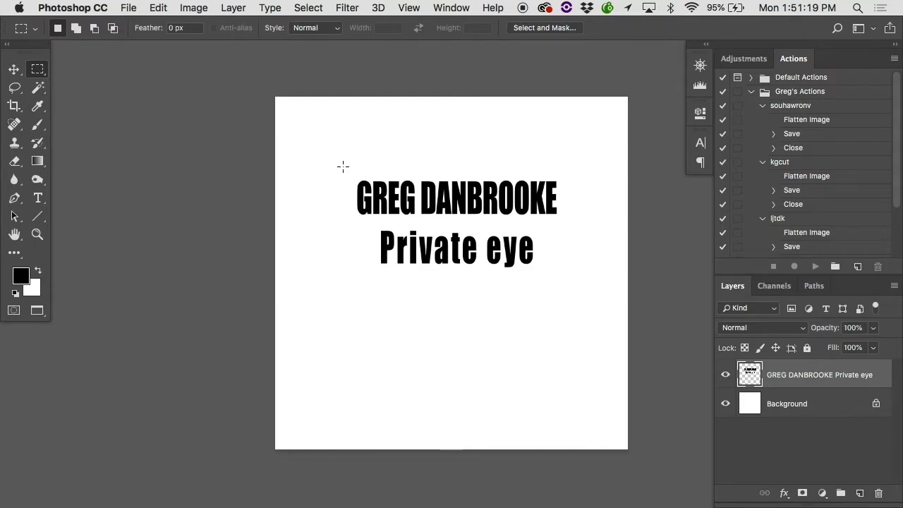
left_click_drag(343, 168, 563, 235)
mouse_move(583, 271)
left_mouse_down()
mouse_move(583, 288)
mouse_move(571, 284)
left_mouse_up()
left_click(154, 6)
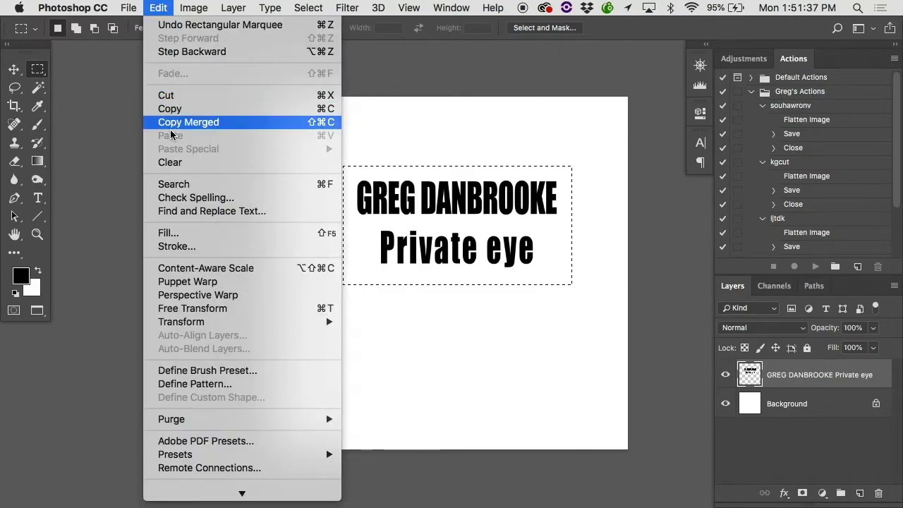
Step: Stroke the selection with a 30 px black border, location Inside
left_click(180, 247)
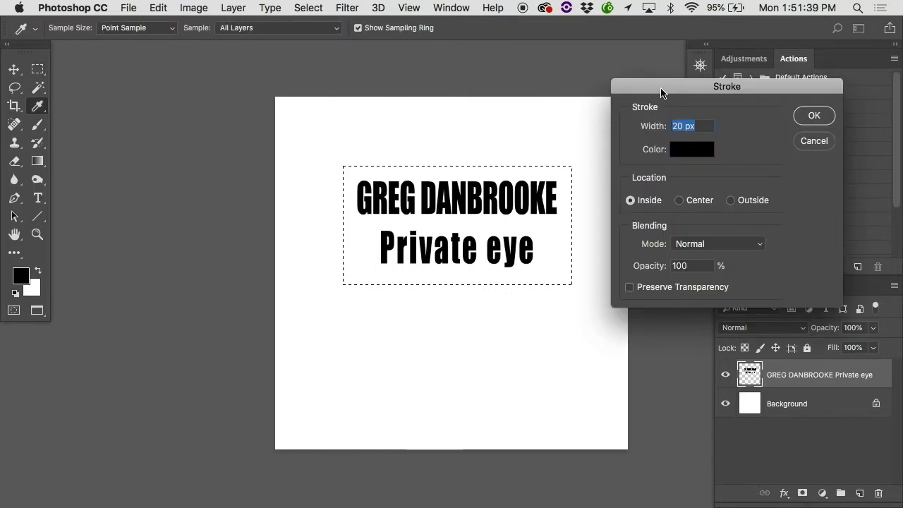
type("30")
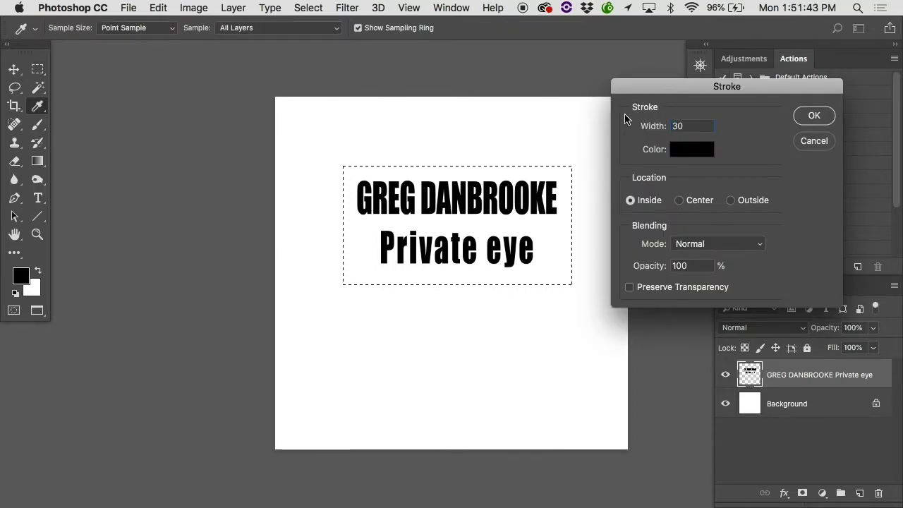
left_click(696, 147)
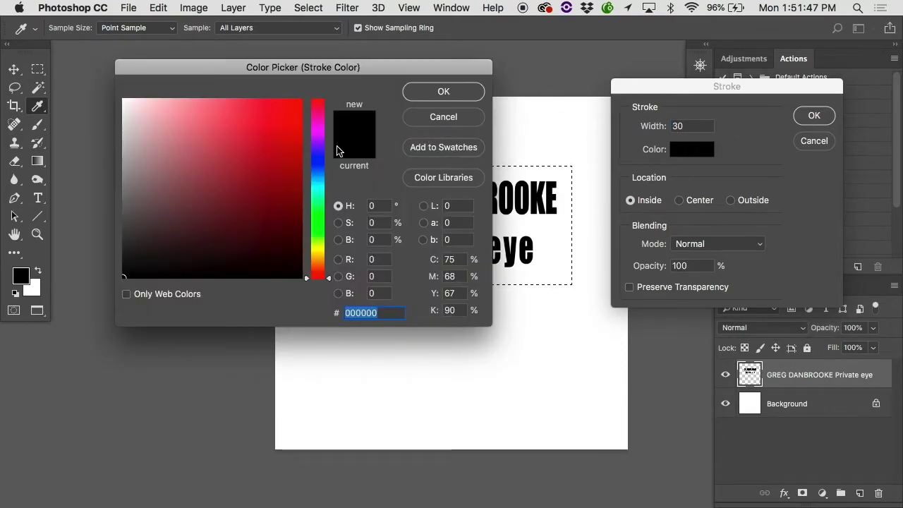
mouse_move(270, 156)
left_mouse_down()
mouse_move(231, 215)
mouse_move(224, 284)
left_mouse_up()
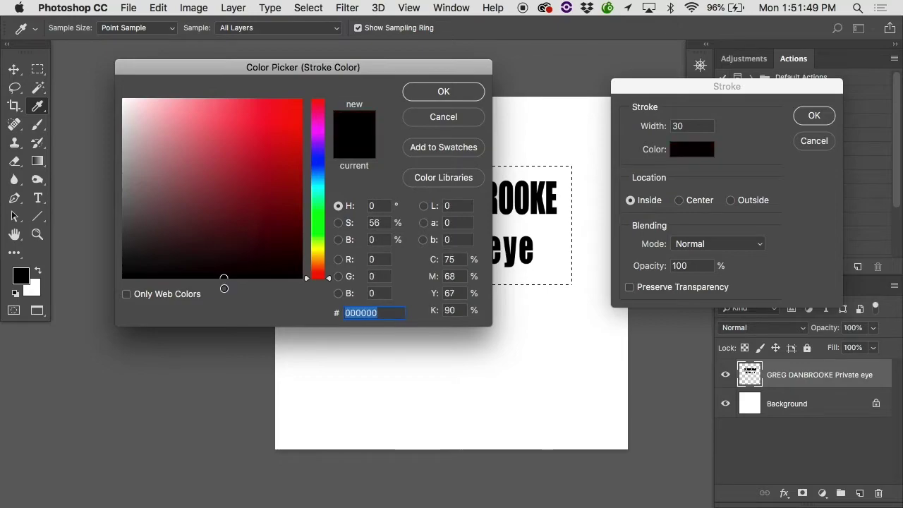
left_click(444, 96)
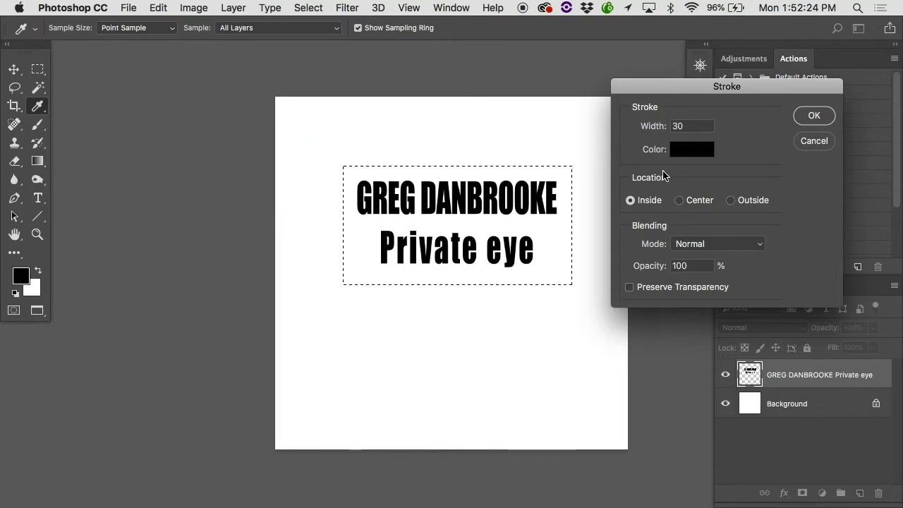
left_click(813, 116)
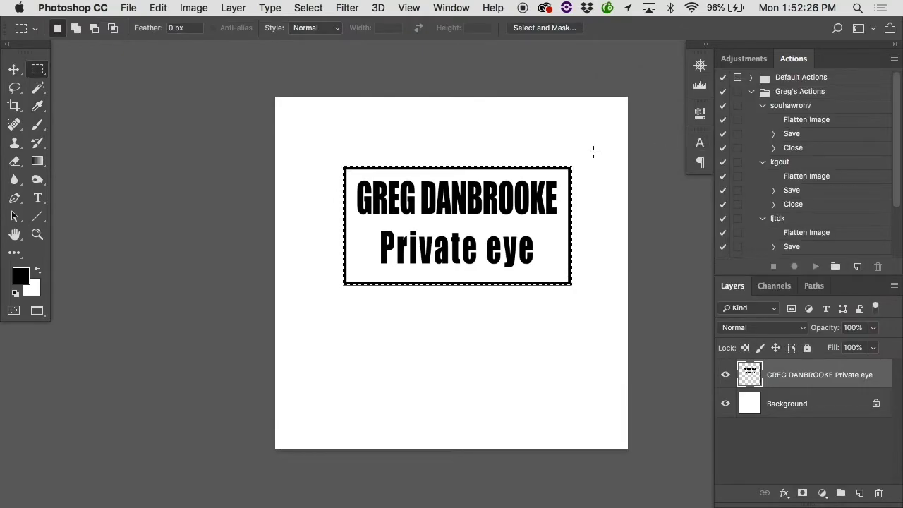
Step: Deselect and zoom in to inspect the border corner, then select and copy the whole canvas
key("ctrl+d")
left_click(358, 173, "ctrl")
left_click(359, 179, "ctrl")
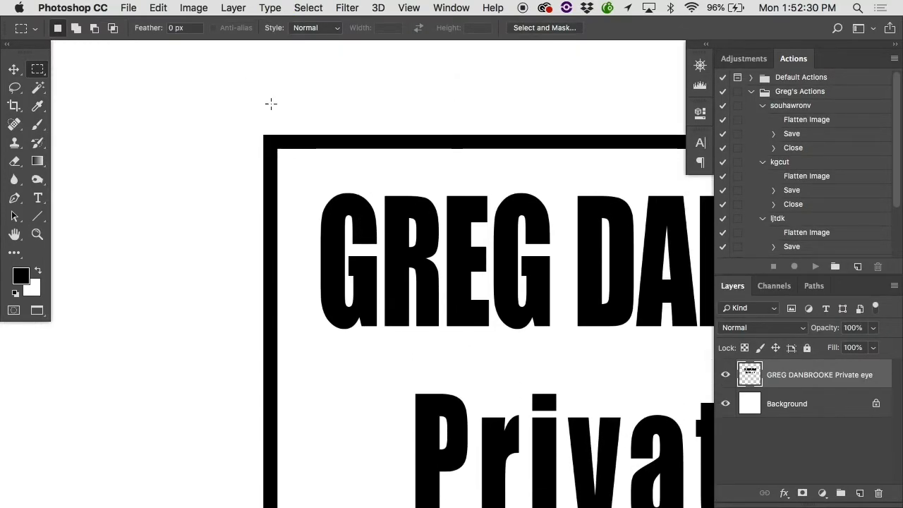
left_click(308, 8)
left_click(309, 26)
left_click(308, 8)
left_click(318, 39)
scroll(273, 155, "up", 5)
scroll(273, 155, "up", 5)
scroll(273, 156, "left", 3)
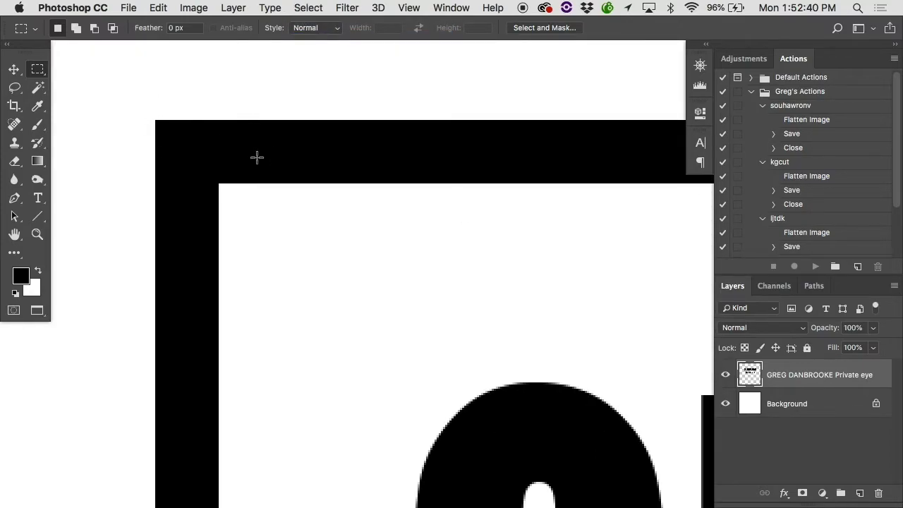
key("super+a")
key("super+c")
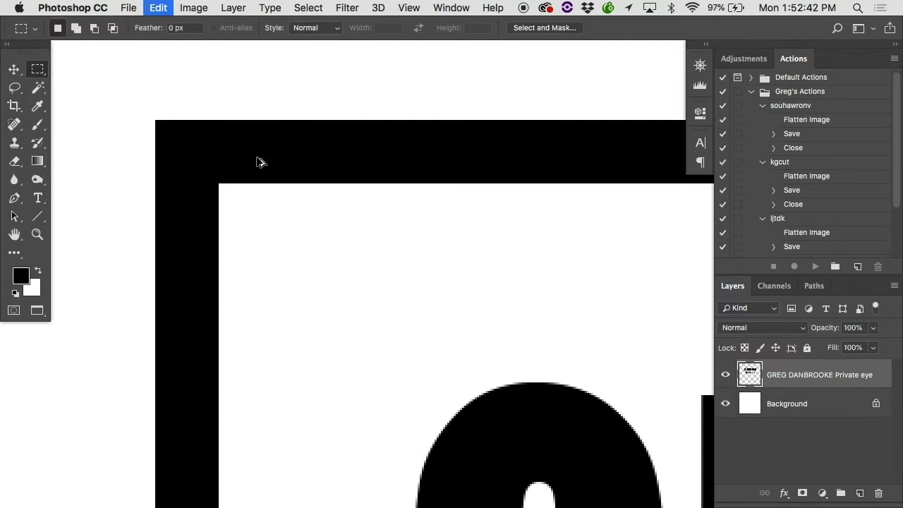
key("super+minus")
key("super+minus")
Step: Redo the 30 px black stroke with location Center, deselect, and zoom in on the corner
left_click(165, 8)
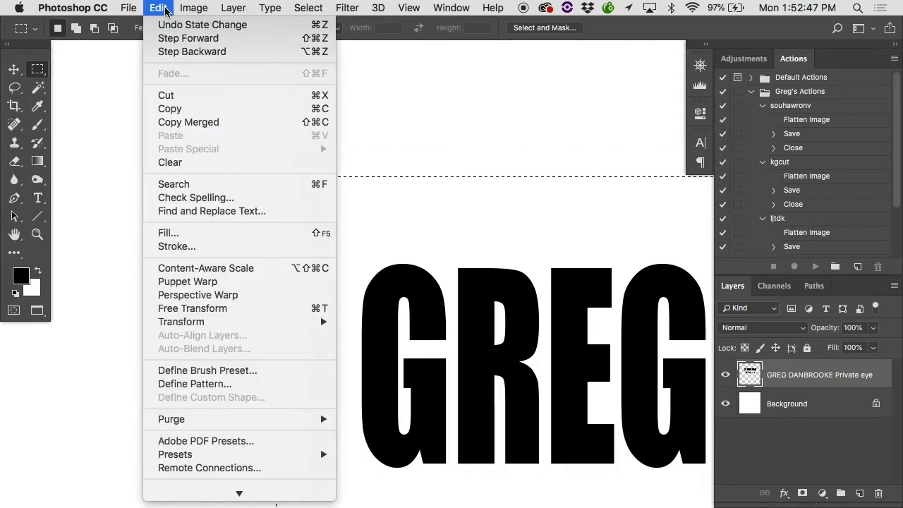
left_click(210, 244)
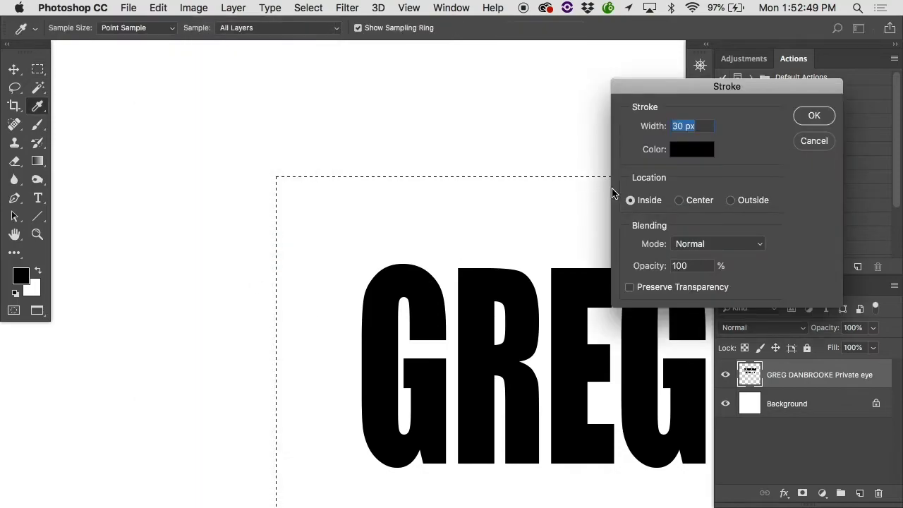
left_click(682, 201)
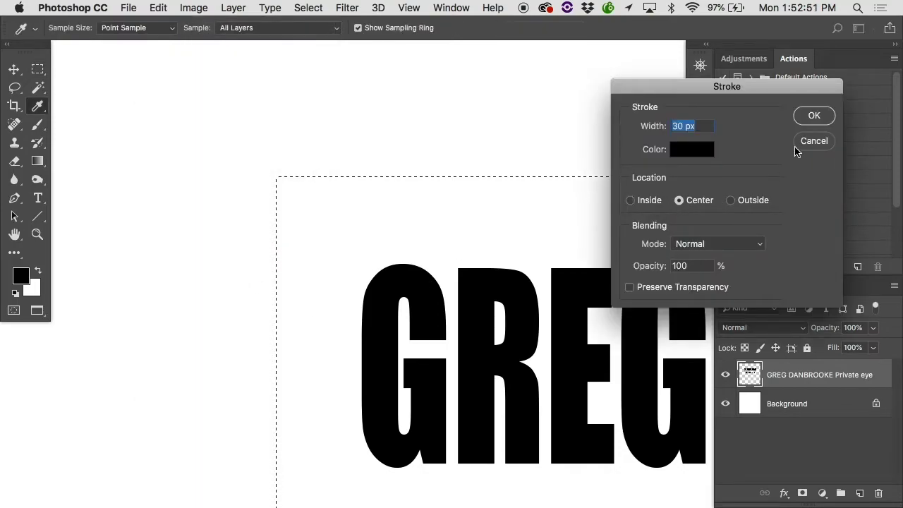
left_click(815, 116)
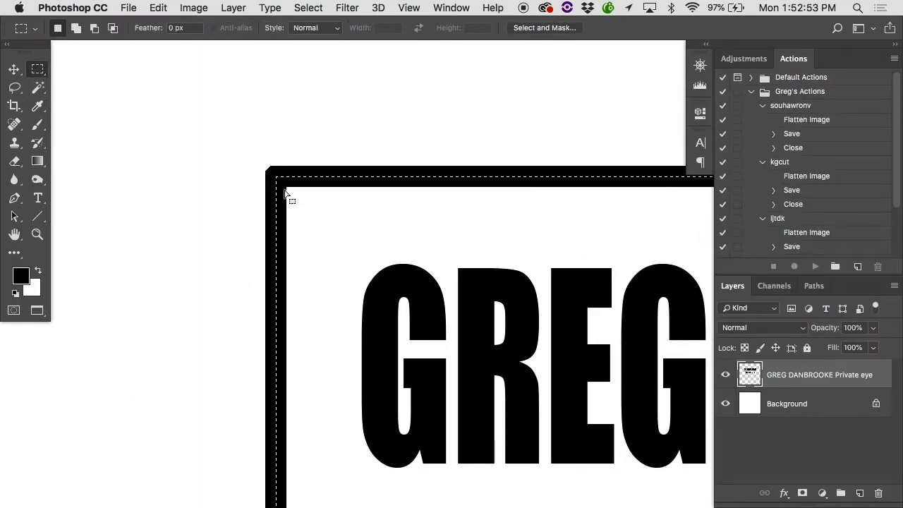
key("super+d")
key("super+equal")
key("super+equal")
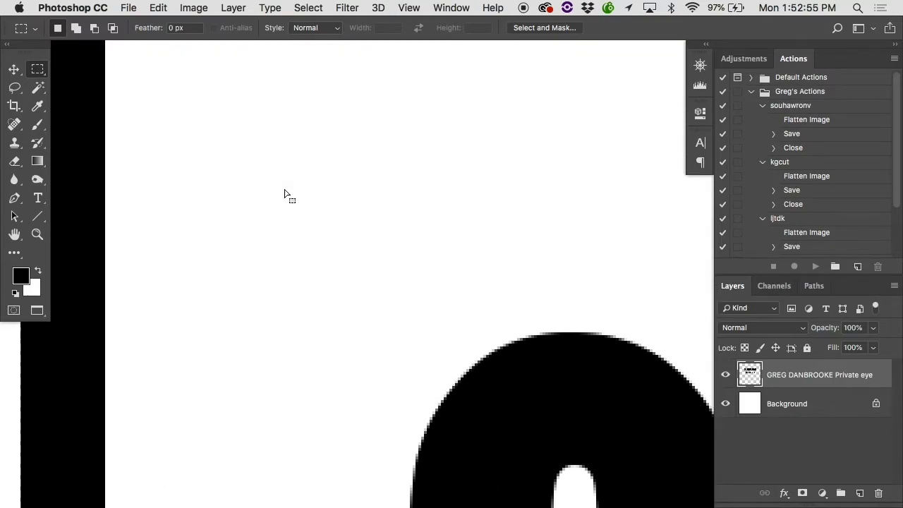
scroll(285, 194, "up", 3)
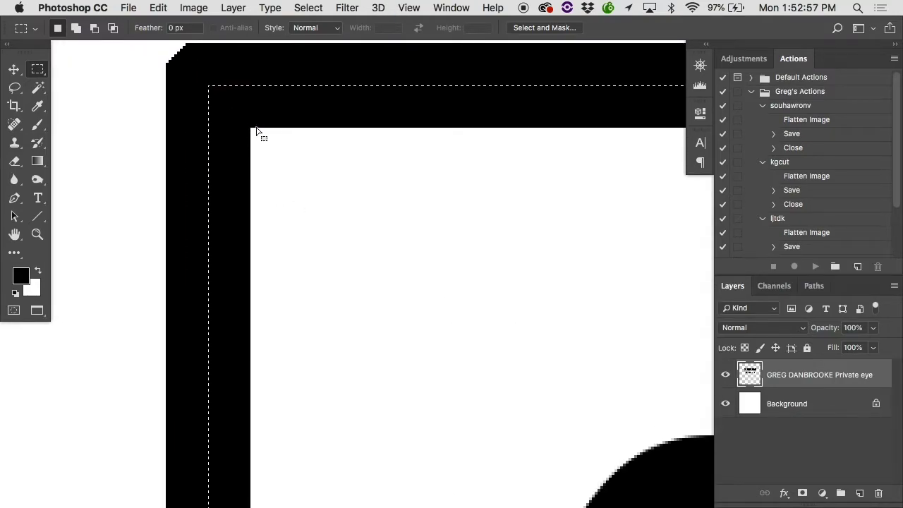
scroll(257, 131, "up", 4)
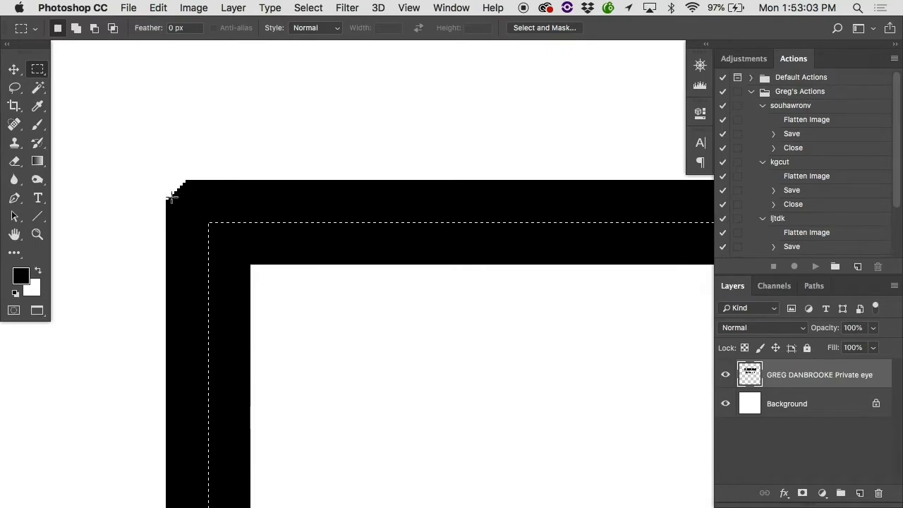
Step: Replace the border with a 30 px Outside stroke, undoing and redoing to compare
key("super+z")
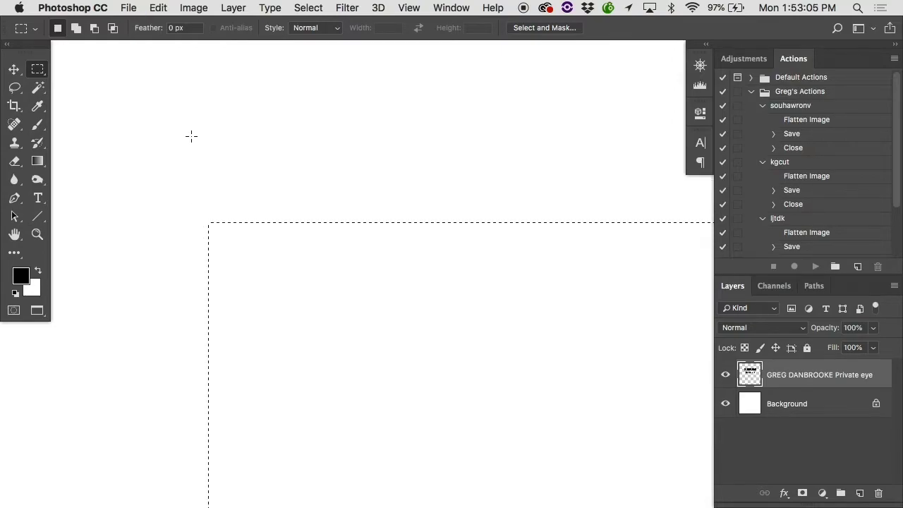
left_click(158, 8)
left_click(176, 246)
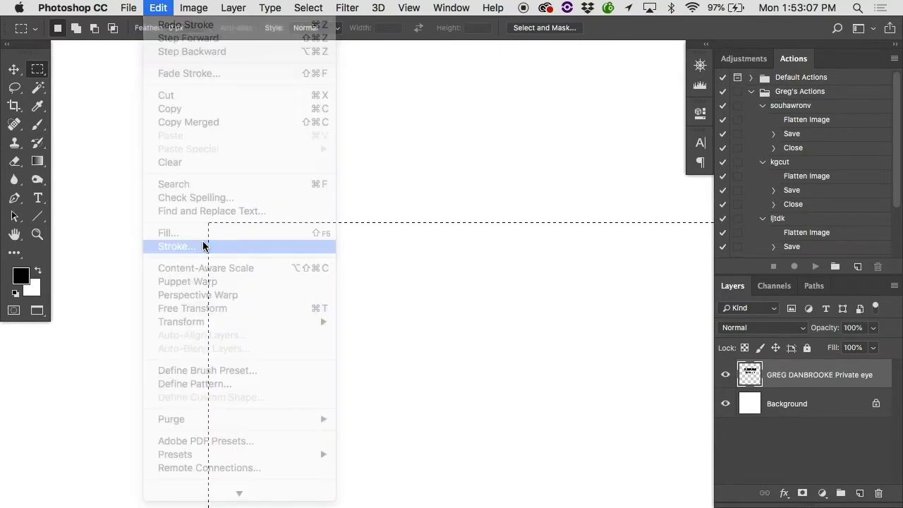
left_click(732, 200)
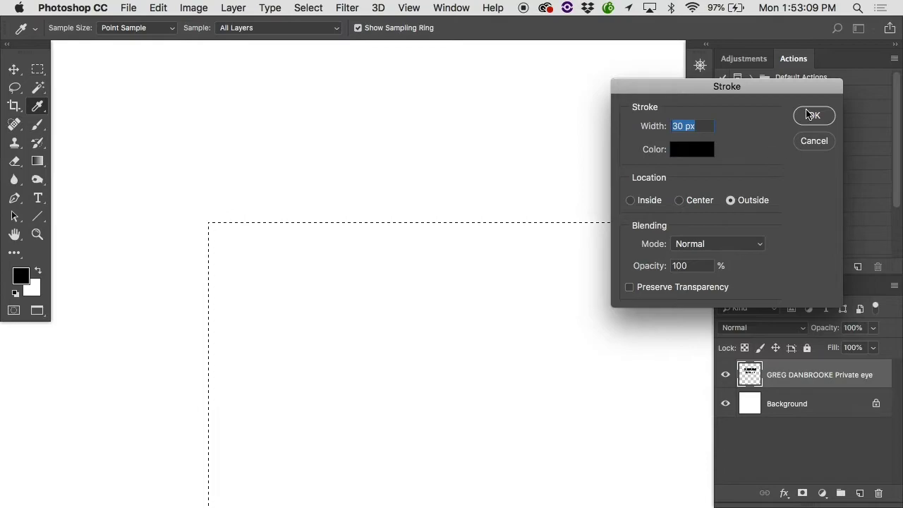
left_click(814, 116)
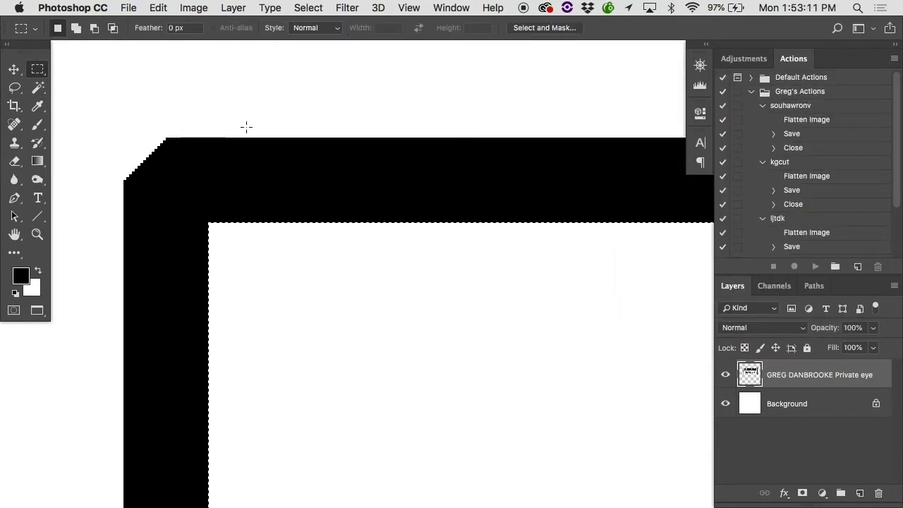
left_click(291, 210, "alt")
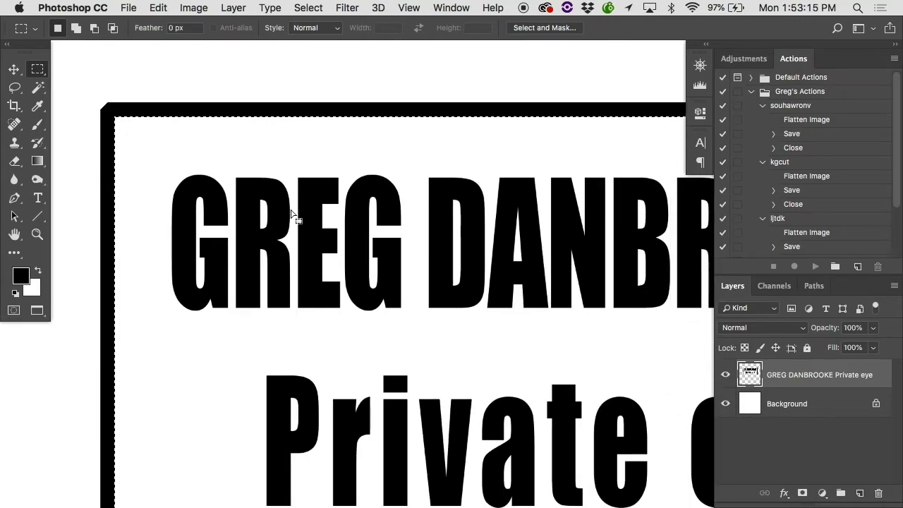
key("super+z")
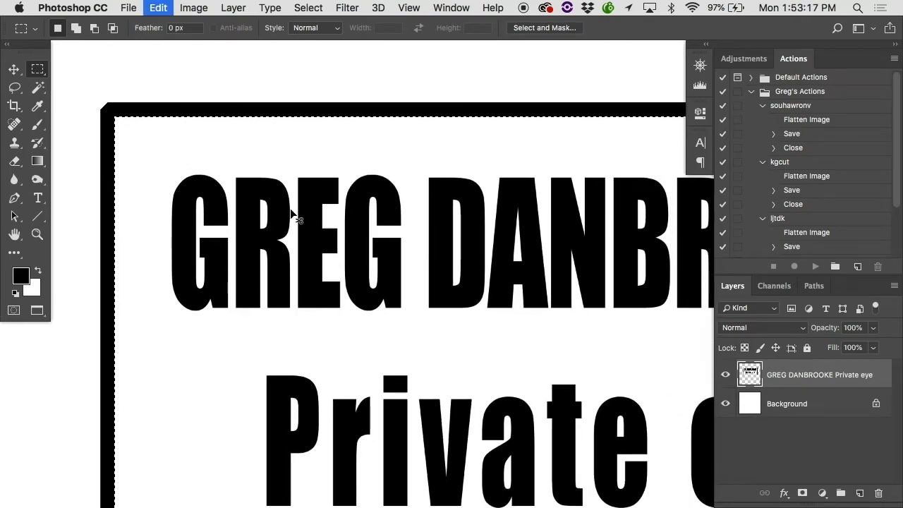
left_click(167, 7)
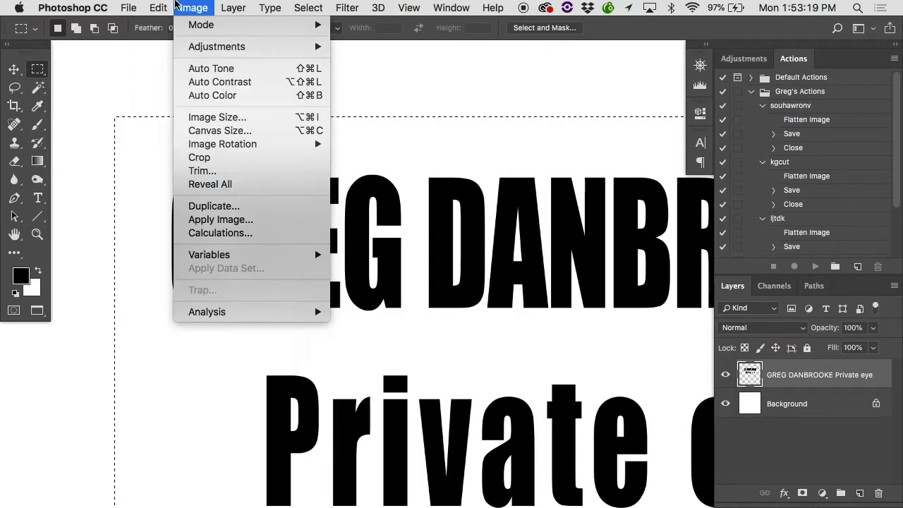
left_click(180, 25)
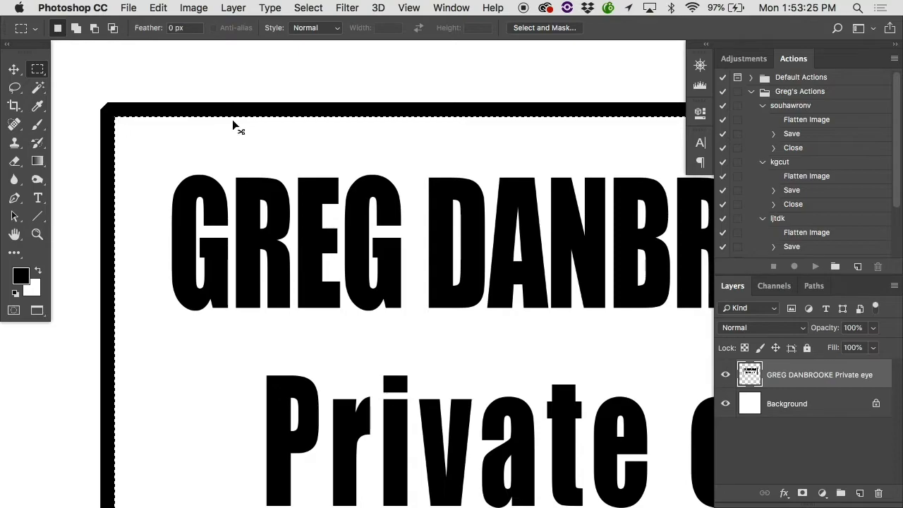
Step: Apply a 50 px black Inside stroke instead, then preview the whole plaque without panels
key("super+z")
left_click(160, 8)
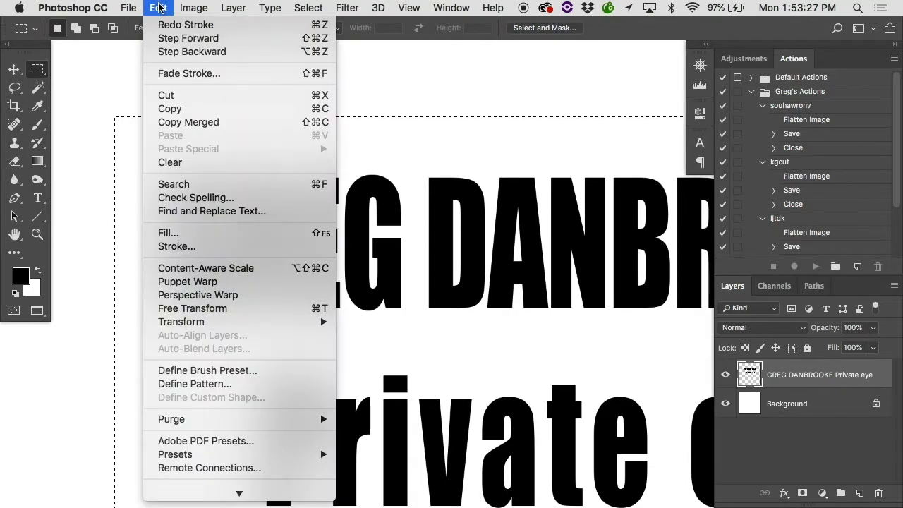
left_click(180, 246)
type("50")
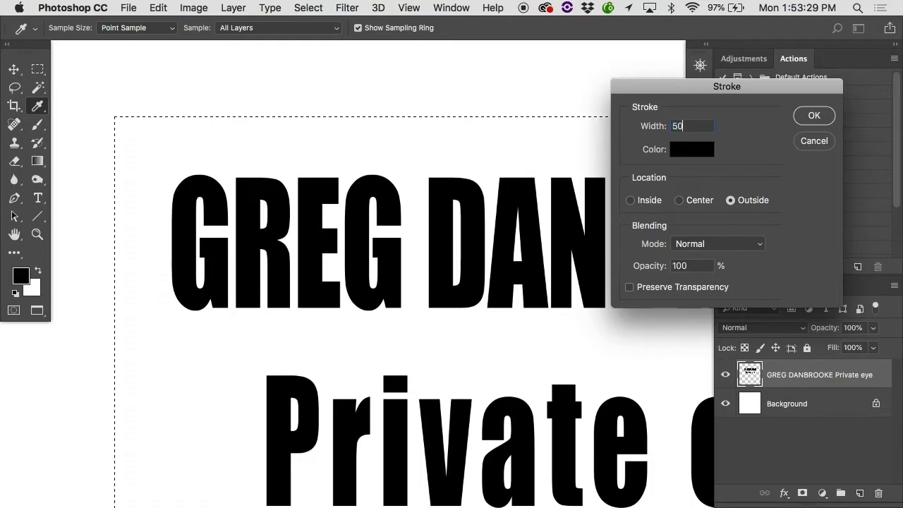
left_click(631, 201)
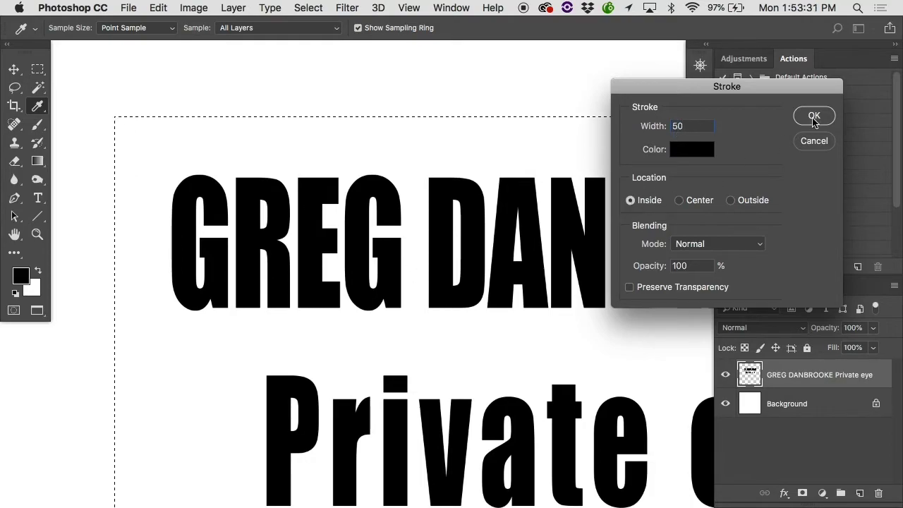
left_click(813, 117)
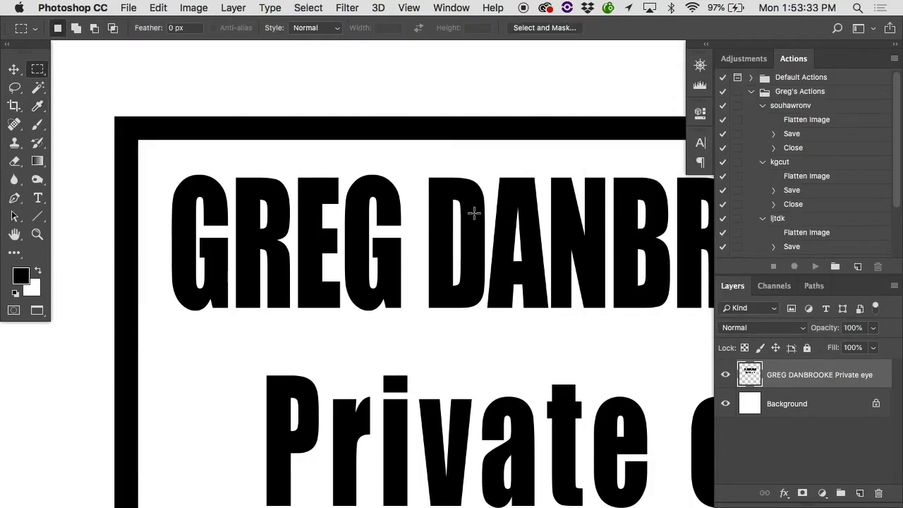
key("Tab")
key("super+minus")
key("super+minus")
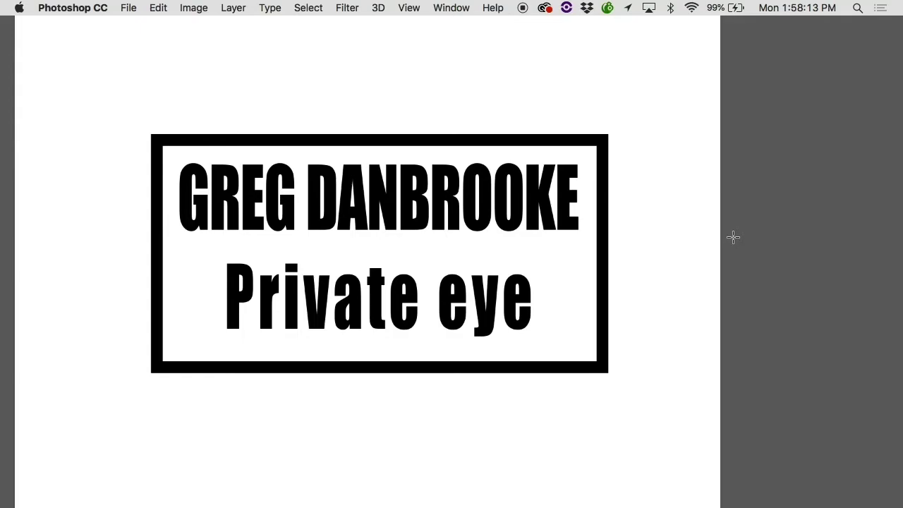
Step: Bring the hidden Photoshop panels back with Tab
key("Tab")
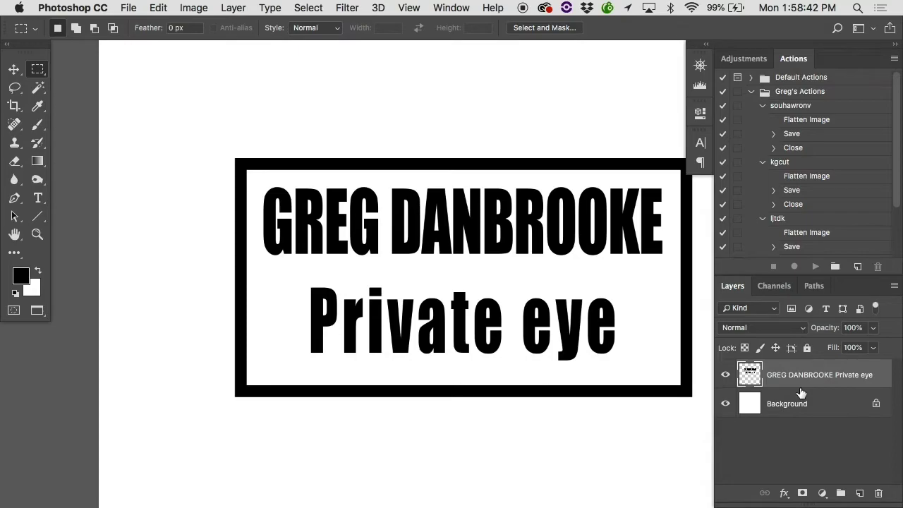
Step: Load the text layer's pixels as a selection and save it as channel 'AnythingWeWant'
left_click(750, 375, "super")
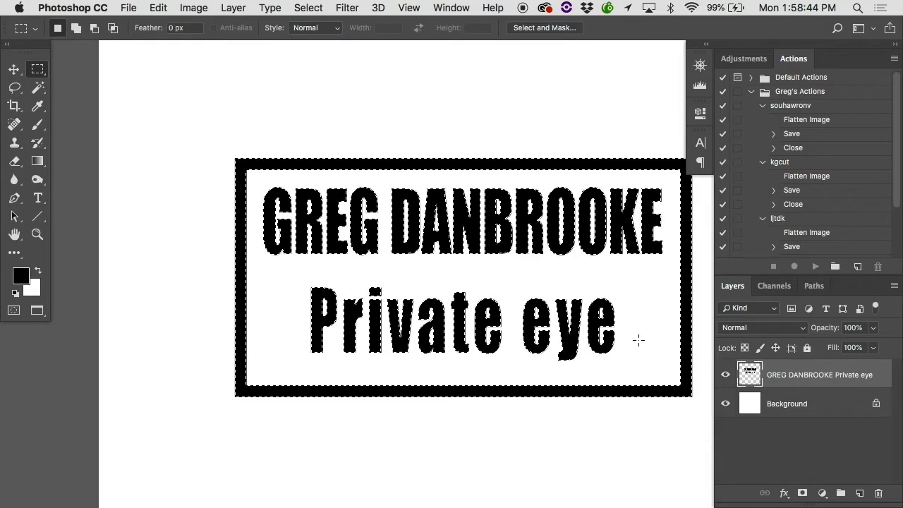
scroll(600, 333, "right", 2)
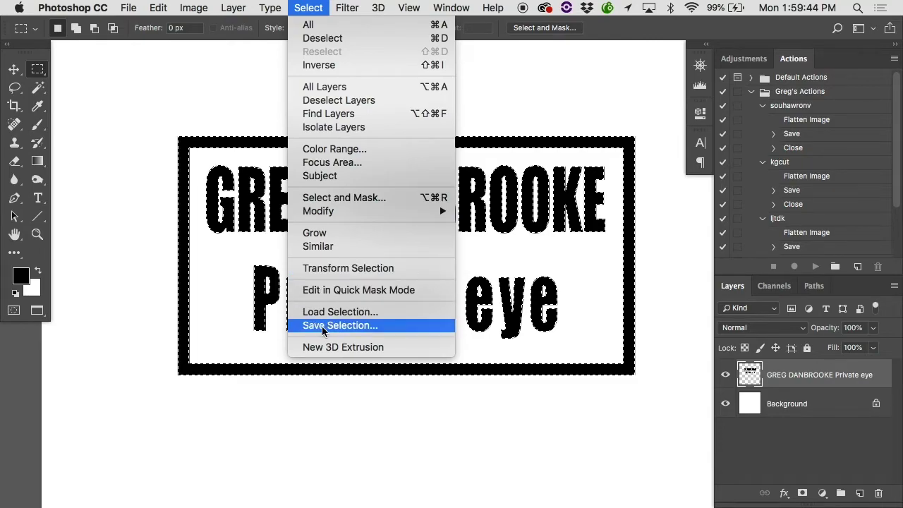
left_click(363, 327)
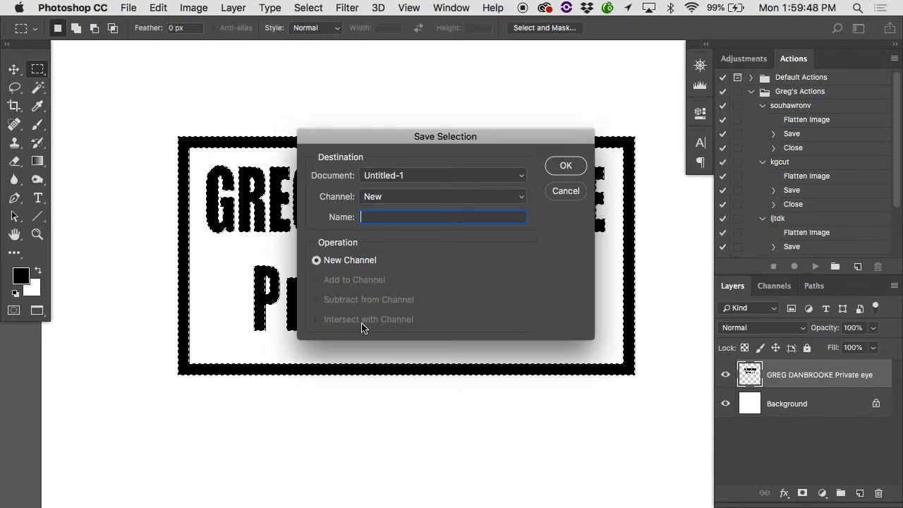
type("AnythingWeWant")
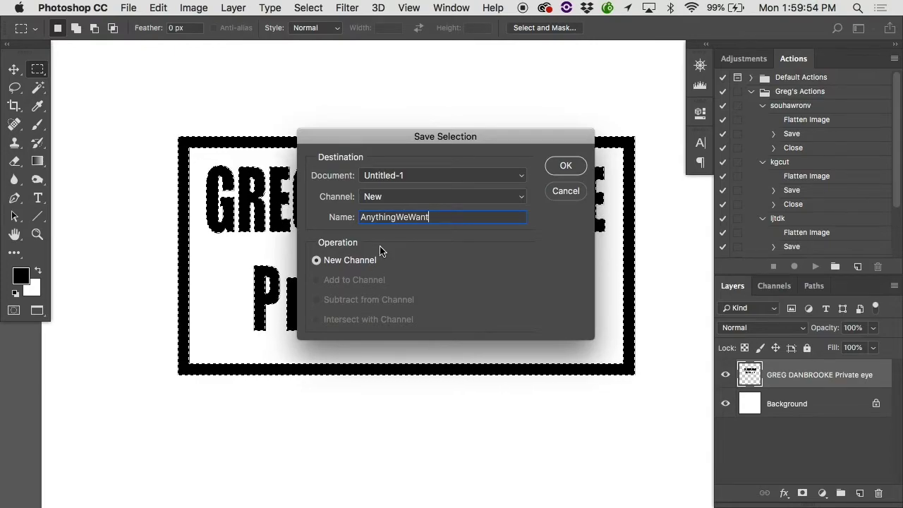
left_click(566, 165)
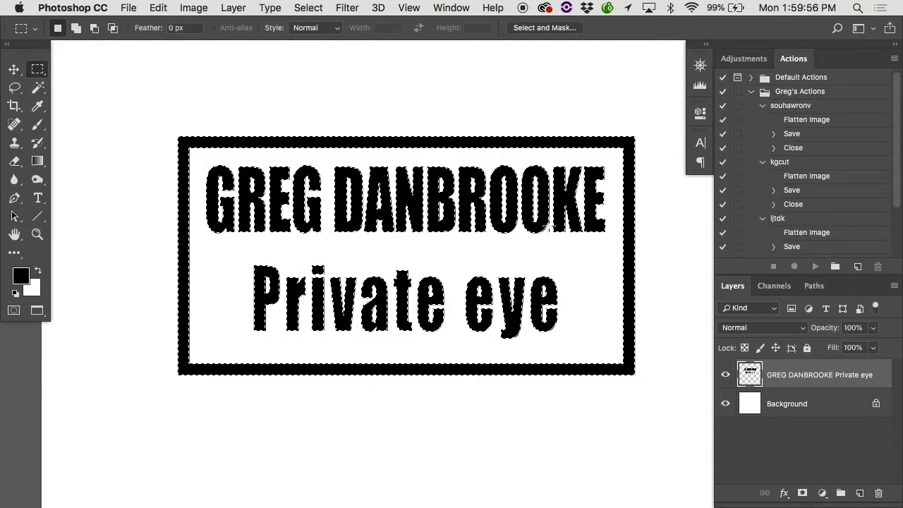
left_click(774, 286)
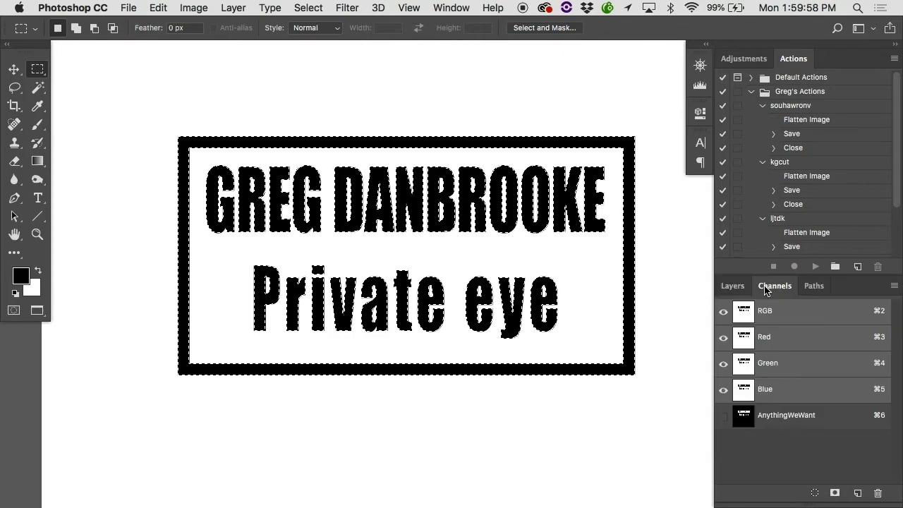
Step: Inspect the AnythingWeWant mask, deselect, and go back to the RGB composite and layer list
left_click(794, 416)
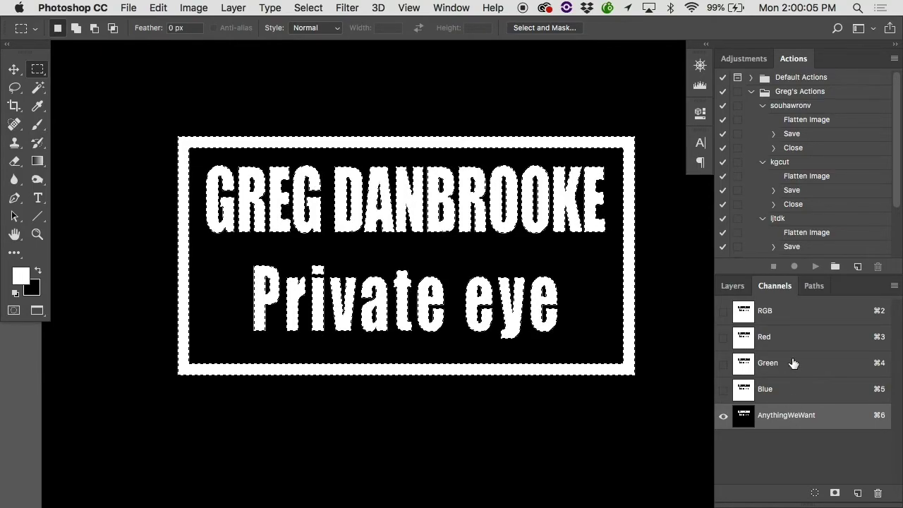
left_click(792, 321)
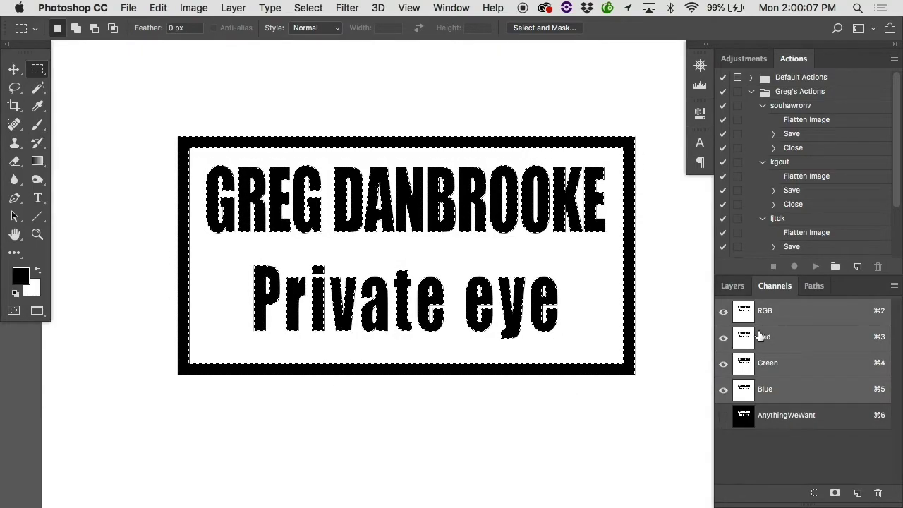
left_click(774, 428)
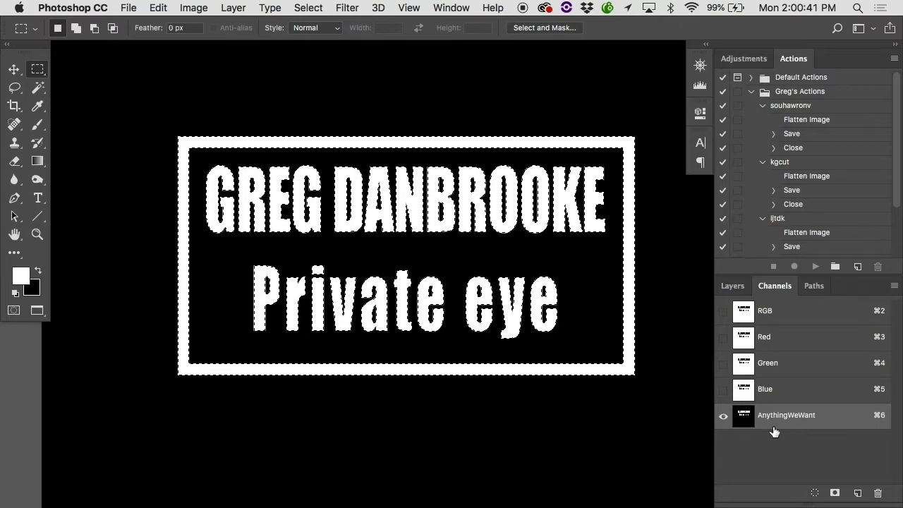
key("super+d")
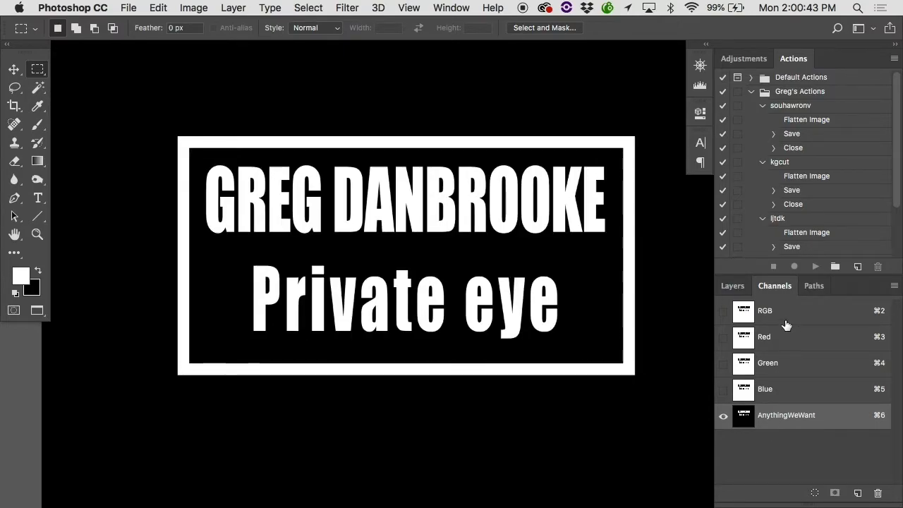
left_click(781, 323)
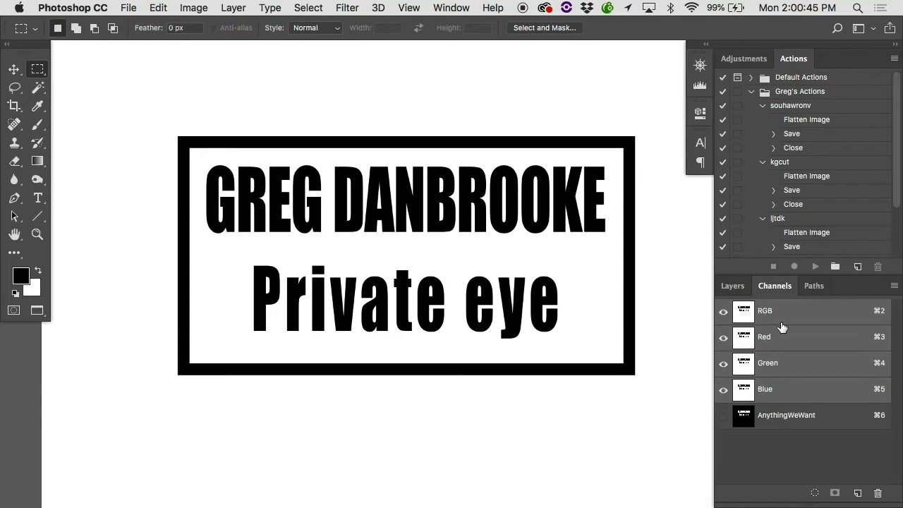
left_click(732, 286)
Step: Scroll the lecture notes PDF in Acrobat down to step 7 on blurring
mouse_move(402, 490)
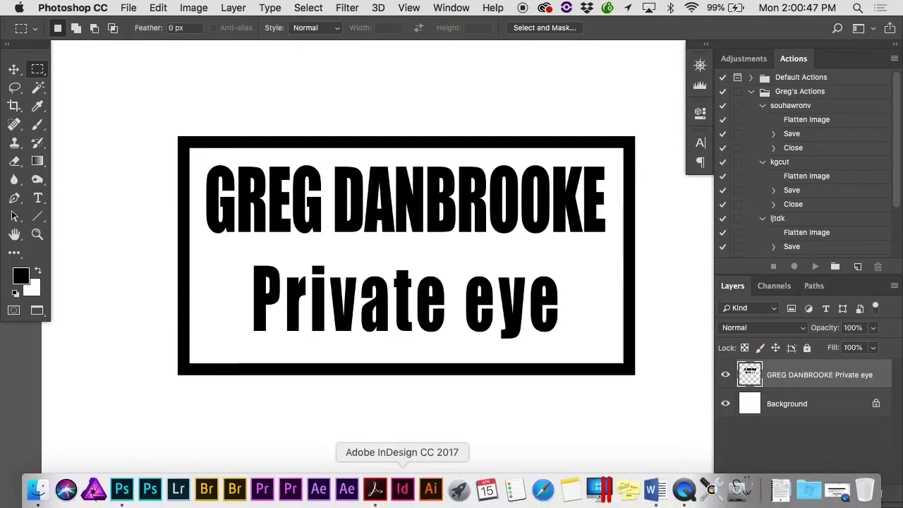
left_click(375, 489)
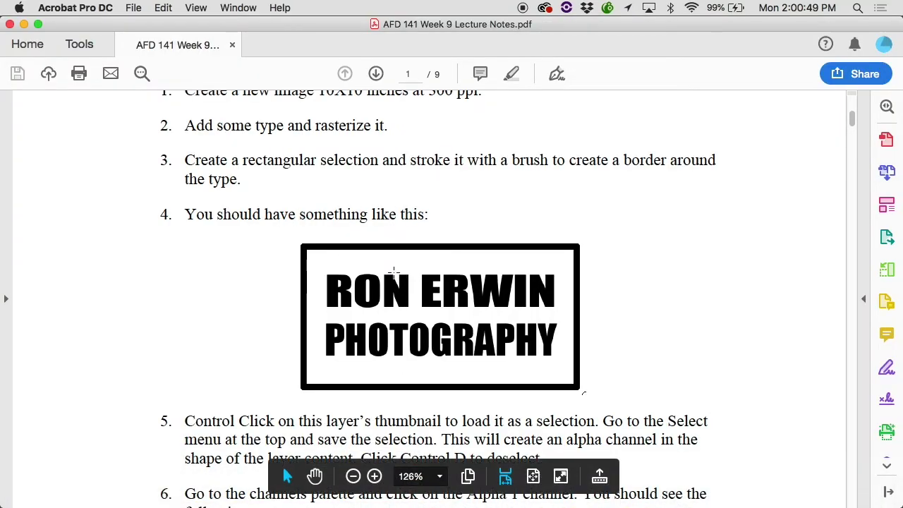
scroll(393, 272, "down", 5)
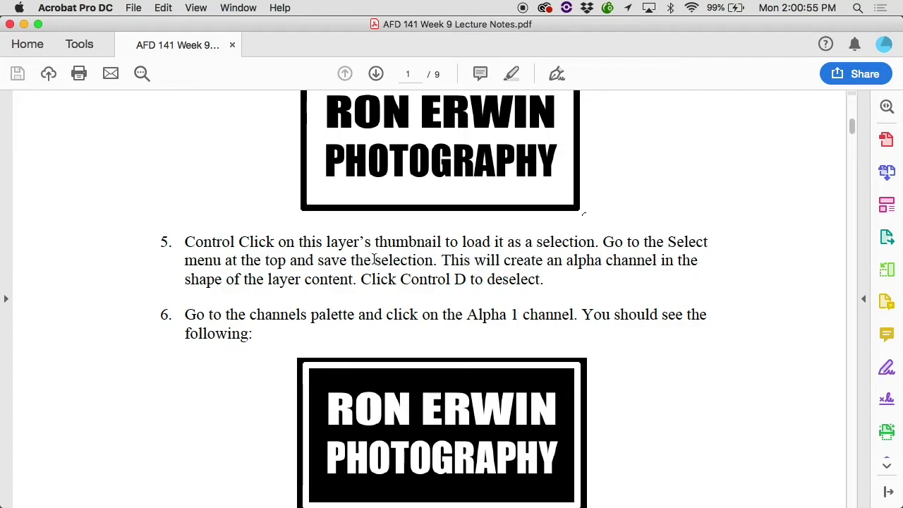
scroll(357, 278, "down", 2)
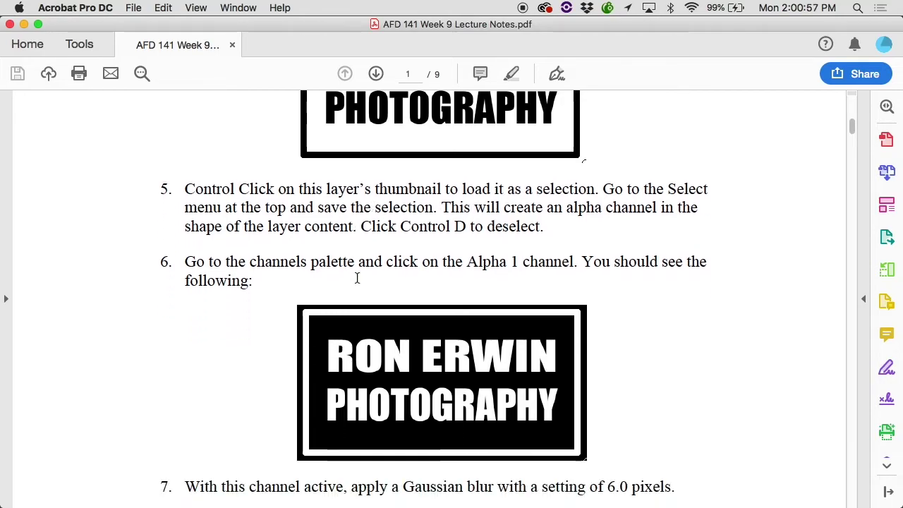
scroll(357, 278, "down", 1)
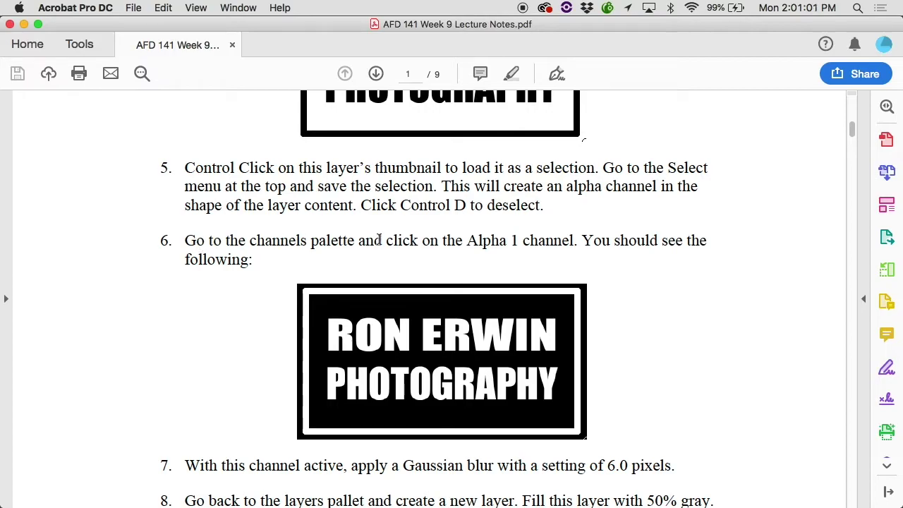
scroll(382, 240, "down", 3)
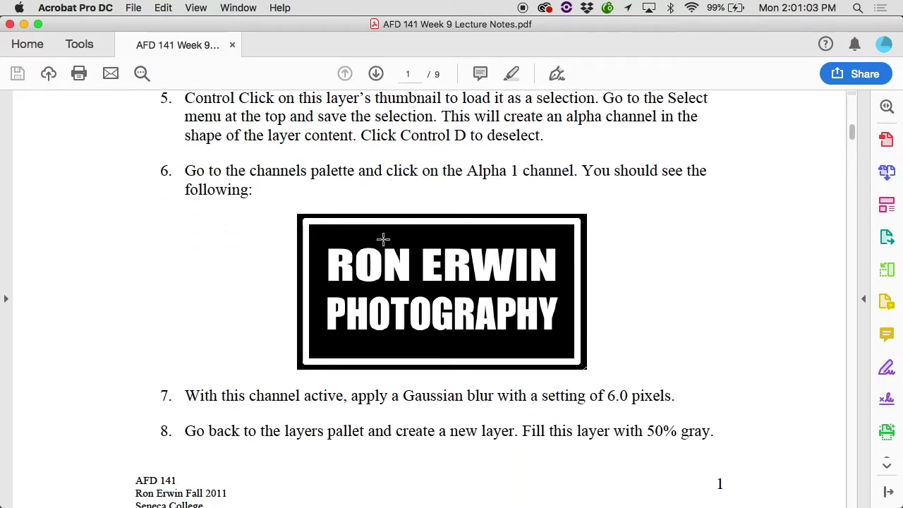
scroll(314, 315, "down", 4)
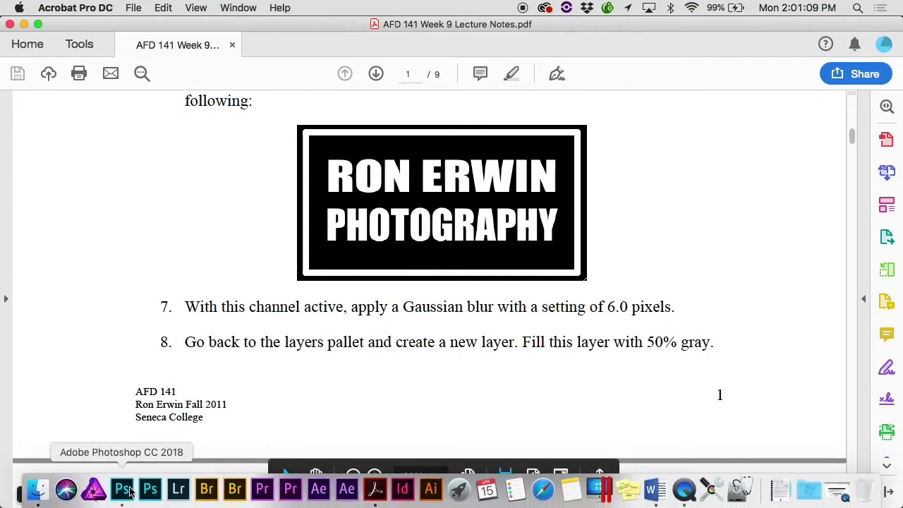
Step: Back in Photoshop, display the AnythingWeWant channel on its own
left_click(121, 489)
left_click(774, 286)
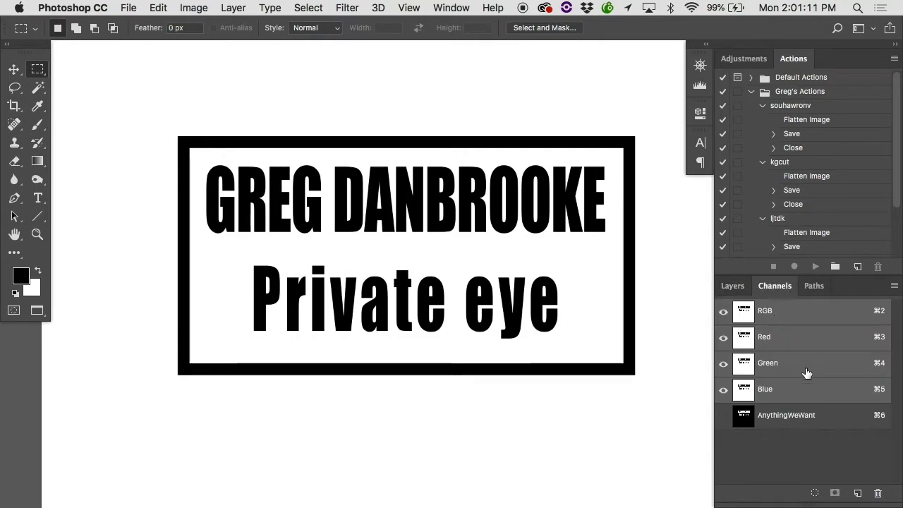
left_click(785, 422)
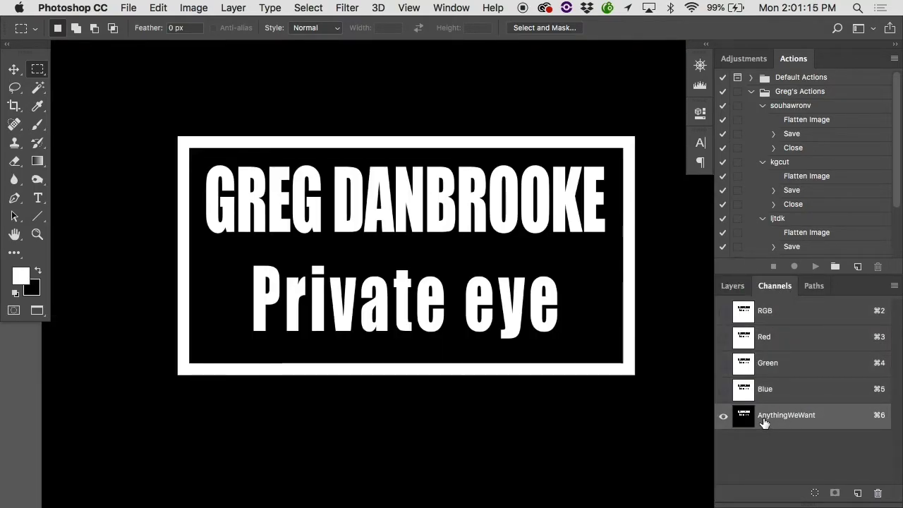
Step: Open Gaussian Blur on the AnythingWeWant channel and set the radius to 6.0 pixels
left_click(357, 7)
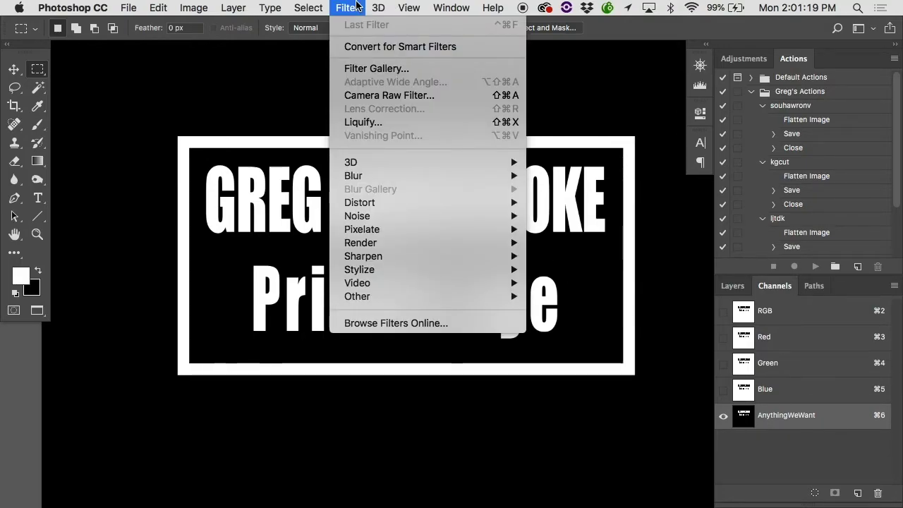
mouse_move(377, 177)
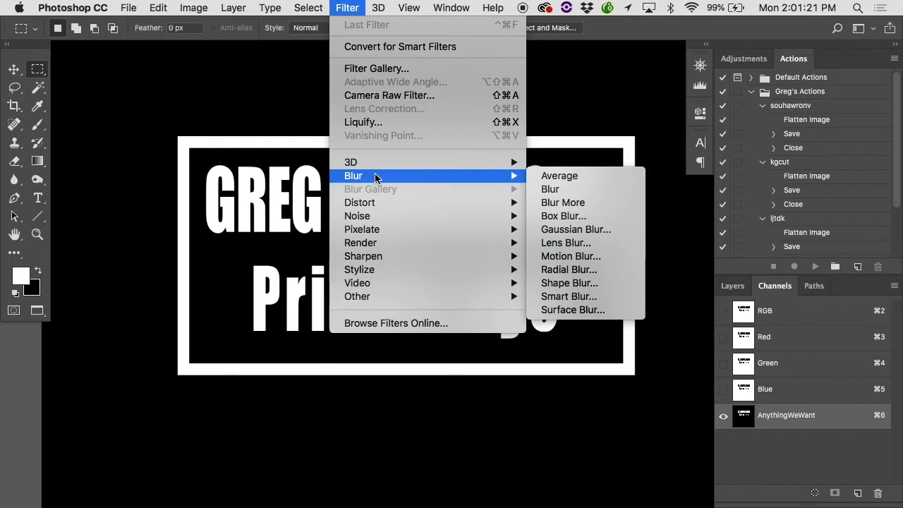
left_click(571, 230)
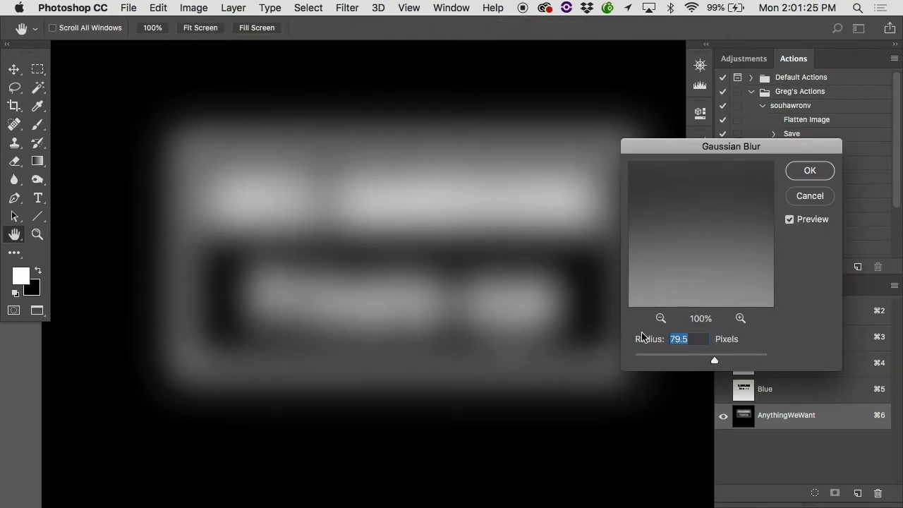
left_click(652, 358)
left_click_drag(652, 358, 674, 362)
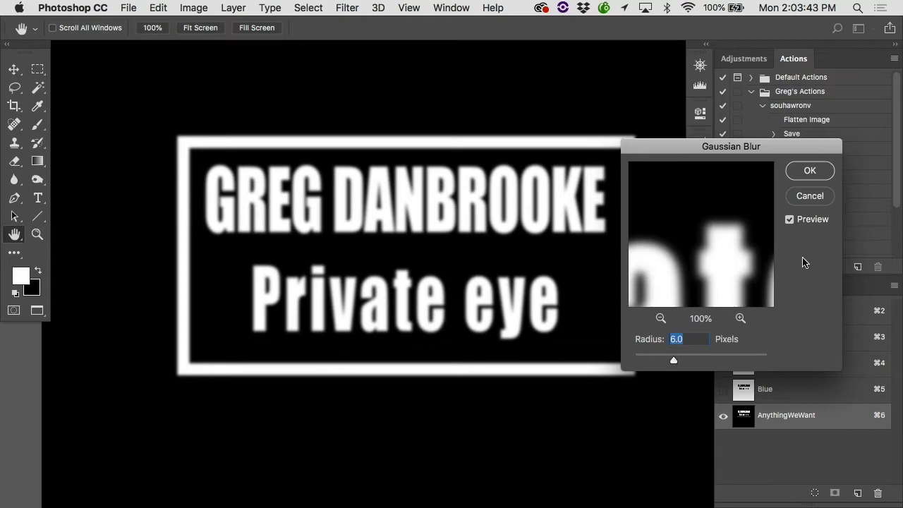
Step: Apply the 6-pixel Gaussian blur and return to the RGB composite's layers
left_click(812, 175)
left_click(765, 311)
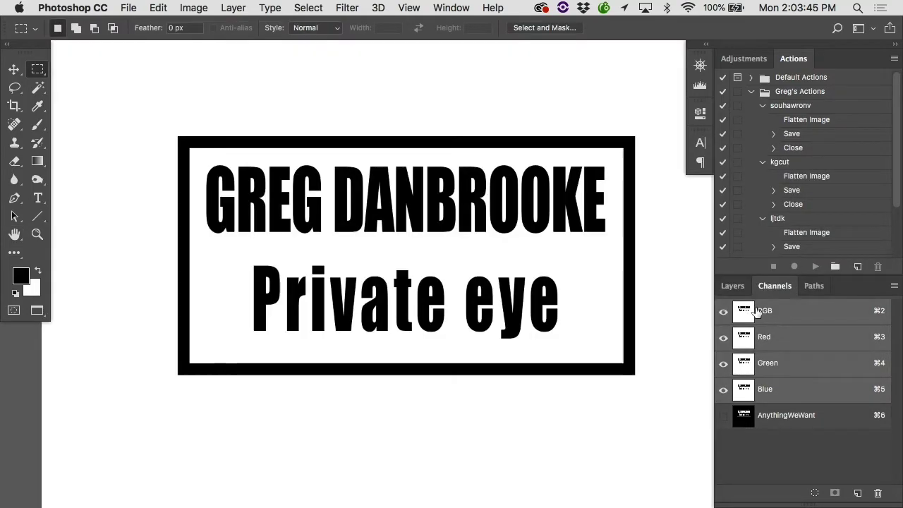
left_click(732, 285)
left_click(727, 404)
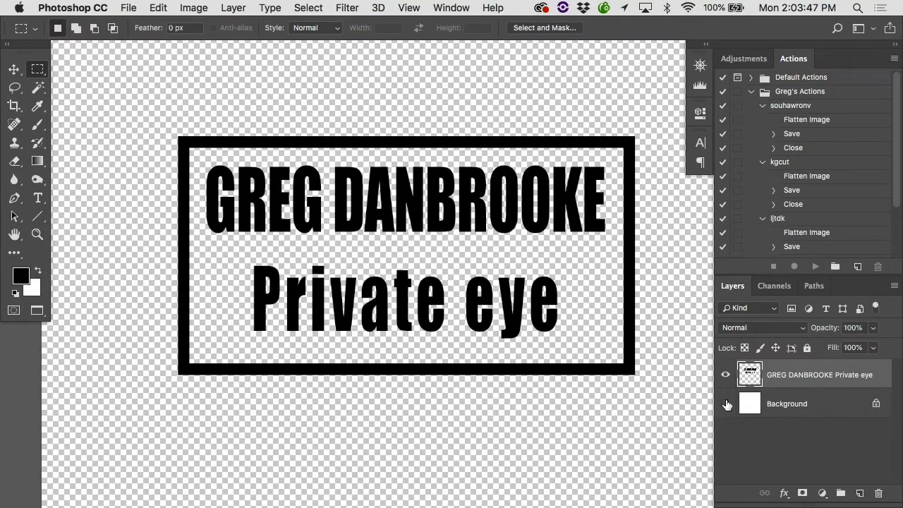
left_click(727, 403)
left_click(727, 403)
left_click(727, 404)
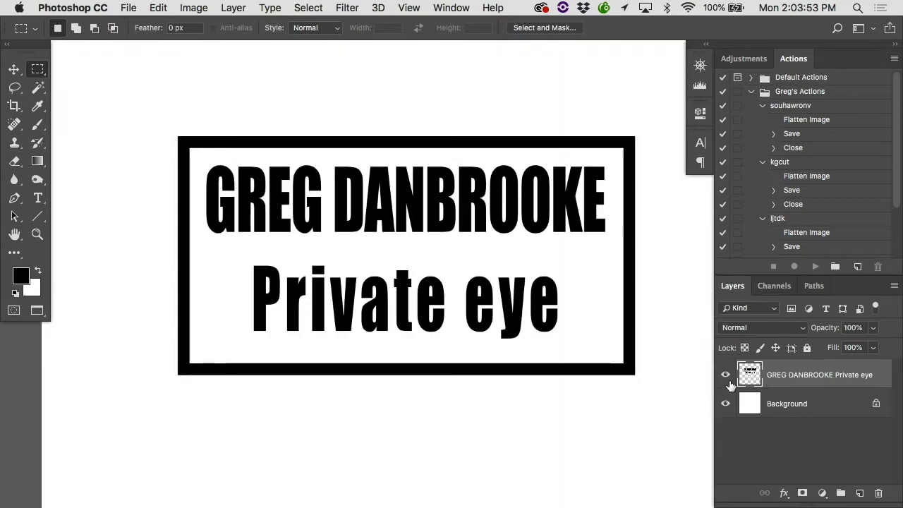
left_click(727, 377)
left_click(726, 376)
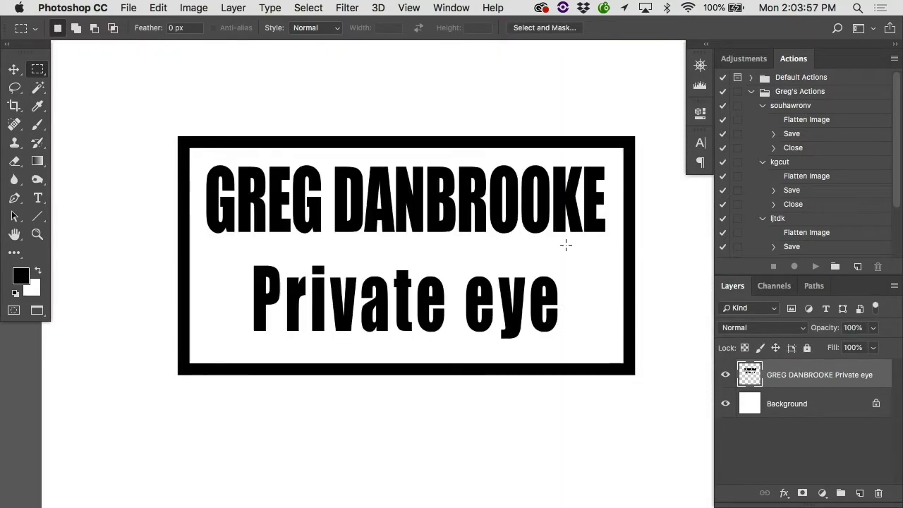
Step: Compare the blurred AnythingWeWant mask with the colour composite by toggling channel visibility
left_click(774, 286)
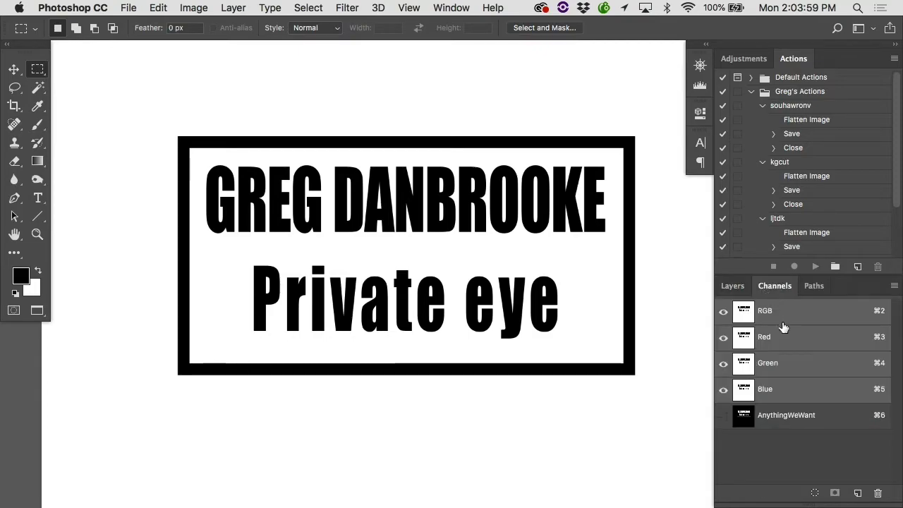
left_click(785, 420)
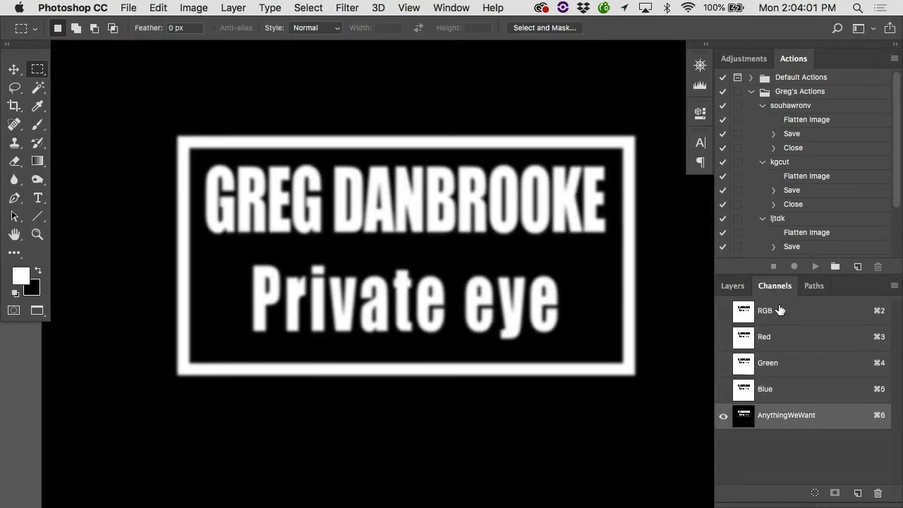
left_click(723, 313)
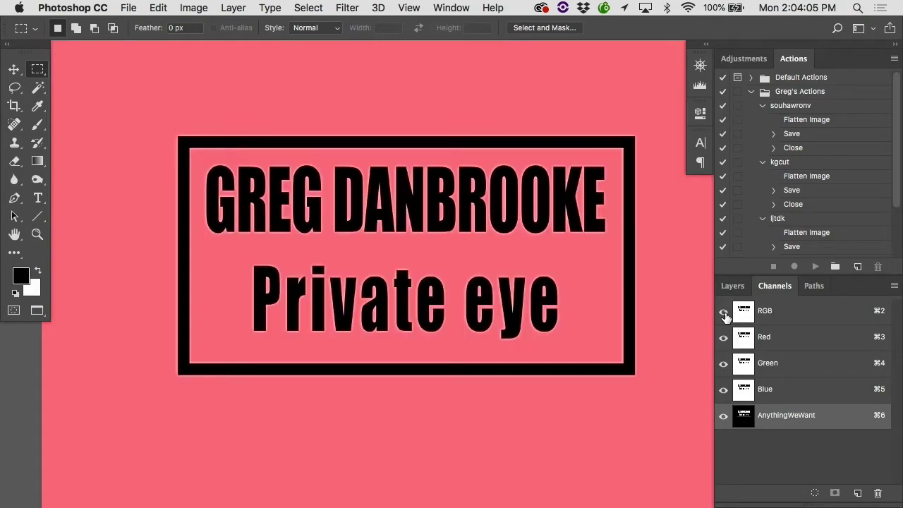
left_click(725, 316)
left_click(724, 316)
left_click(724, 315)
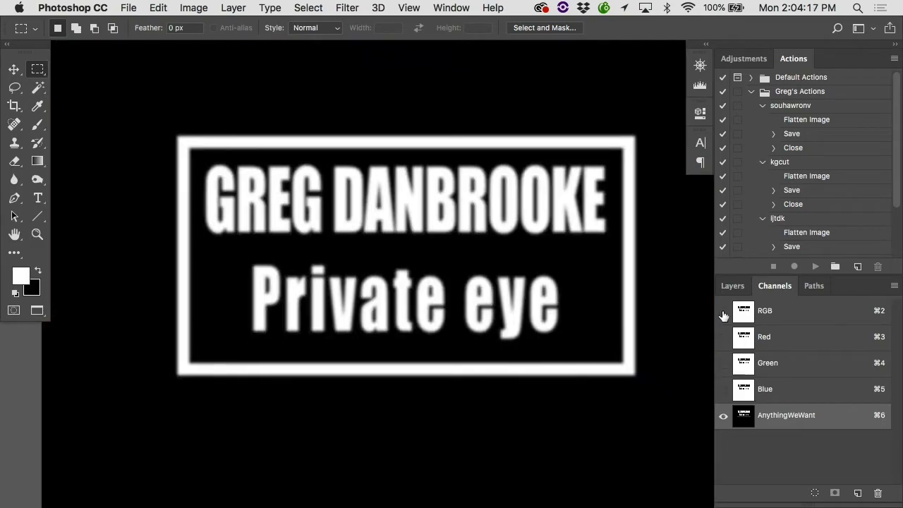
left_click(766, 314)
left_click(776, 415)
left_click(767, 314)
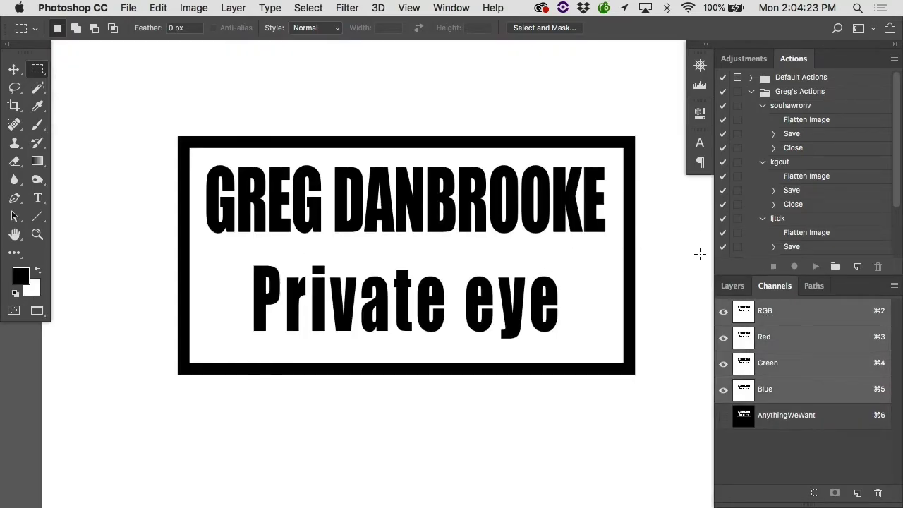
left_click(738, 288)
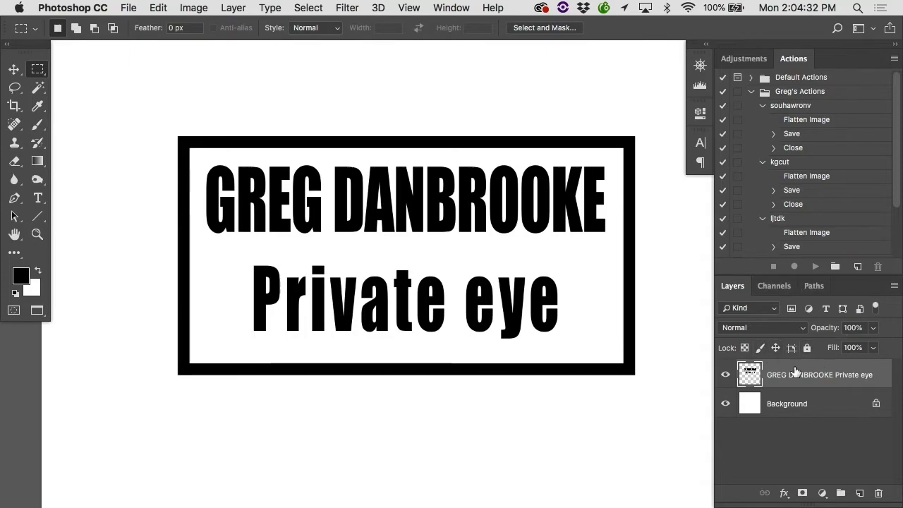
Step: Add a new empty Layer 1 above the text layer
left_click(859, 493)
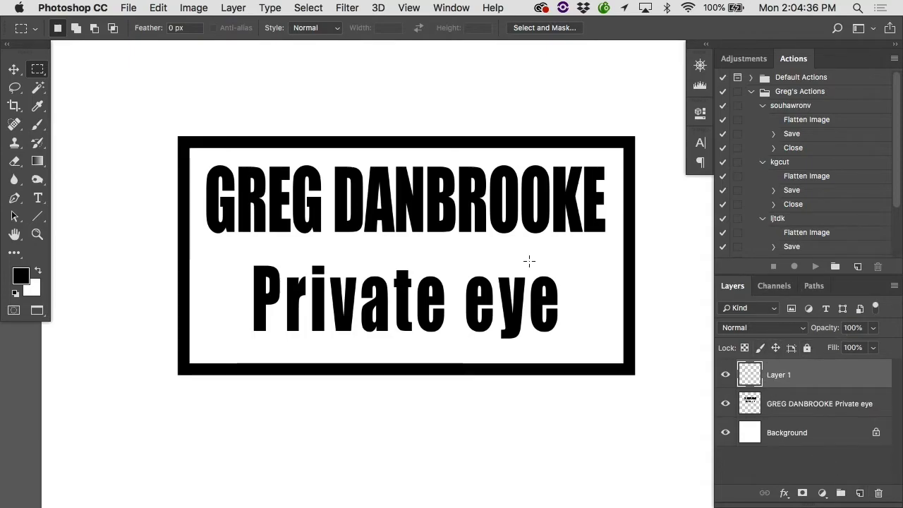
left_click(164, 8)
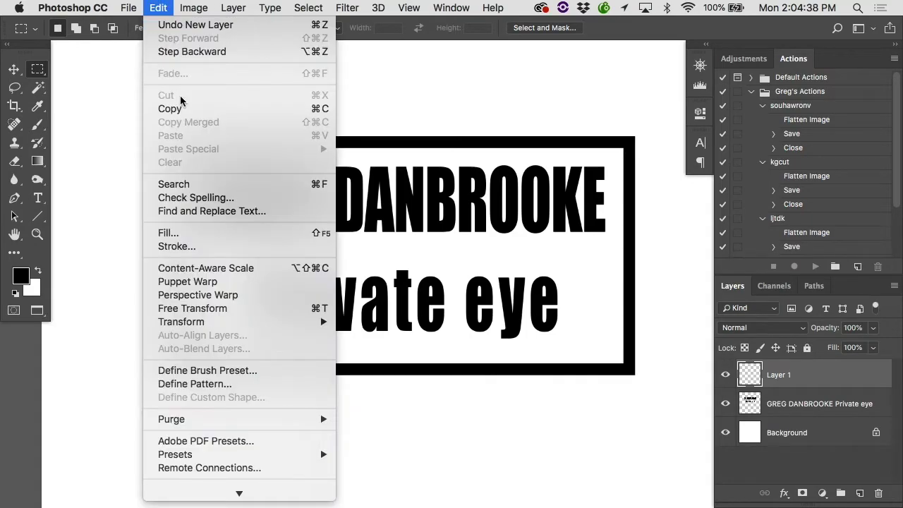
left_click(187, 233)
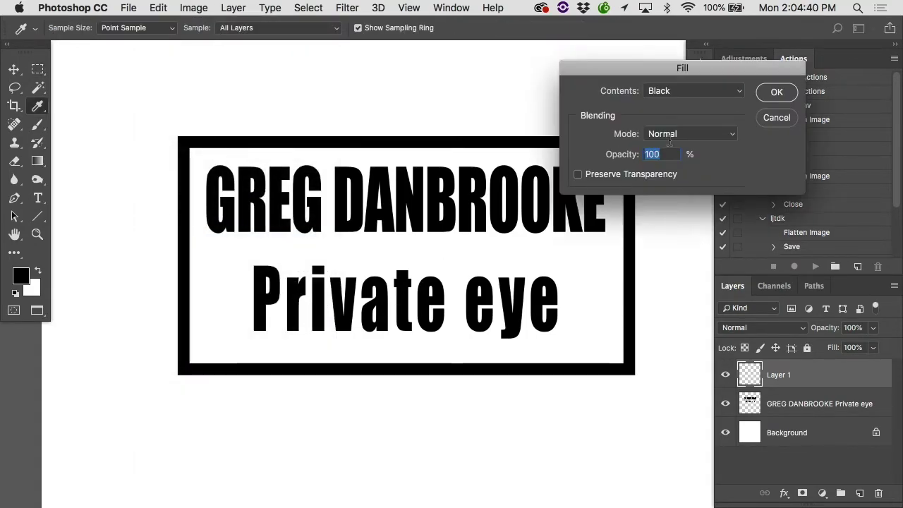
left_click(702, 98)
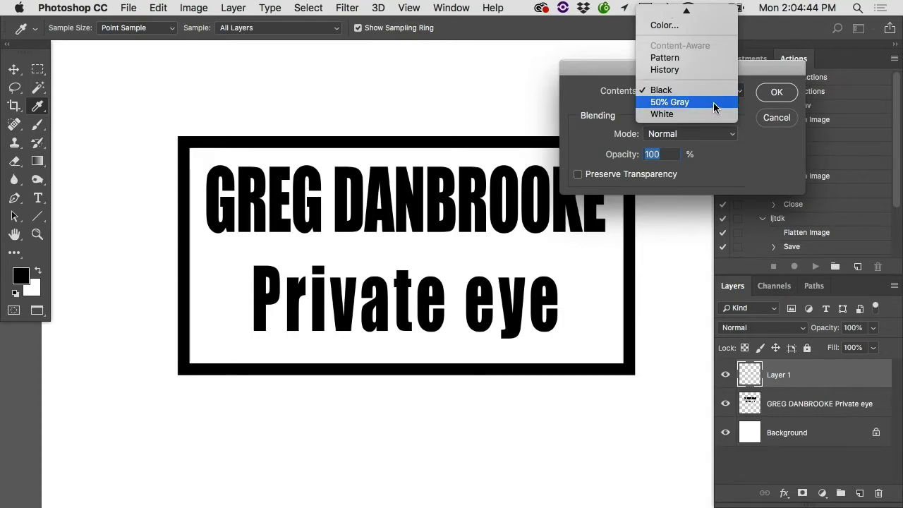
left_click(776, 120)
left_click(776, 118)
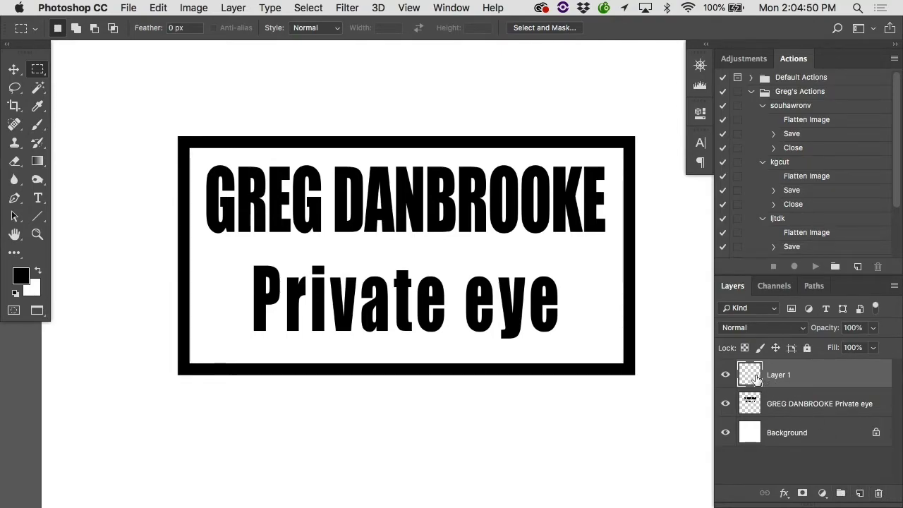
Step: Fill Layer 1 entirely with 50% Gray
left_click(159, 8)
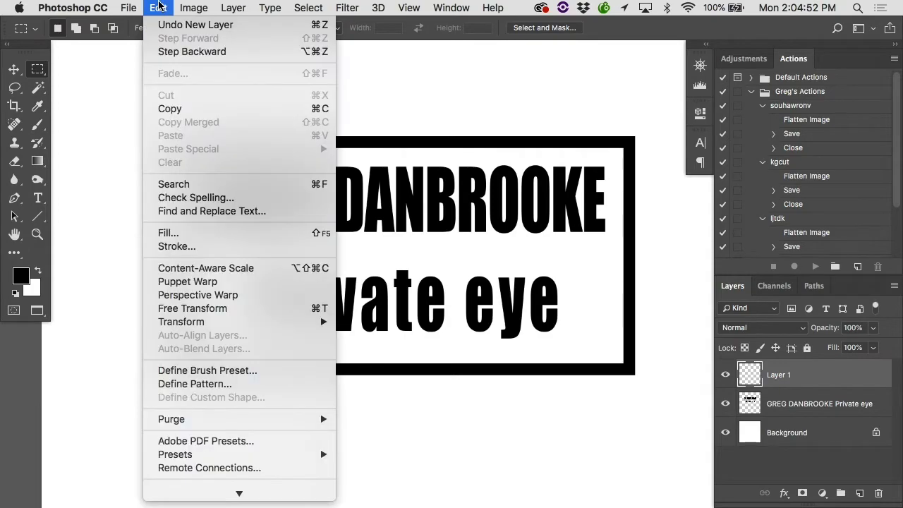
left_click(195, 235)
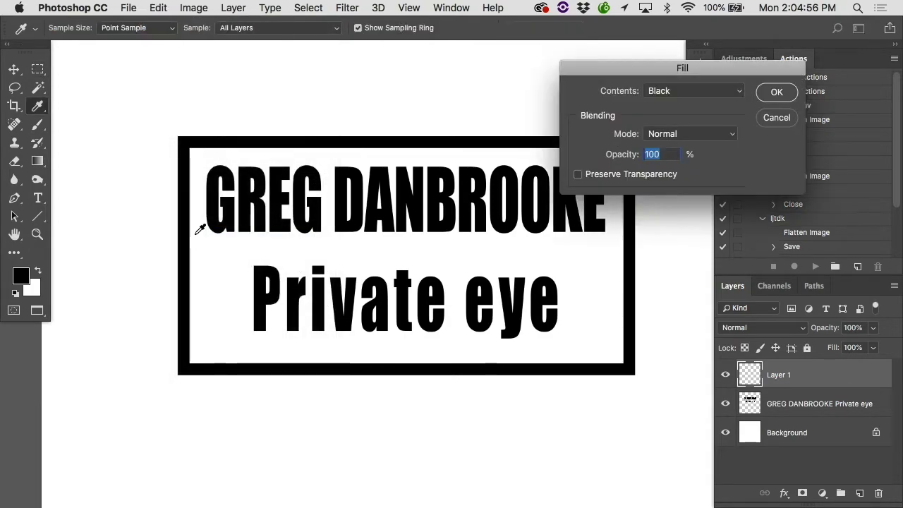
left_click(666, 91)
left_click(680, 100)
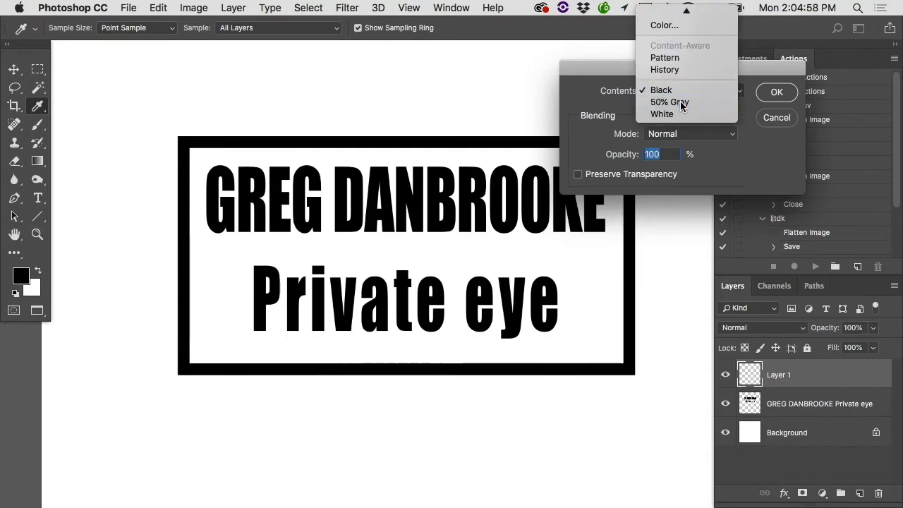
left_click(789, 94)
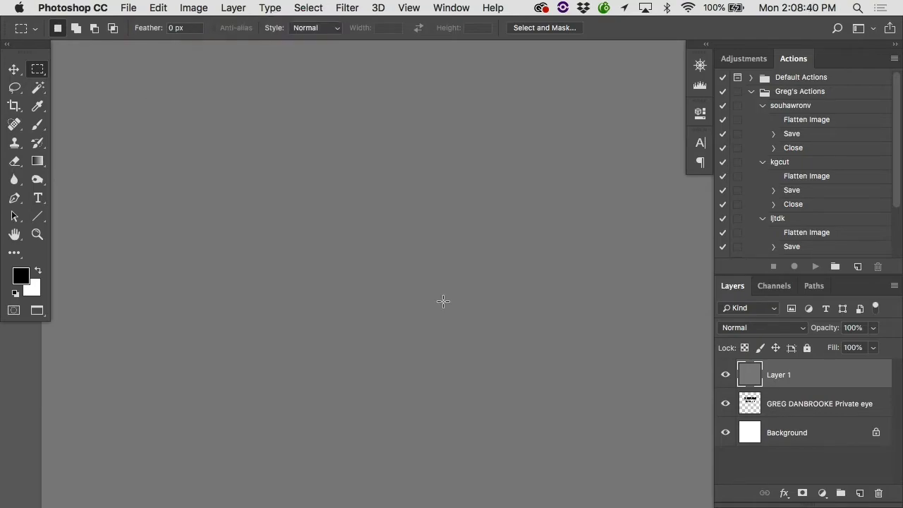
left_click(347, 8)
Step: Start Lighting Effects on the gray layer and make the light a Point light nudged up-left
mouse_move(360, 242)
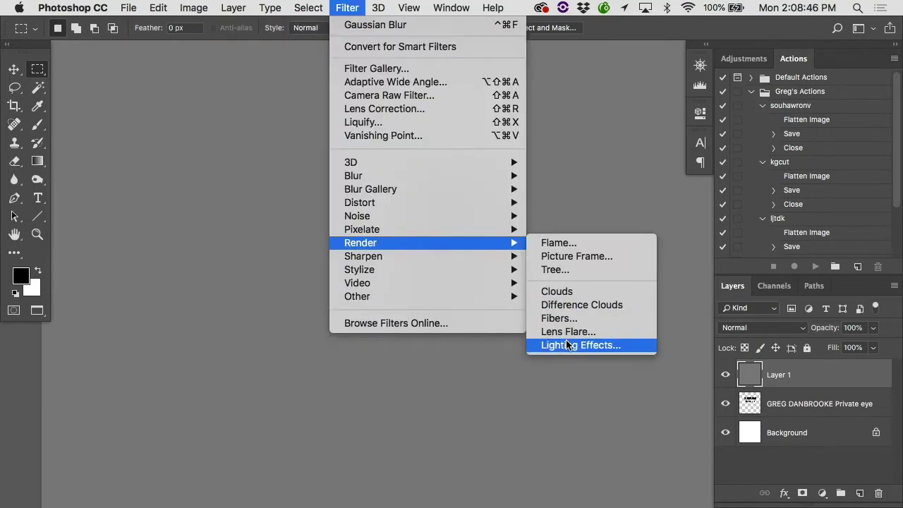
left_click(566, 345)
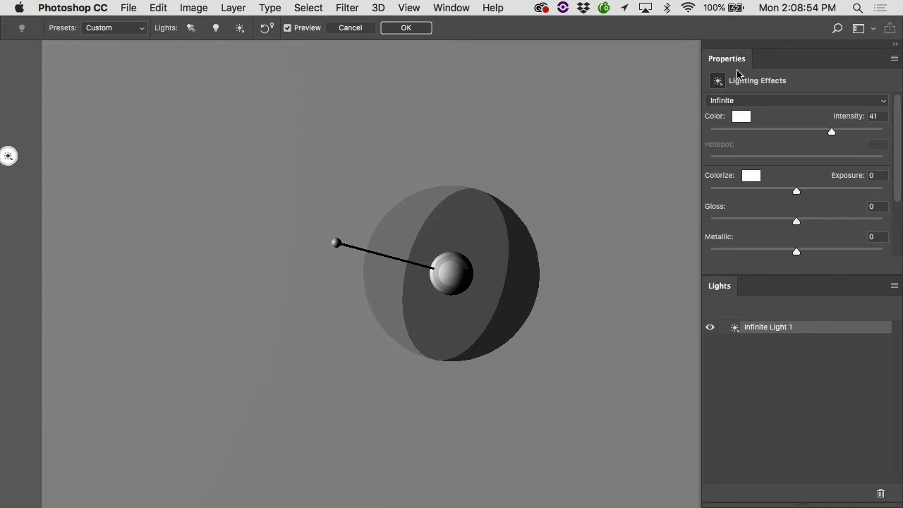
left_click(750, 102)
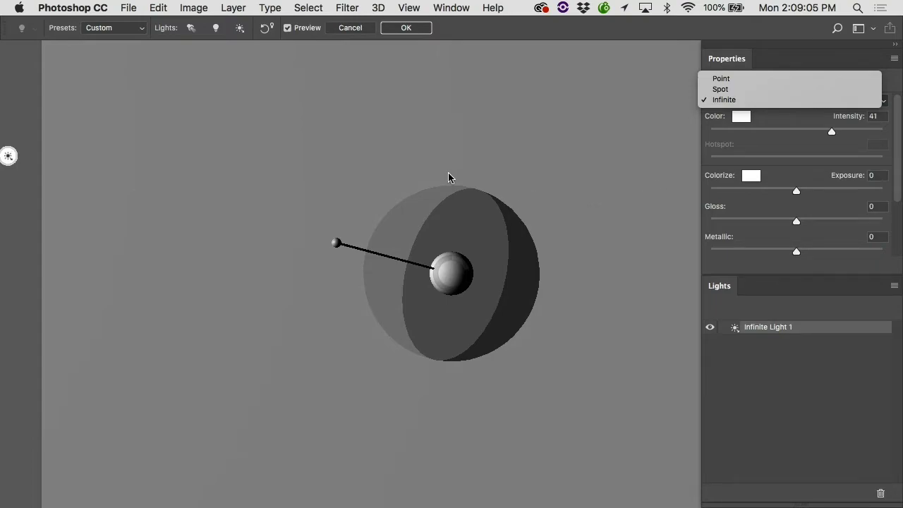
left_click(738, 79)
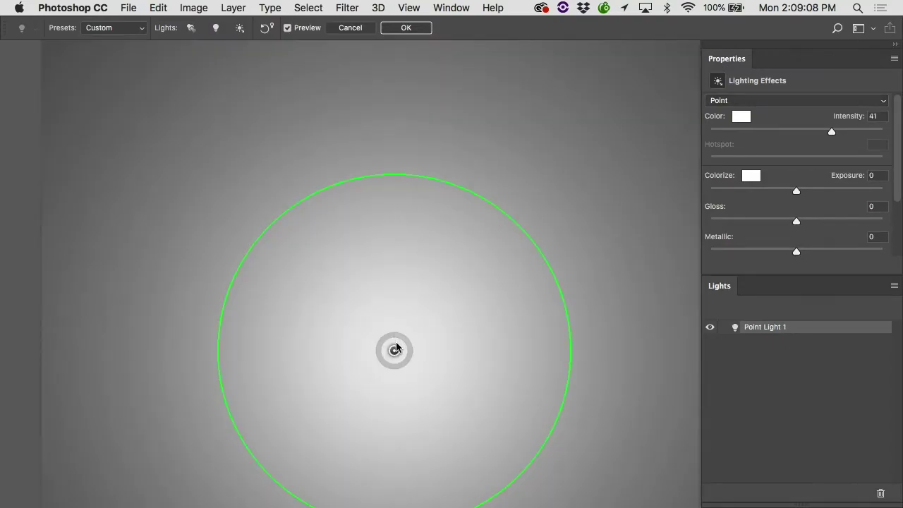
left_click_drag(397, 350, 407, 318)
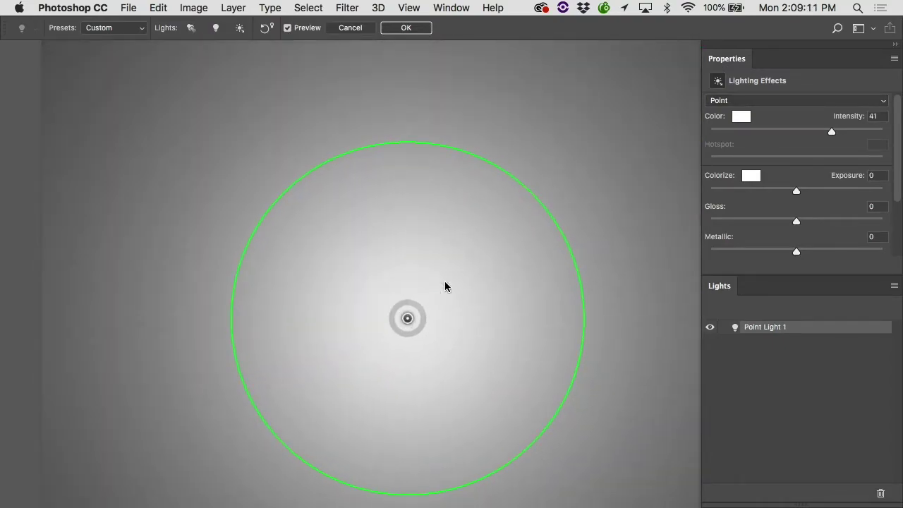
Step: Change the light to a Spot light and stretch its beam diagonally across the image
left_click(786, 99)
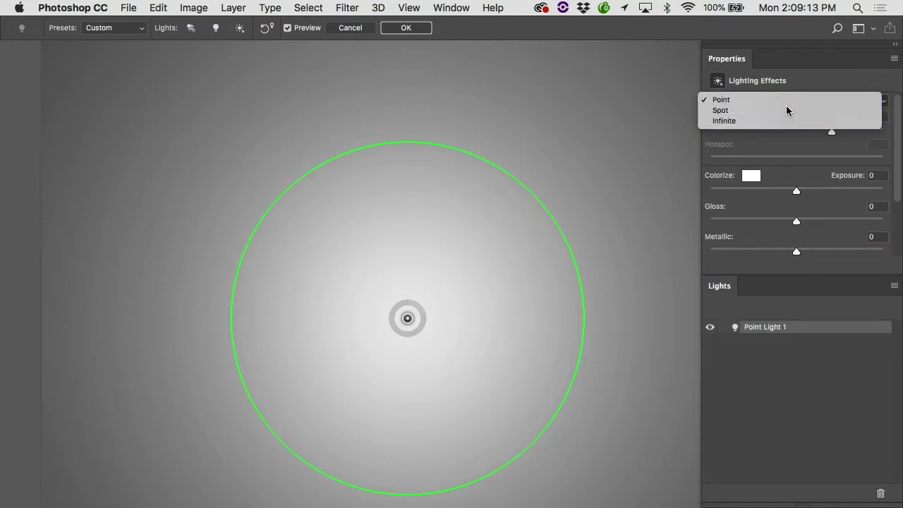
left_click(786, 108)
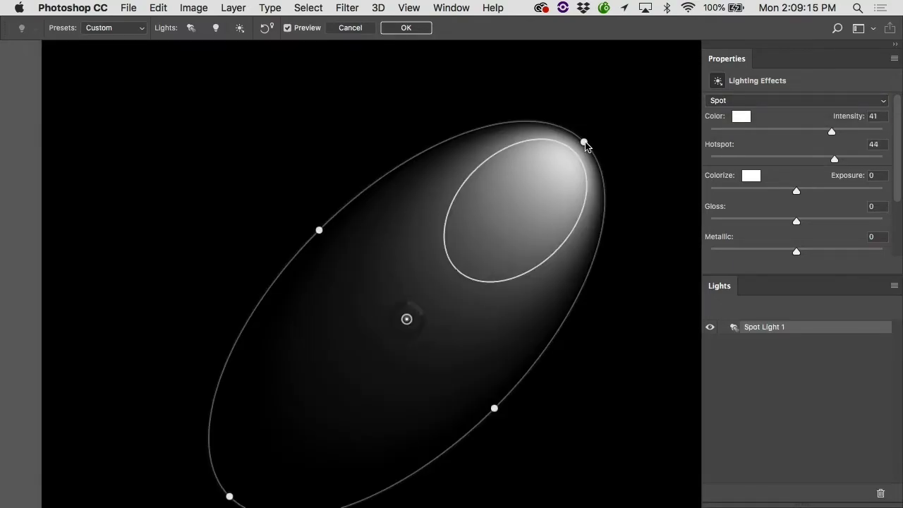
left_click_drag(583, 143, 107, 99)
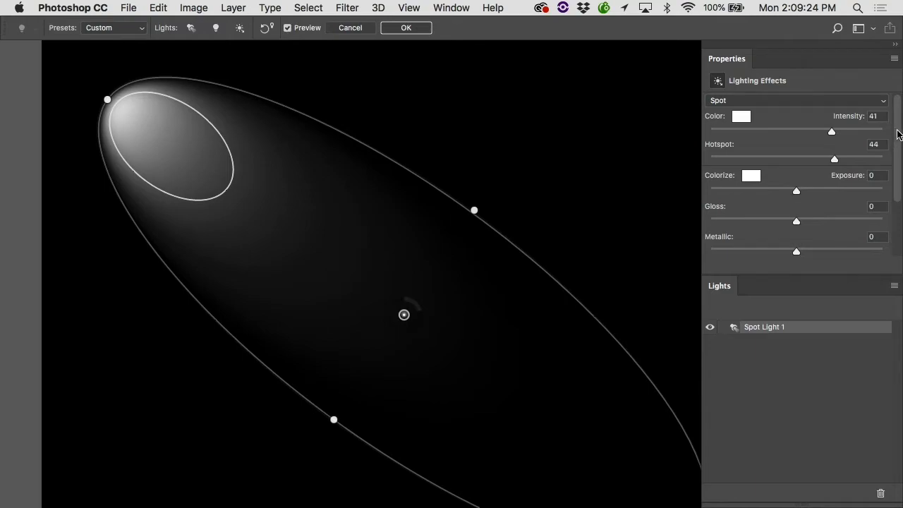
scroll(897, 134, "down", 2)
left_click_drag(898, 156, 897, 191)
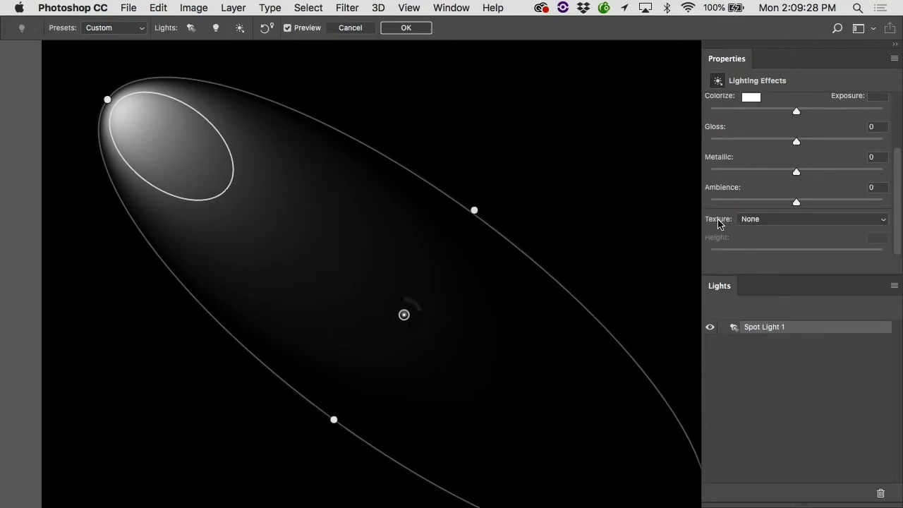
Step: Use the AnythingWeWant channel as the lighting texture with height 2
left_click(849, 221)
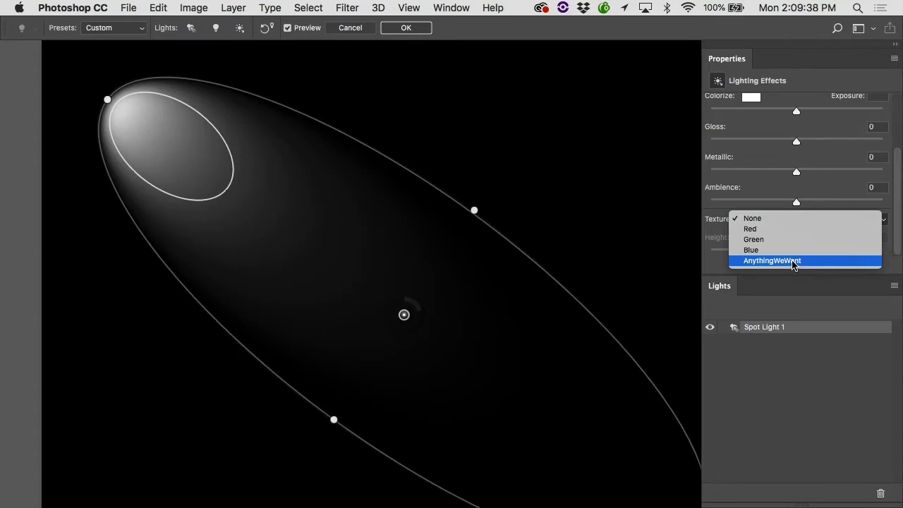
left_click(793, 261)
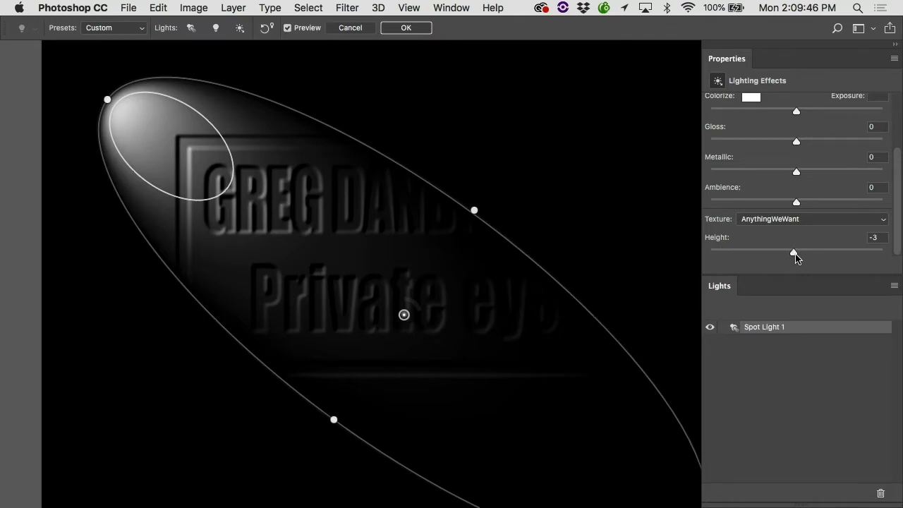
left_click_drag(794, 252, 799, 258)
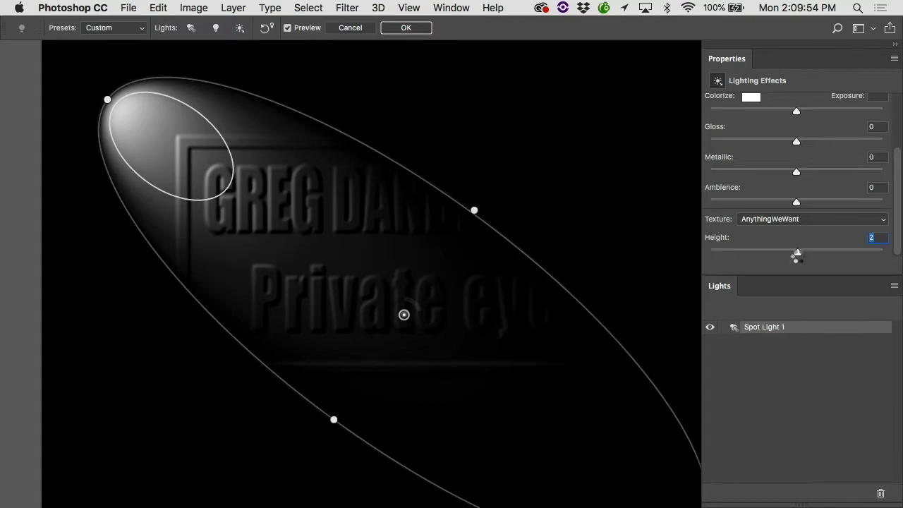
Step: Enlarge the spot light's beam and move it up and left over the plaque
left_click_drag(475, 211, 562, 86)
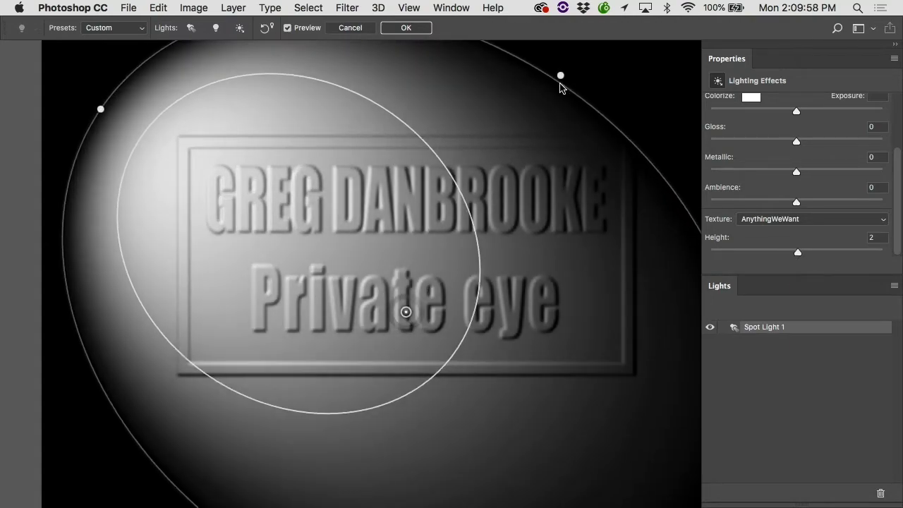
left_click_drag(402, 321, 321, 317)
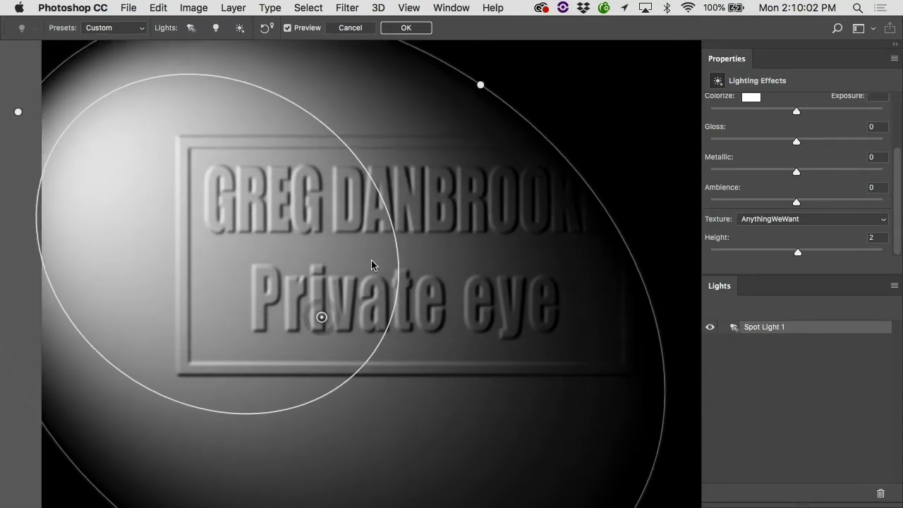
left_click_drag(484, 86, 529, 45)
left_click_drag(322, 317, 352, 244)
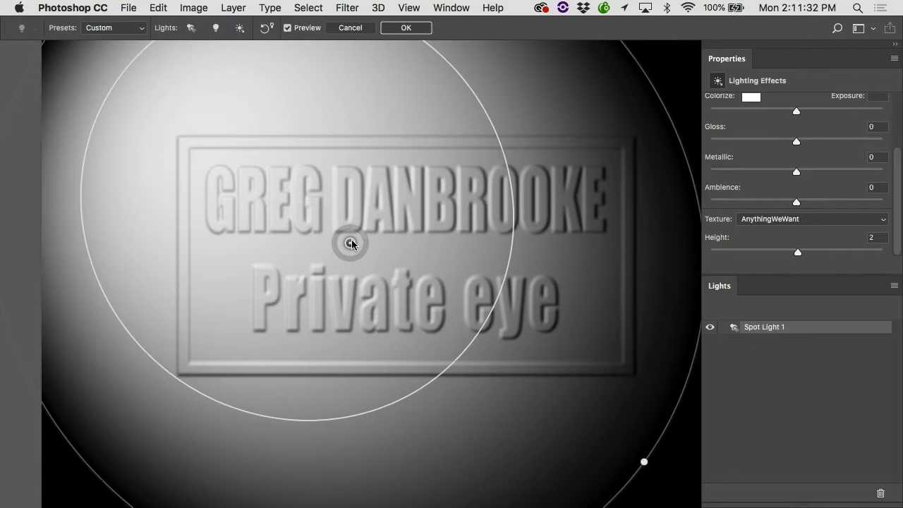
Step: Zoom the preview out and shift the spot light up-left with a slight rotation
key("super+minus")
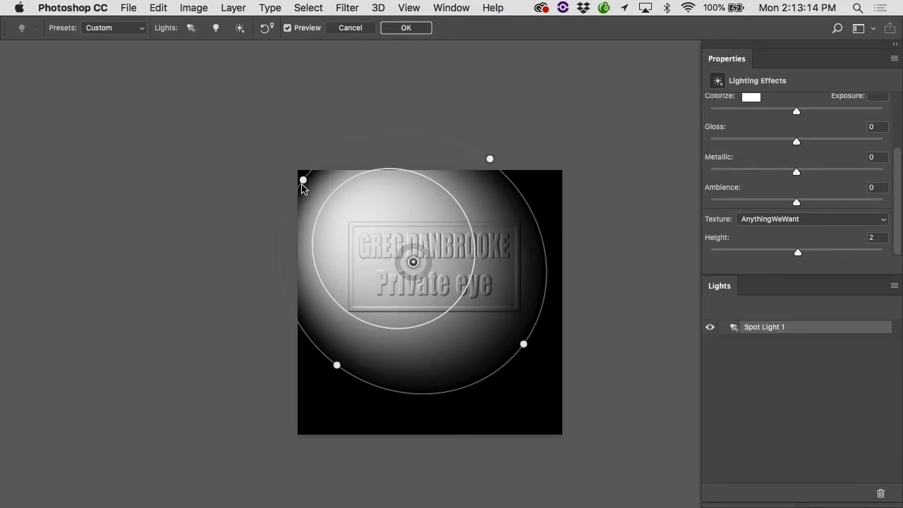
key("super+plus")
key("super+plus")
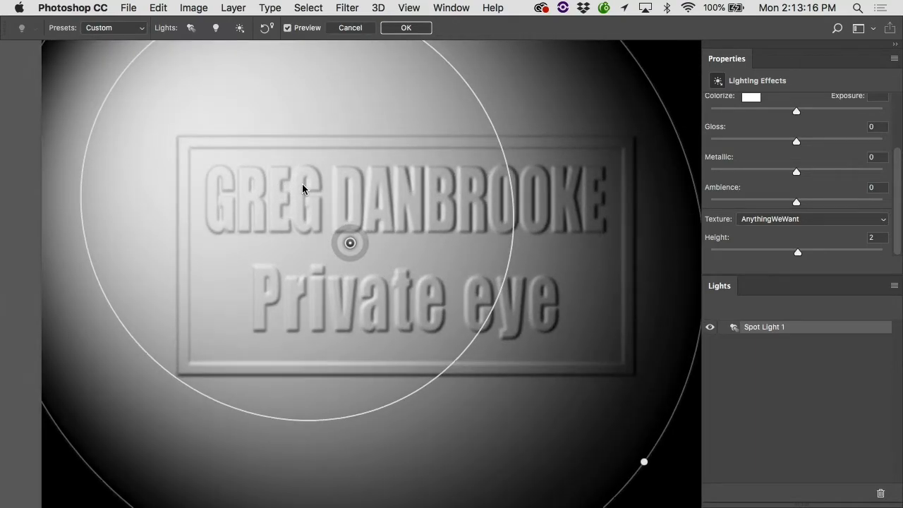
key("super+minus")
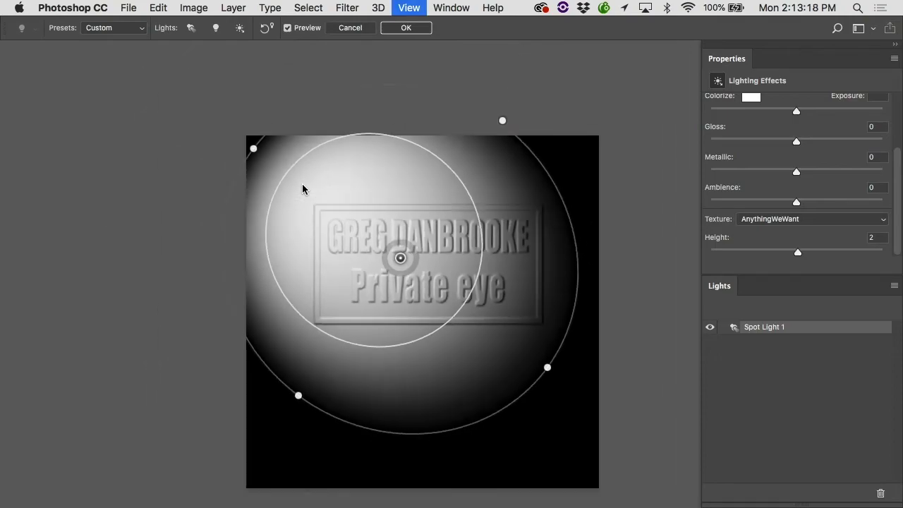
left_click_drag(254, 150, 228, 127)
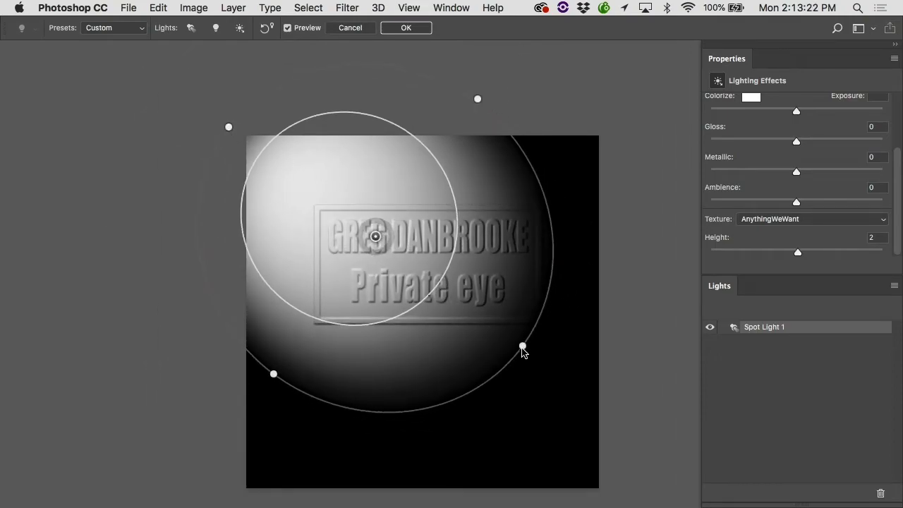
left_click_drag(522, 351, 525, 343)
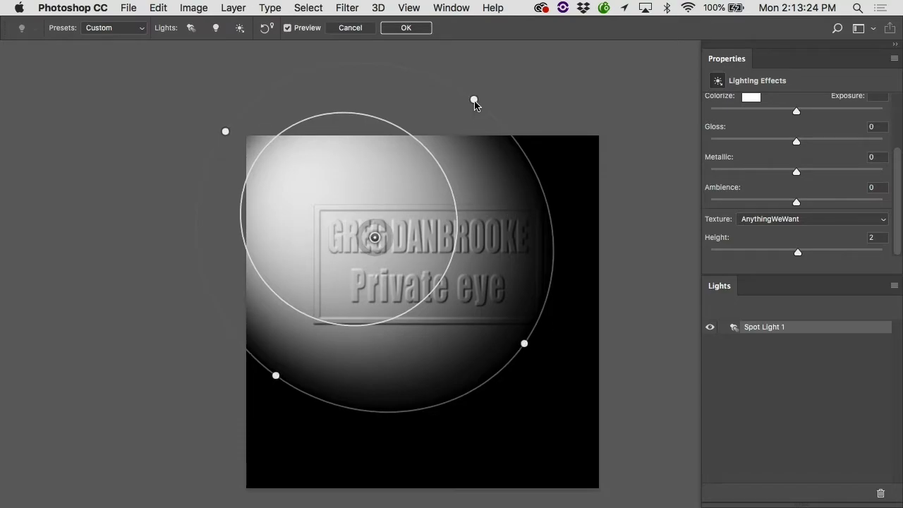
left_click_drag(474, 99, 504, 113)
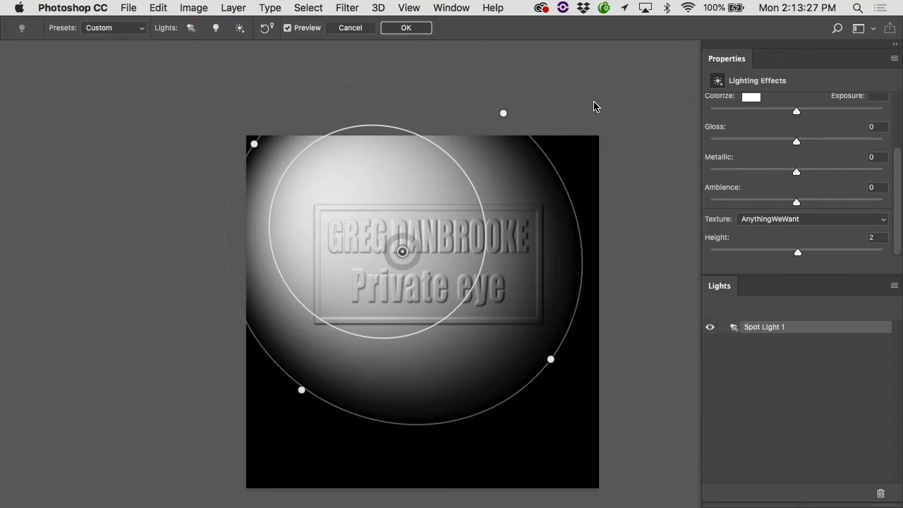
Step: Apply the Lighting Effects to Layer 1, then open the 2019 Semester 1 folder in a new Finder window
left_click(406, 28)
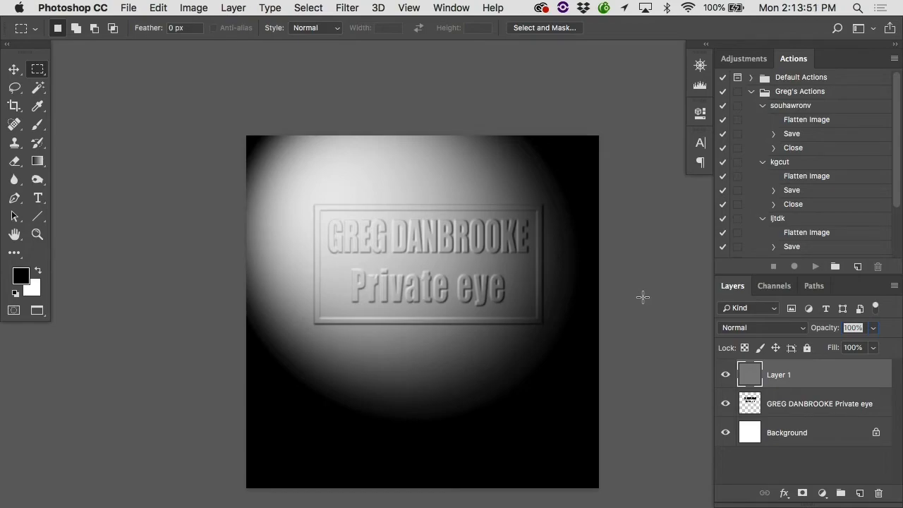
mouse_move(318, 497)
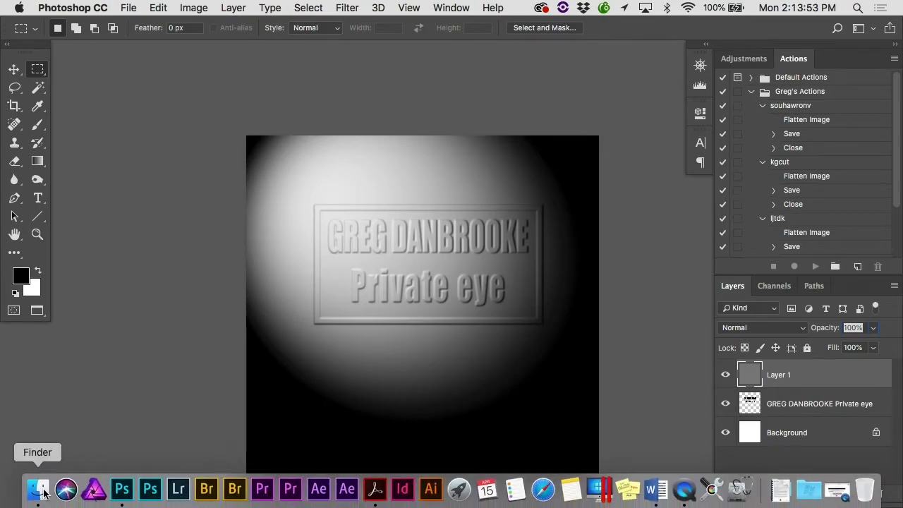
left_click(41, 490)
key("super+n")
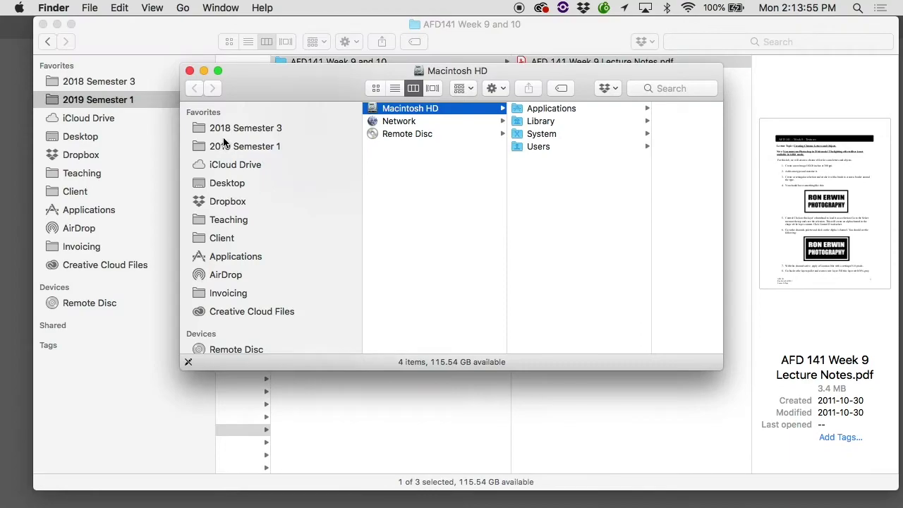
left_click(224, 145)
scroll(445, 275, "down", 5)
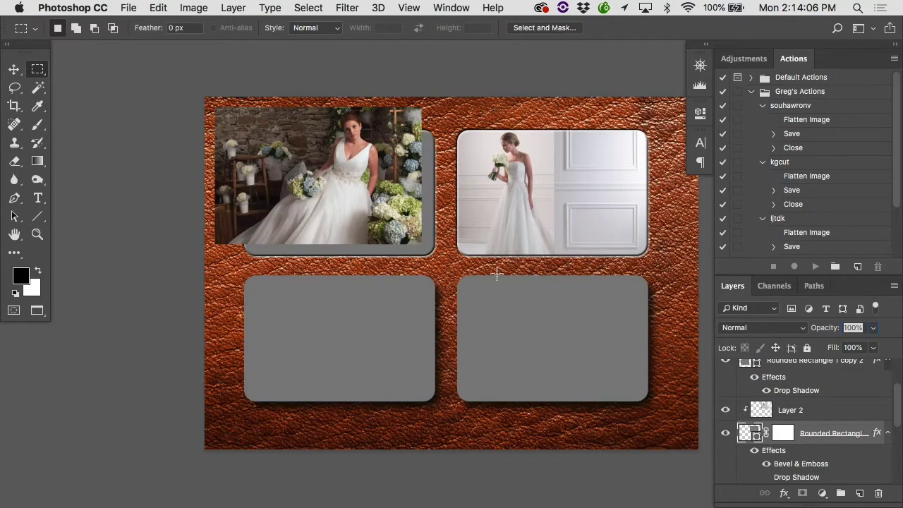
Step: Reposition the bride photo in the collage, toggling its visibility to check placement
key("v")
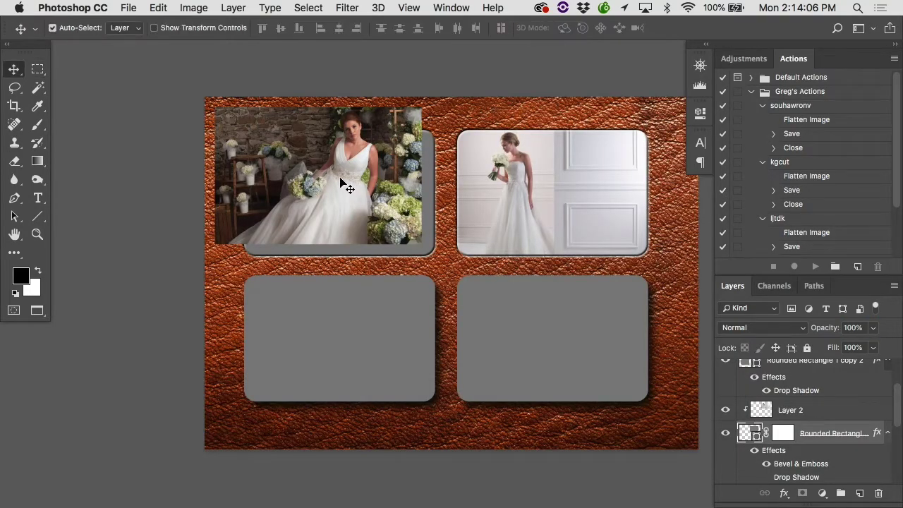
left_click_drag(342, 185, 356, 216)
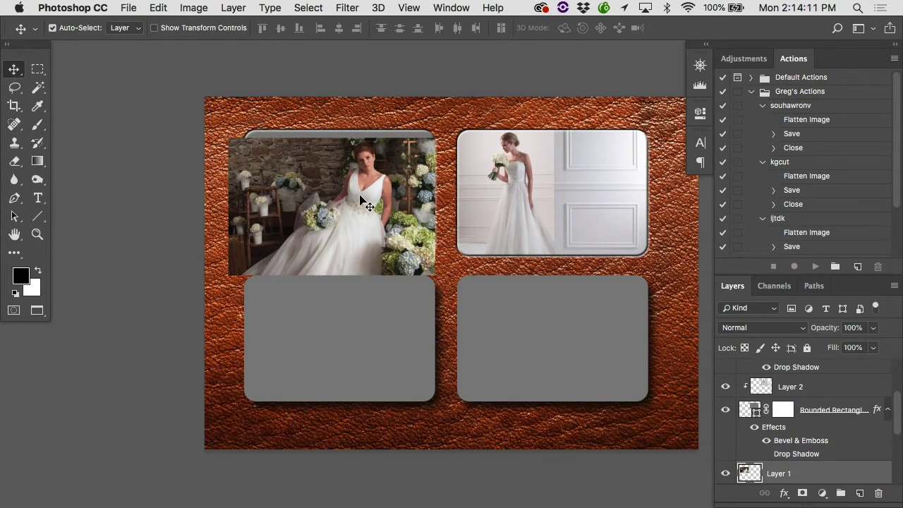
left_click_drag(360, 195, 360, 187)
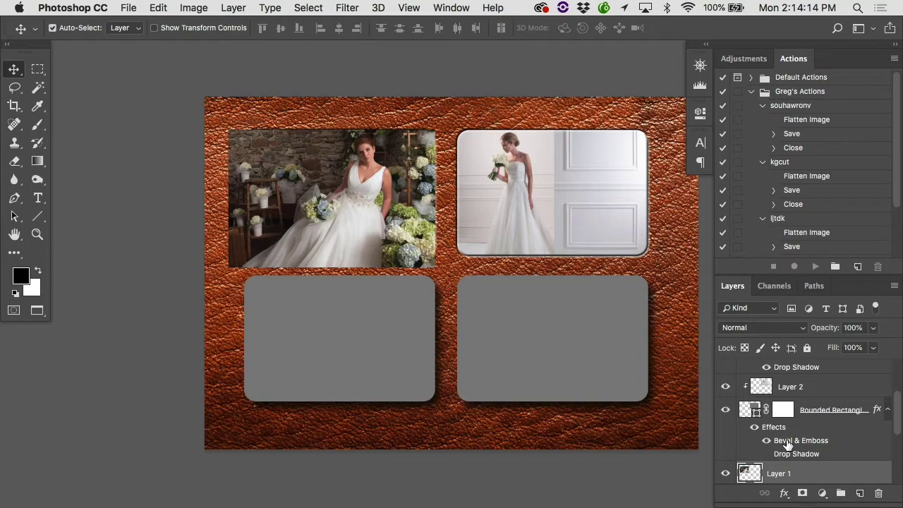
scroll(788, 443, "down", 3)
scroll(788, 443, "down", 2)
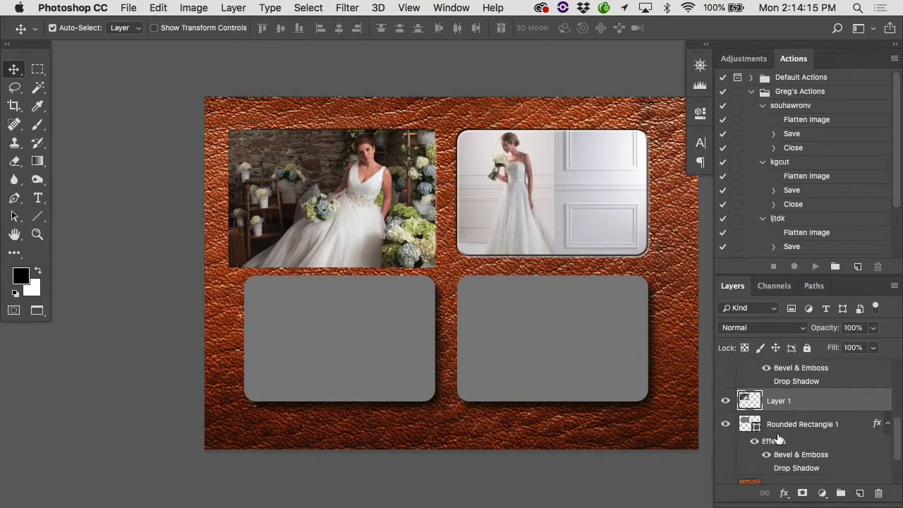
left_click(726, 402)
left_click(726, 401)
left_click(727, 401)
left_click(726, 402)
mouse_move(384, 166)
left_mouse_down()
mouse_move(406, 162)
mouse_move(392, 160)
left_mouse_up()
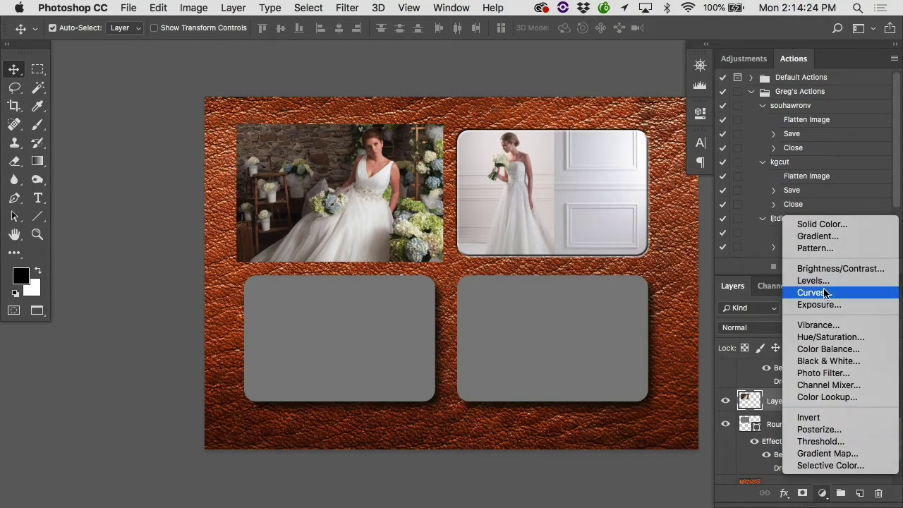
Step: Add a Curves adjustment that darkens the image and clip it to the bride photo layer
left_click(822, 293)
left_click_drag(598, 249, 611, 269)
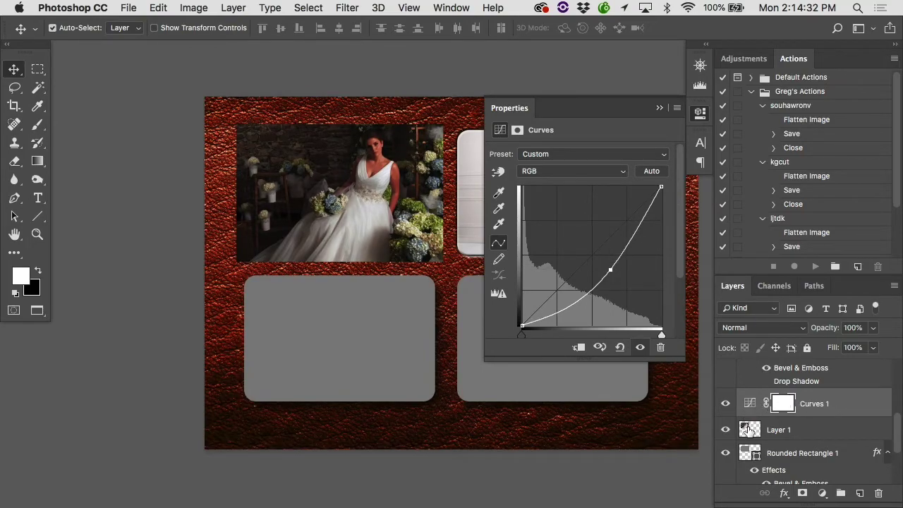
right_click(816, 409)
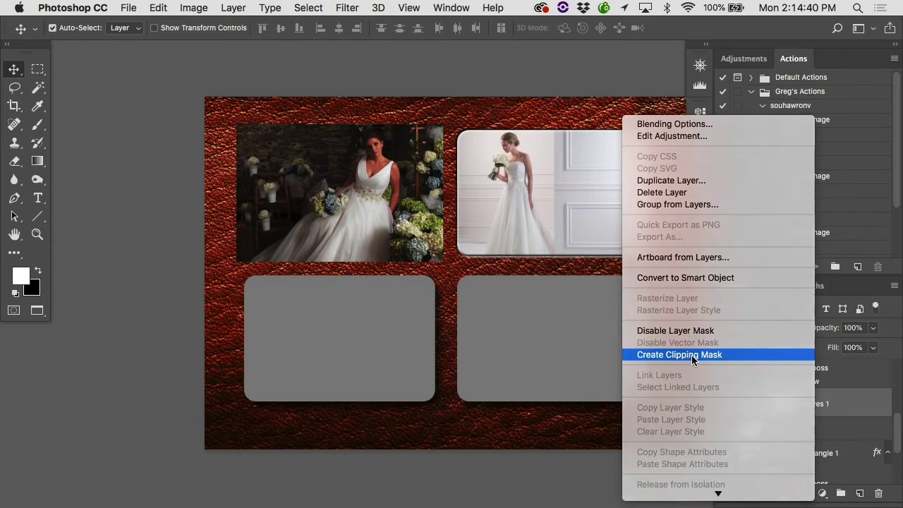
left_click(691, 355)
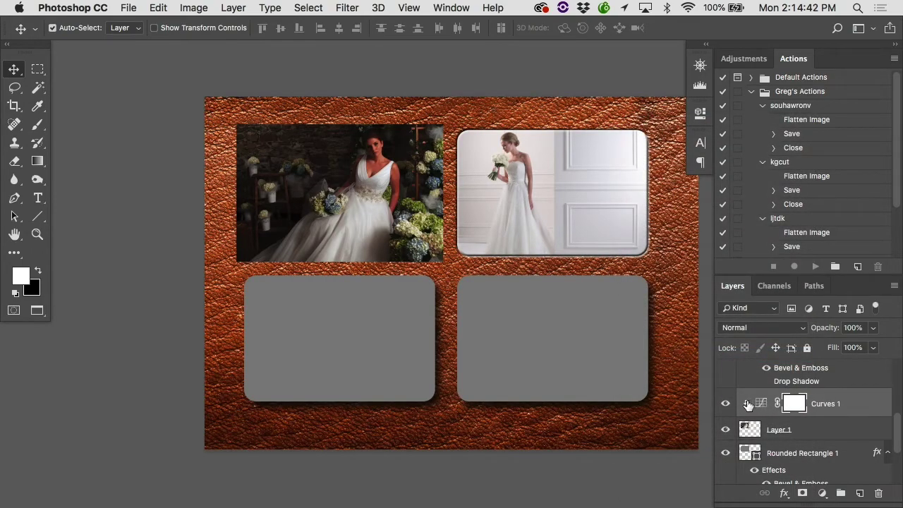
Step: Toggle Curves 1 off and on to compare the darkened bride photo
left_click(725, 403)
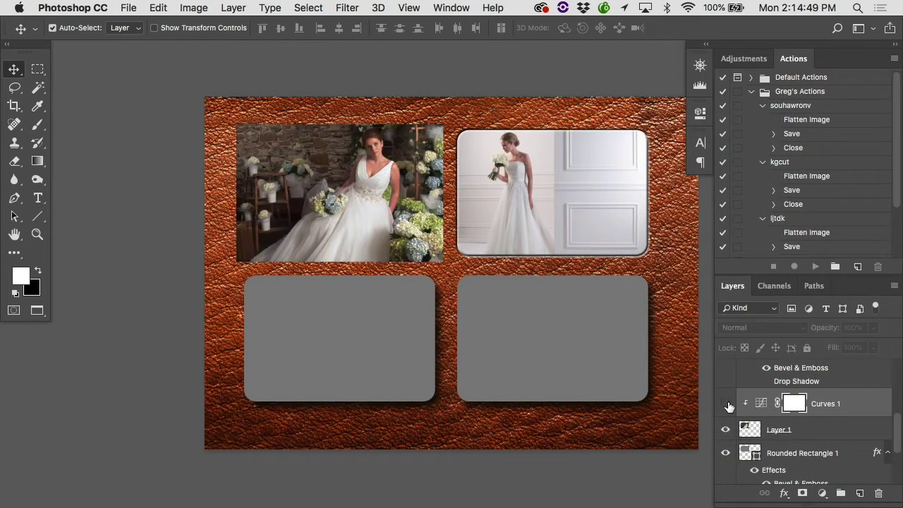
left_click(725, 403)
left_click(725, 403)
left_click(725, 403)
left_click(726, 403)
left_click(725, 403)
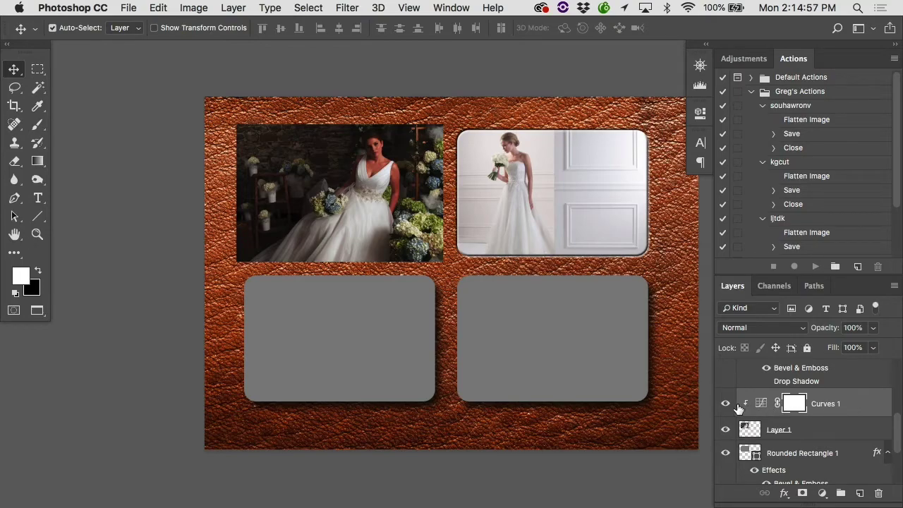
Step: Place the dark bride photo over the top-left rounded rectangle, checking both layers' visibility
scroll(762, 413, "down", 1)
scroll(762, 413, "down", 1)
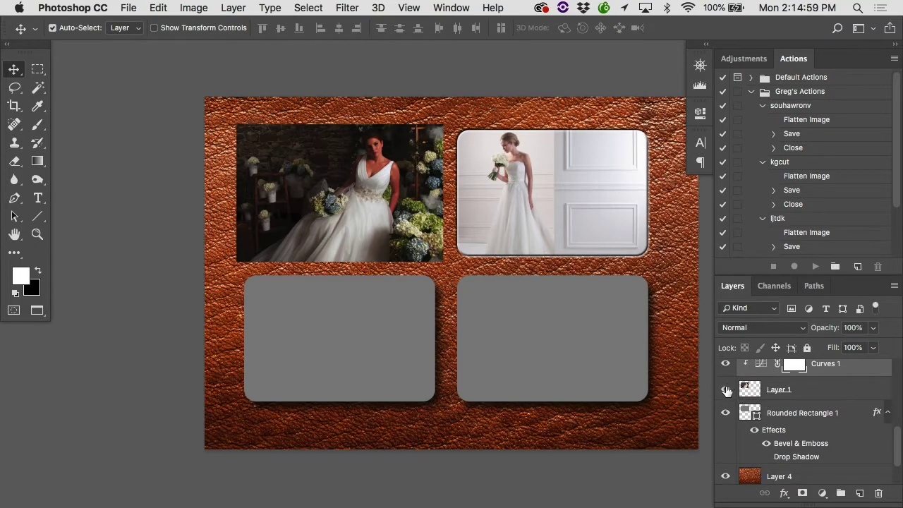
left_click_drag(359, 228, 529, 282)
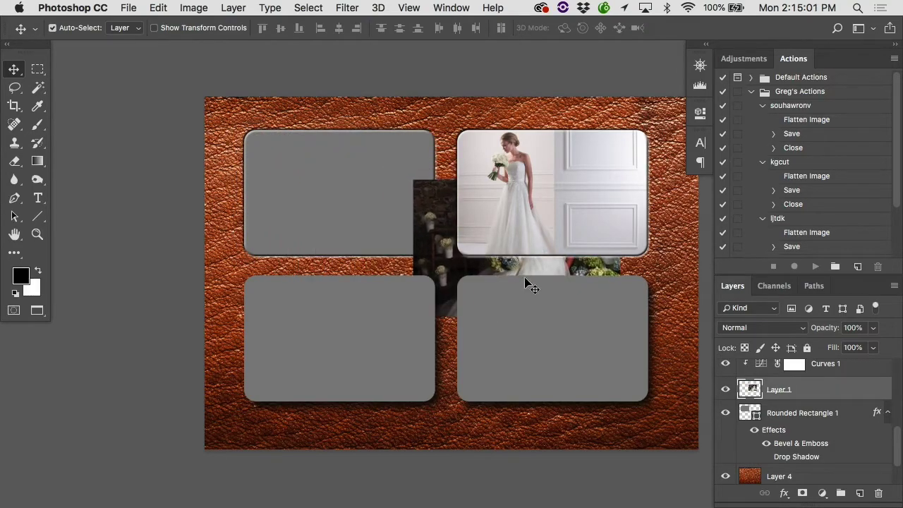
left_click(727, 415)
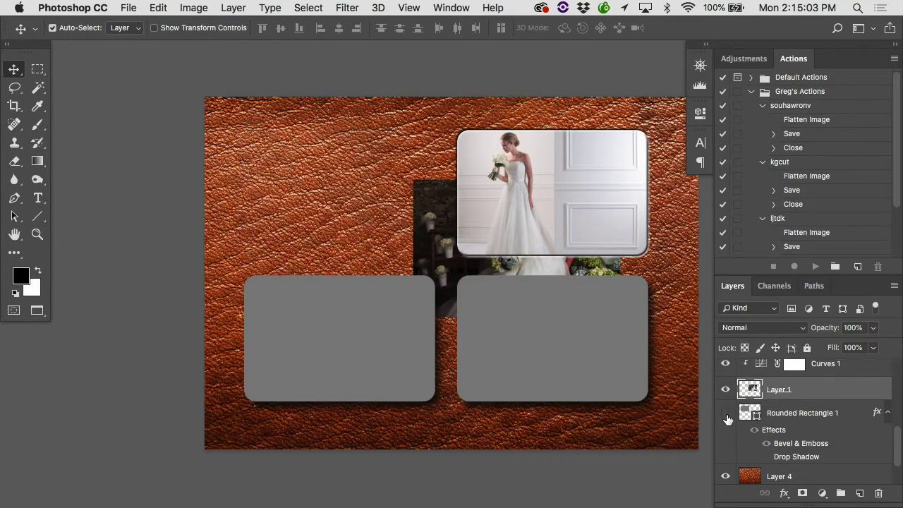
left_click(726, 417)
mouse_move(363, 197)
left_mouse_down()
mouse_move(328, 196)
mouse_move(354, 184)
mouse_move(358, 198)
left_mouse_up()
left_click_drag(446, 226, 258, 163)
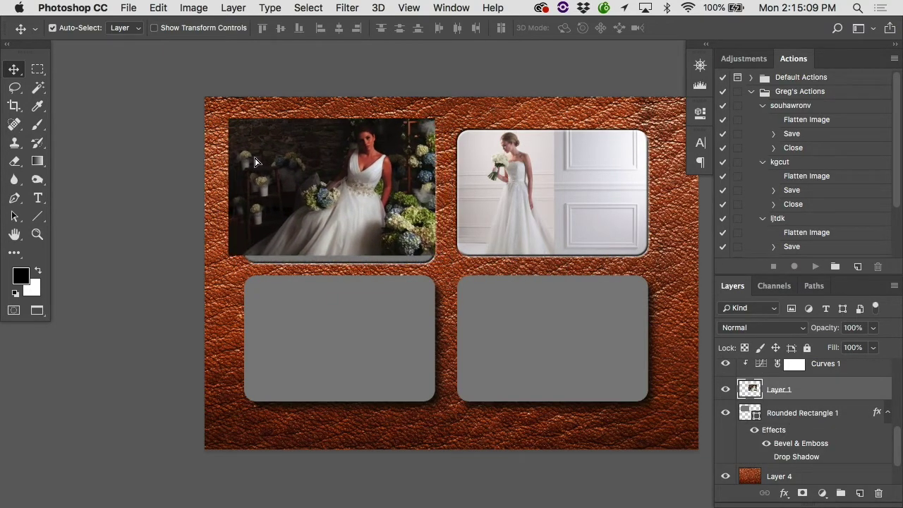
left_click(722, 391)
left_click(722, 391)
left_click(724, 413)
left_click(724, 414)
Step: Clip the photo into the rounded frame, shift it into place, and close the collage unsaved
left_click(772, 396, "alt")
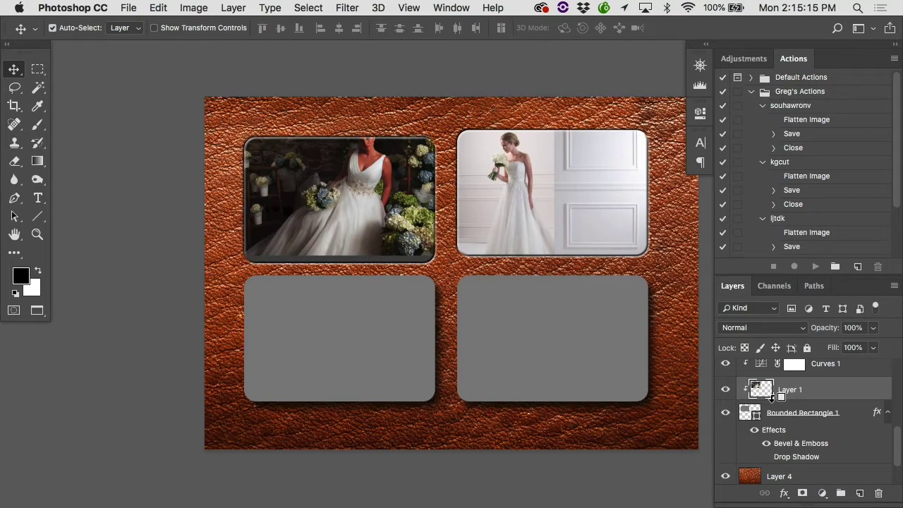
scroll(364, 219, "up", 3)
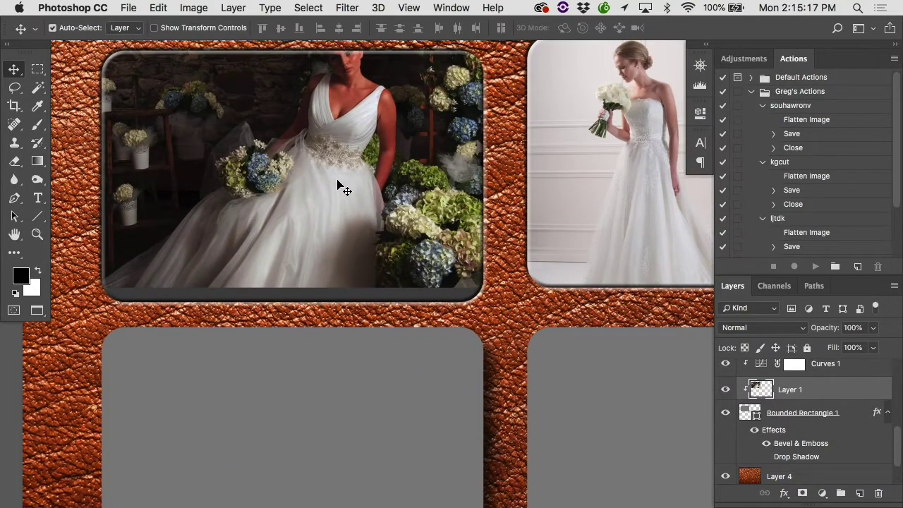
left_click_drag(339, 188, 606, 296)
left_click_drag(792, 397, 792, 389)
left_click_drag(526, 261, 291, 215)
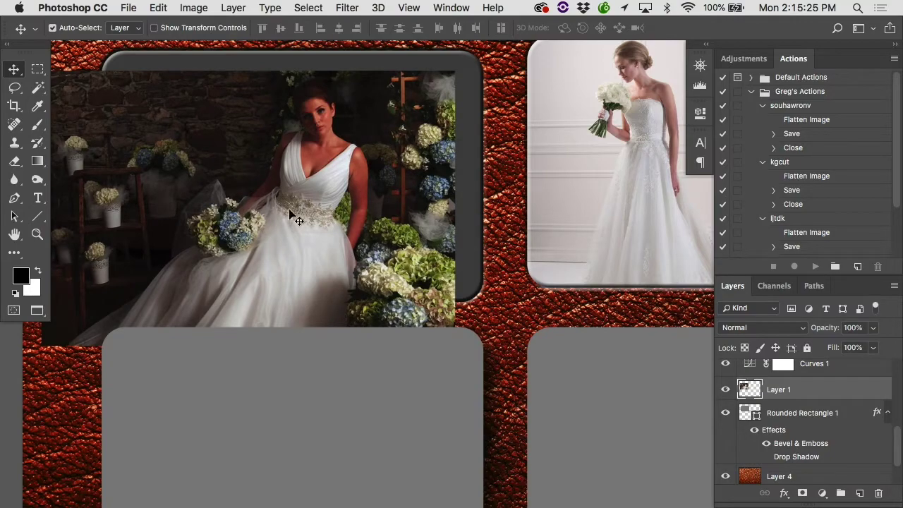
left_click(777, 400, "alt")
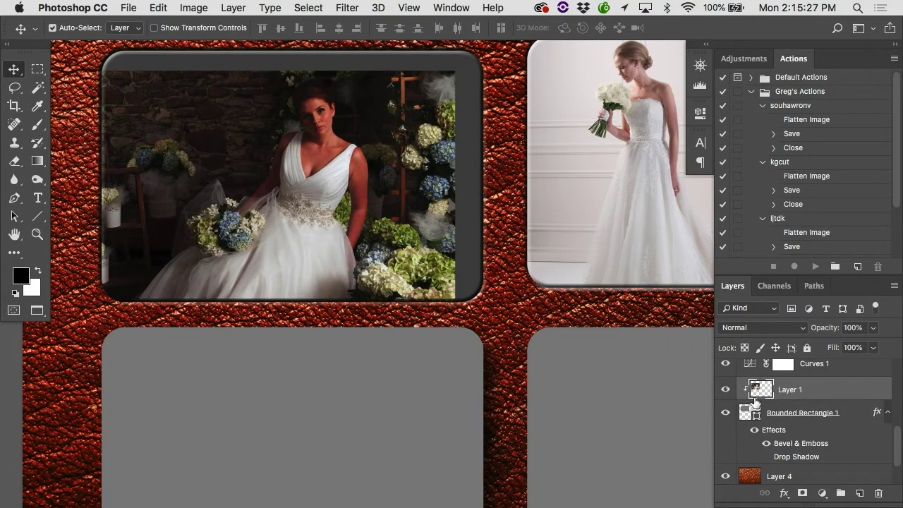
left_click_drag(379, 229, 416, 206)
key("super+w")
left_click(416, 205)
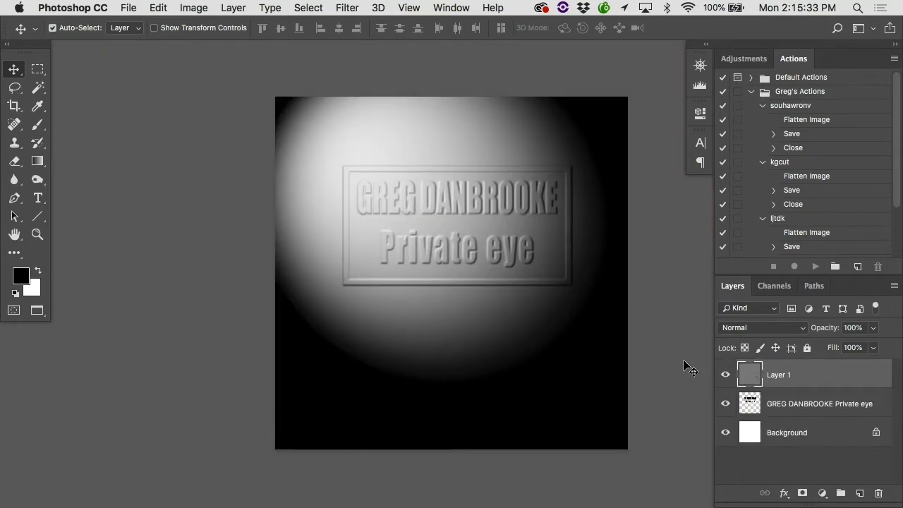
Step: Clip Layer 1's gradient to the plaque text and zoom in to inspect the shaded lettering
left_click(793, 388, "alt")
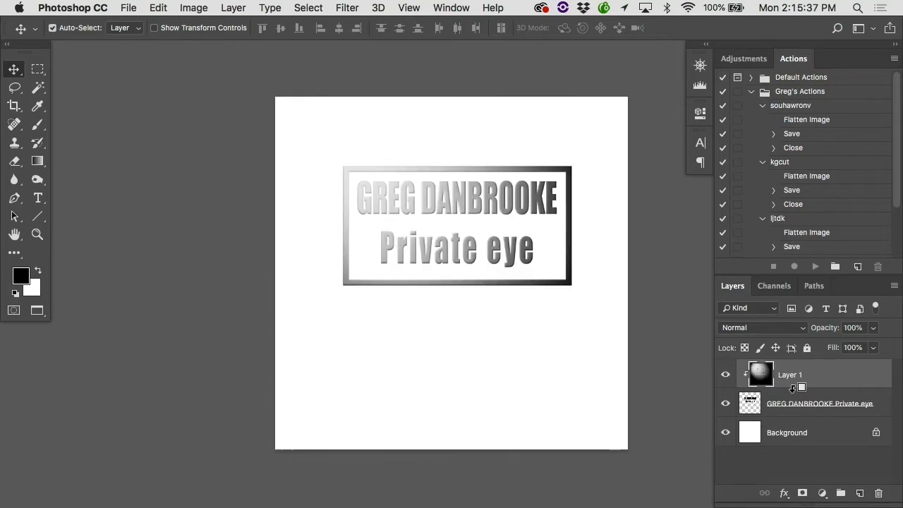
left_click(725, 374)
left_click(384, 242, "super")
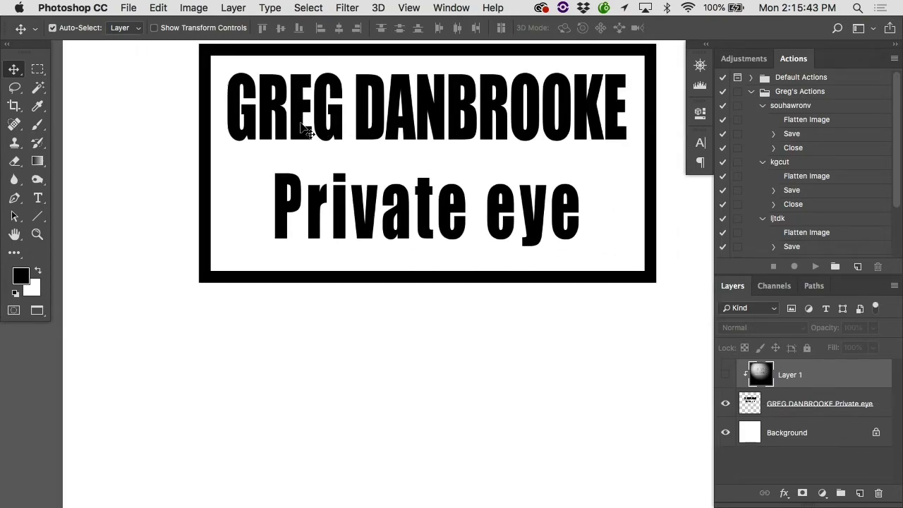
left_click(726, 376)
left_click(773, 385, "alt")
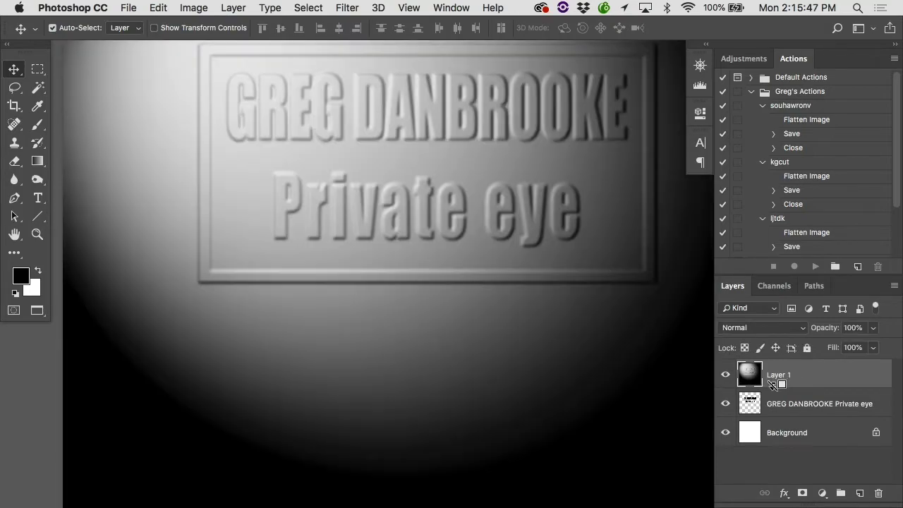
left_click(773, 385, "alt")
left_click(439, 155)
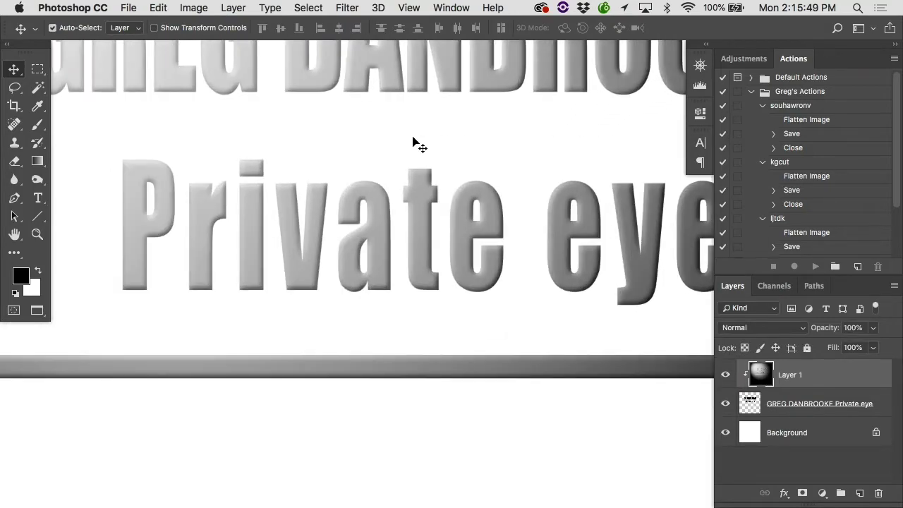
scroll(417, 144, "down", 2)
scroll(417, 143, "up", 3)
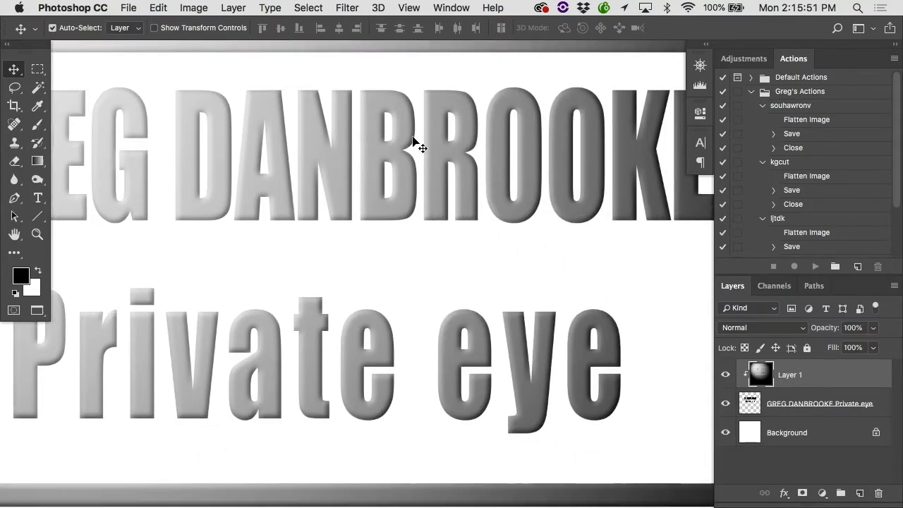
scroll(417, 143, "down", 4)
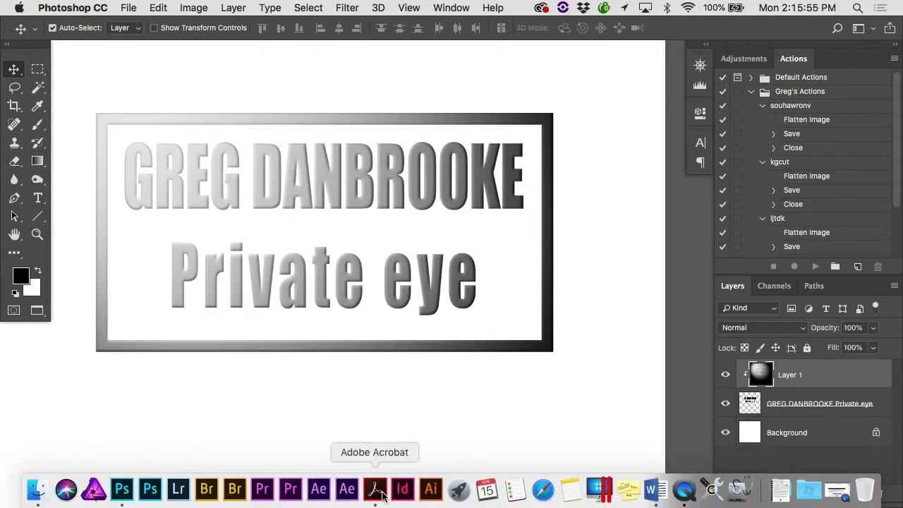
left_click(375, 494)
Step: Scroll the lecture notes to the chrome plaque example and its save steps
scroll(451, 291, "down", 10)
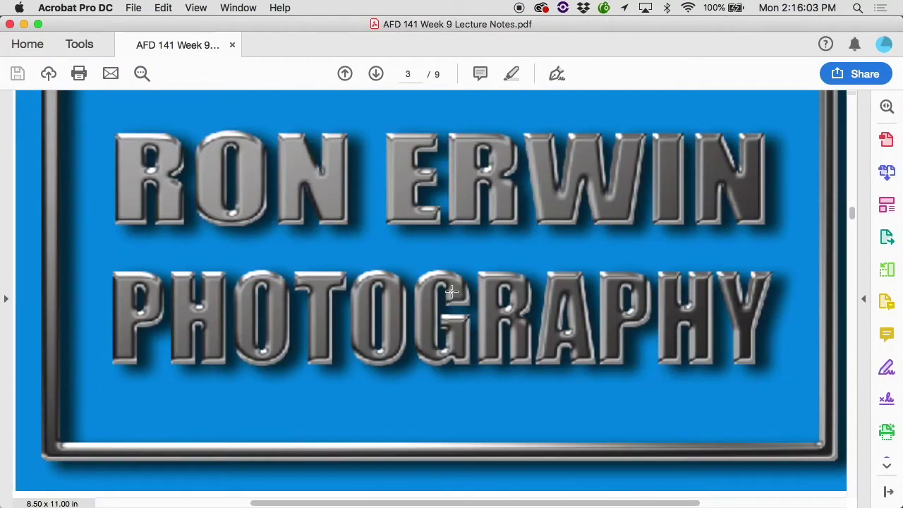
scroll(452, 291, "down", 6)
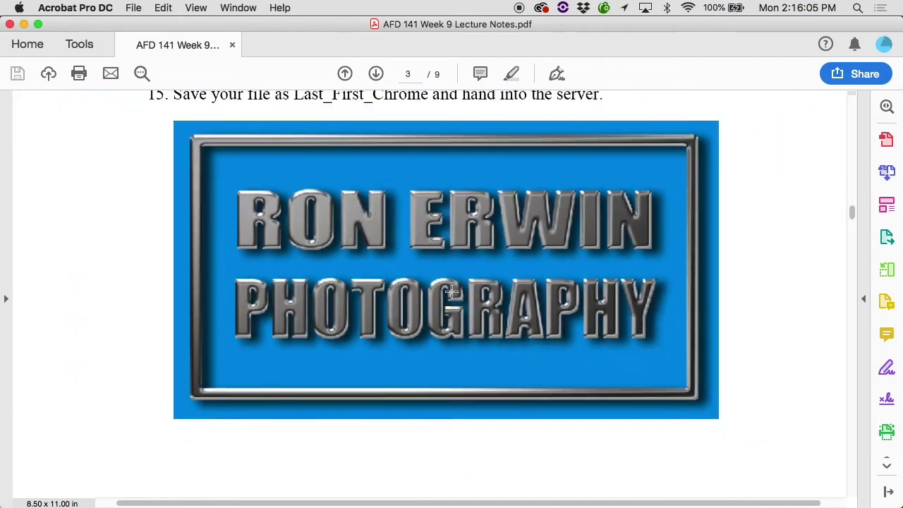
scroll(452, 291, "up", 6)
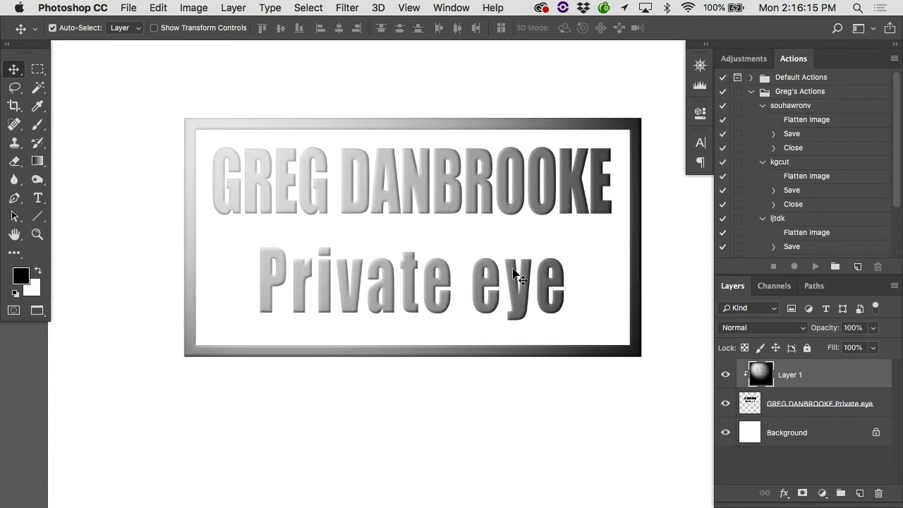
Step: Open Curves on the gradient layer and pull a midtone point to input 139, output 64
left_click(196, 8)
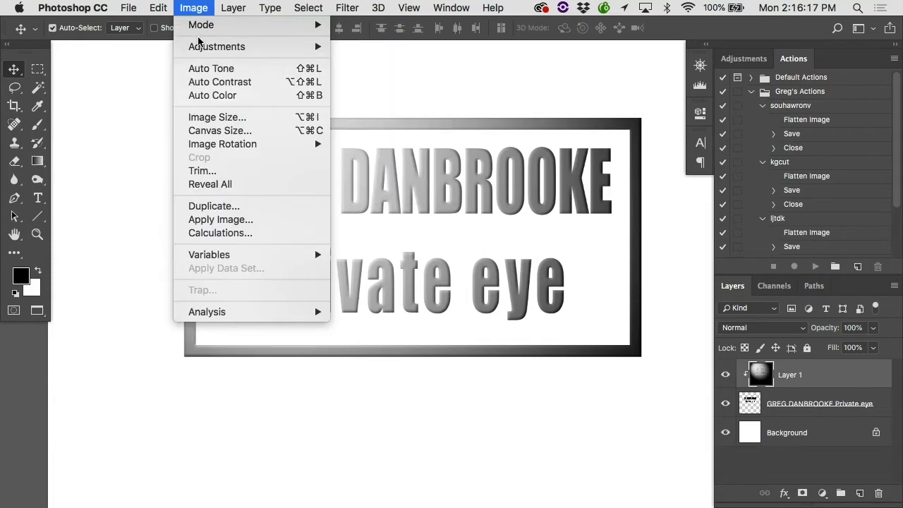
mouse_move(200, 50)
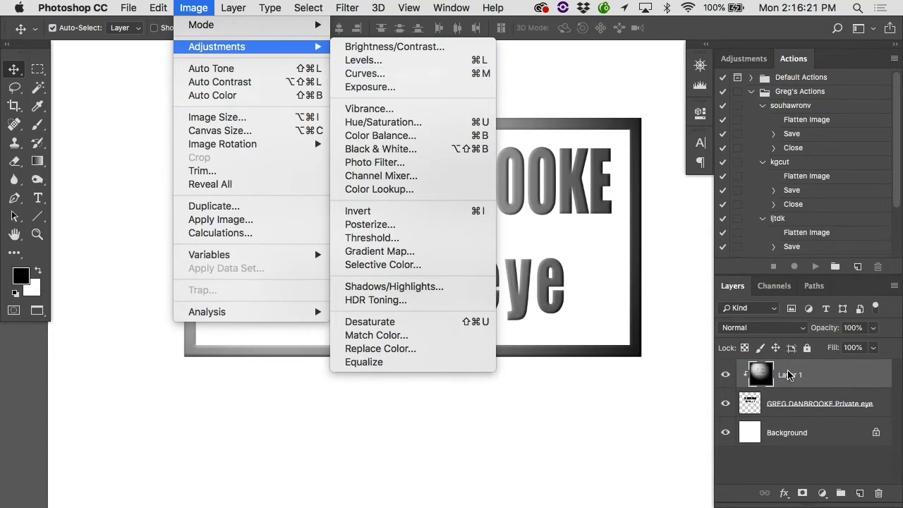
left_click(454, 75)
left_click_drag(386, 69, 547, 70)
scroll(237, 165, "right", 5)
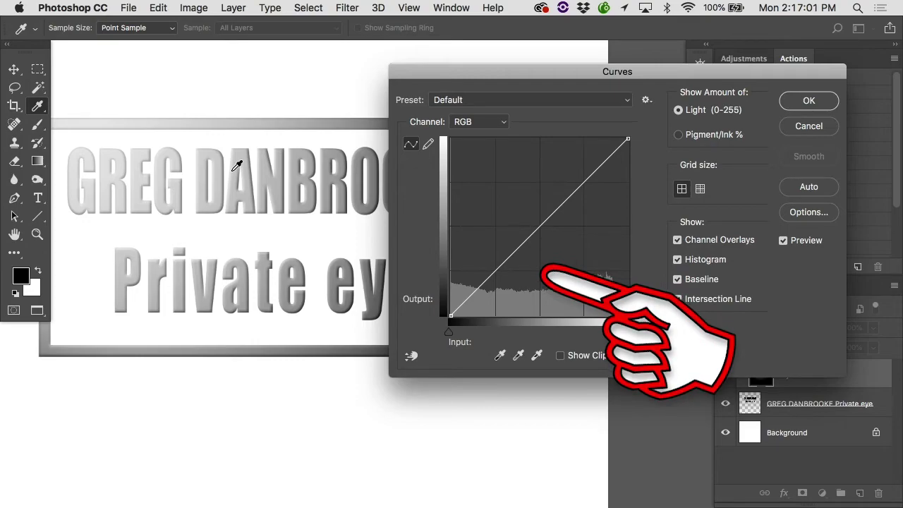
left_click_drag(541, 215, 550, 275)
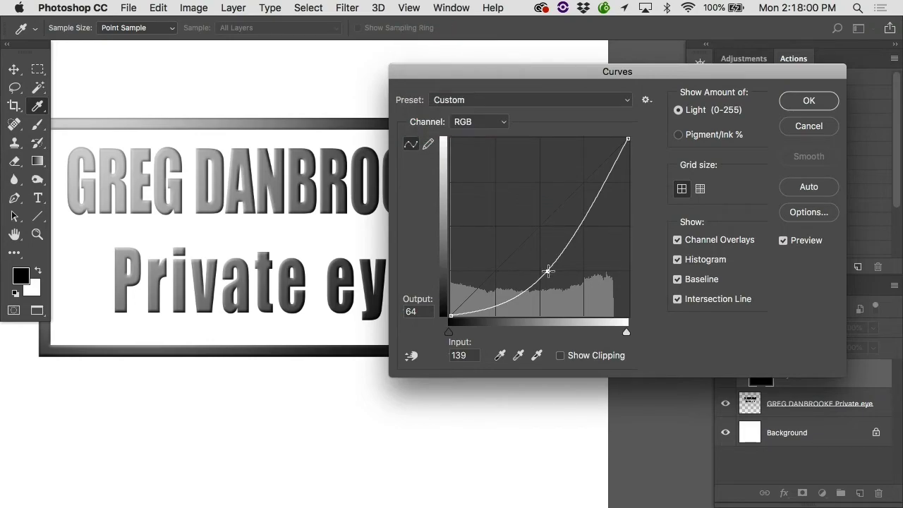
Step: Shape the curve into alternating peaks and dips, first peak at output 185, and apply it
left_click_drag(548, 271, 497, 192)
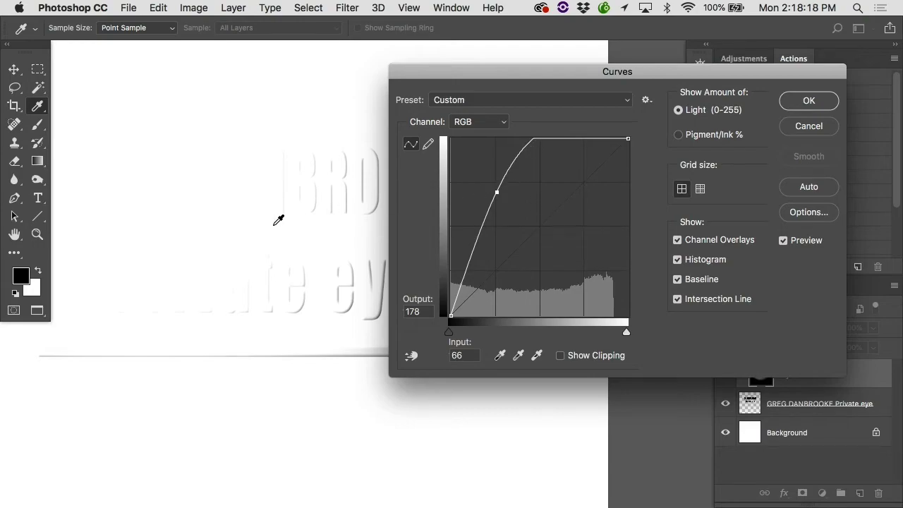
left_click_drag(450, 78, 506, 79)
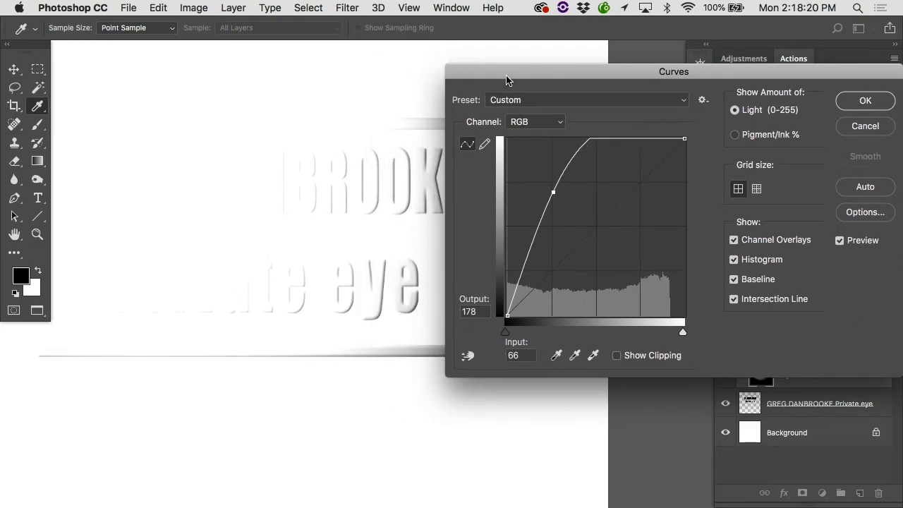
left_click(621, 142)
left_click_drag(621, 142, 625, 286)
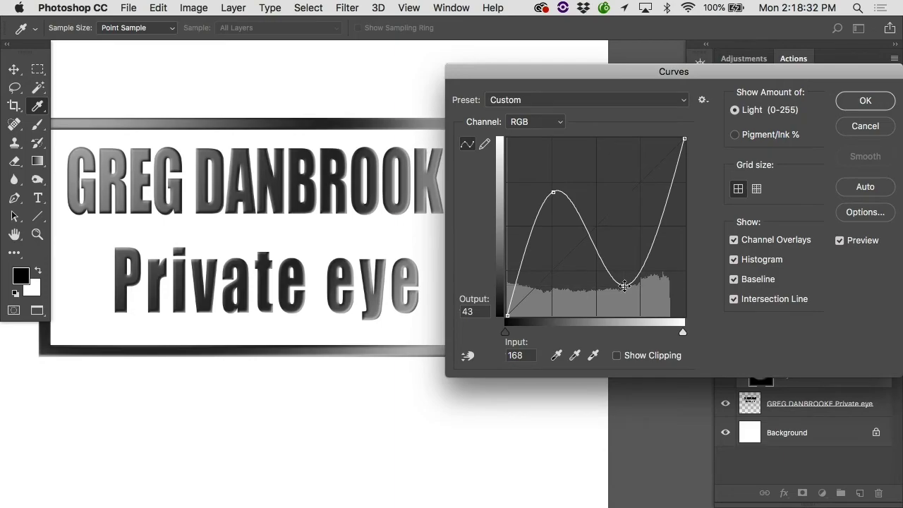
left_click_drag(553, 193, 561, 246)
left_click_drag(525, 189, 522, 176)
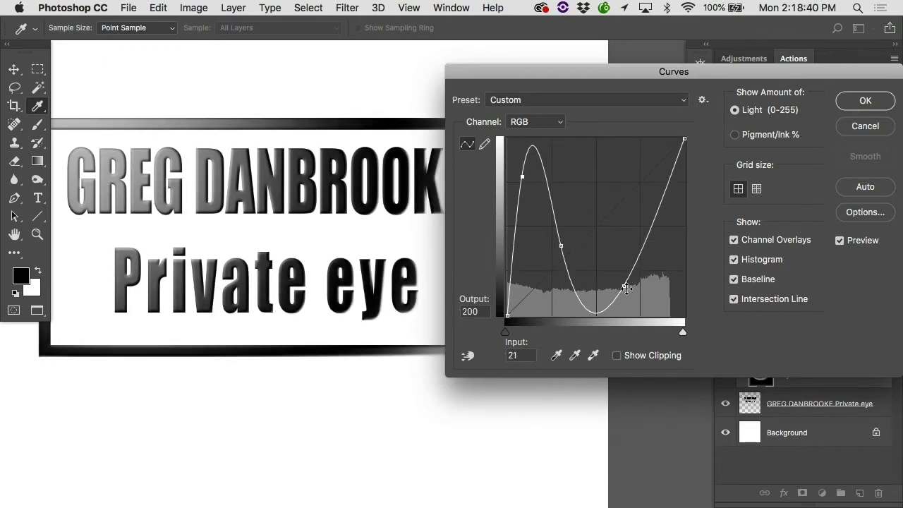
left_click_drag(626, 288, 594, 302)
left_click_drag(640, 269, 606, 202)
left_click_drag(638, 147, 658, 292)
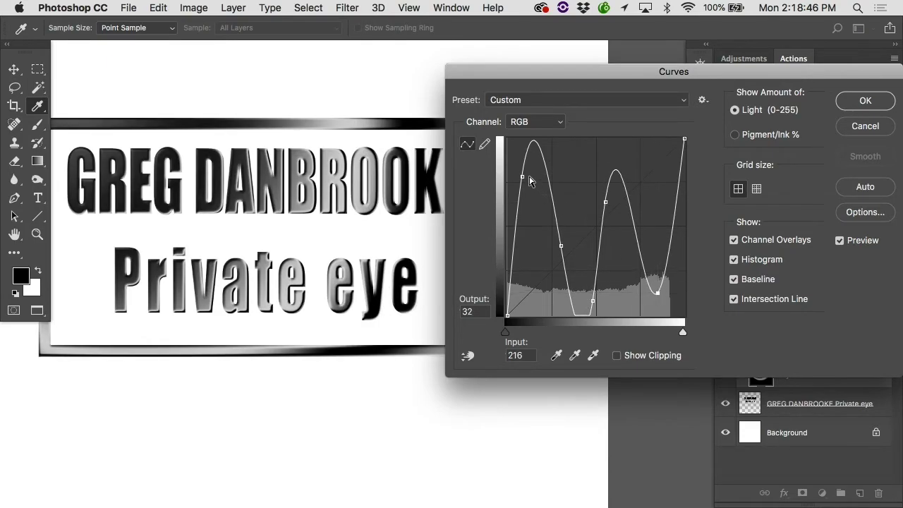
left_click_drag(522, 177, 522, 187)
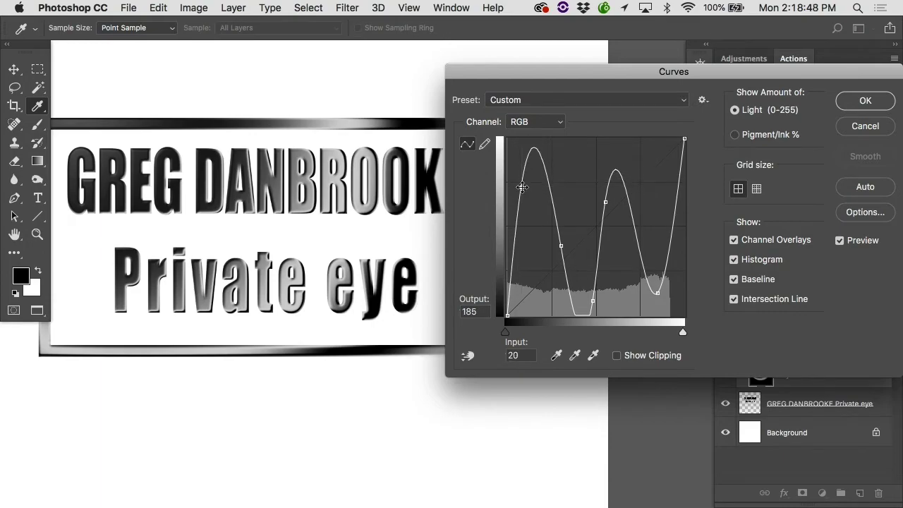
left_click_drag(695, 71, 665, 146)
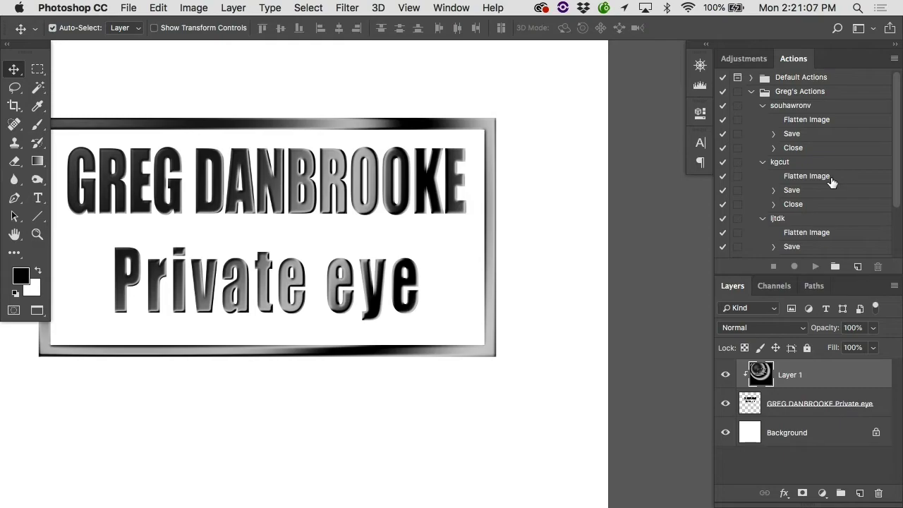
Step: Release Layer 1 from the text clipping mask, zoom out, and undo back to the plain gradient
right_click(792, 383)
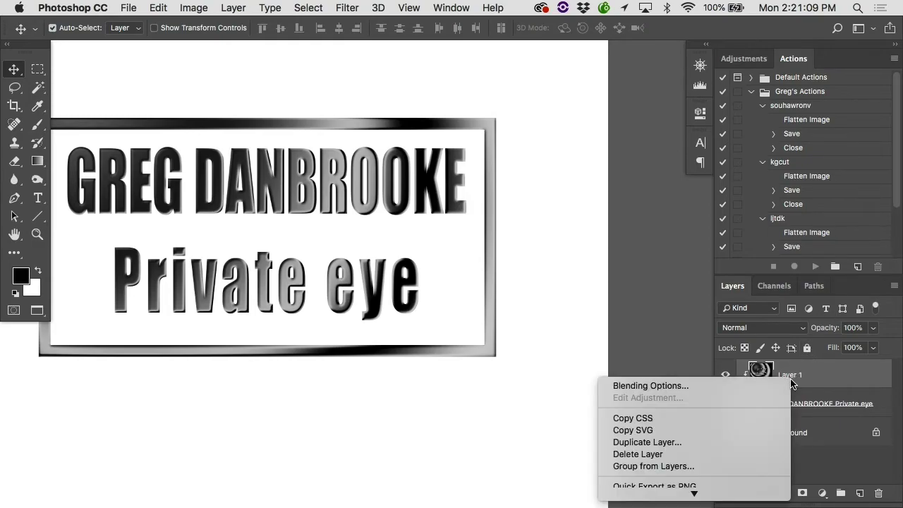
mouse_move(726, 499)
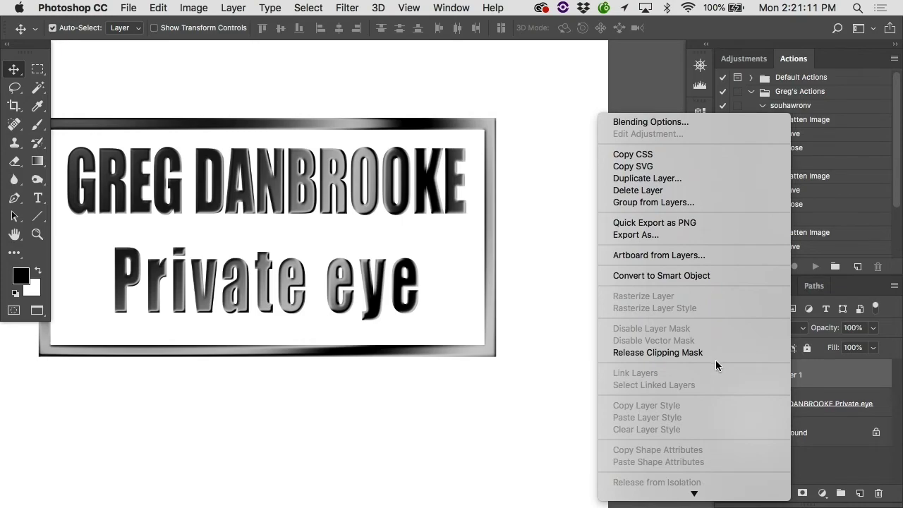
left_click(719, 352)
scroll(429, 353, "left", 5)
scroll(429, 353, "up", 2)
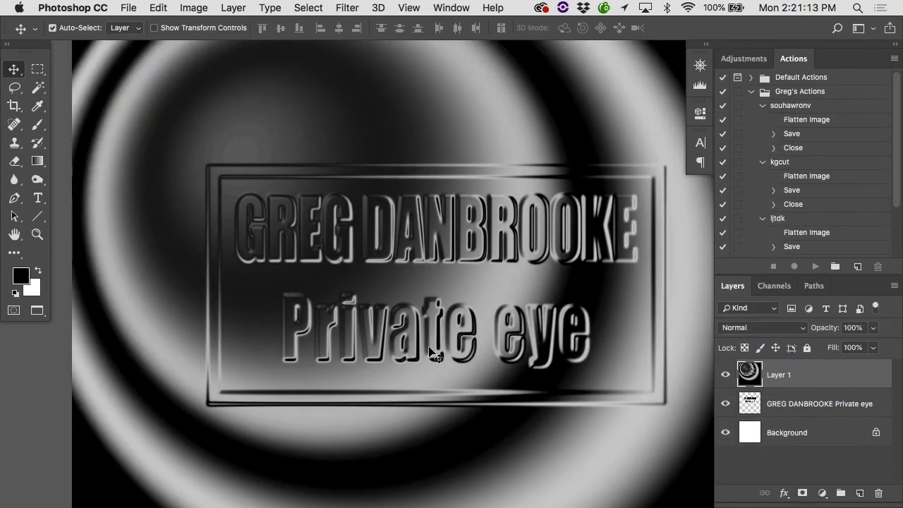
key("super+minus")
key("super+minus")
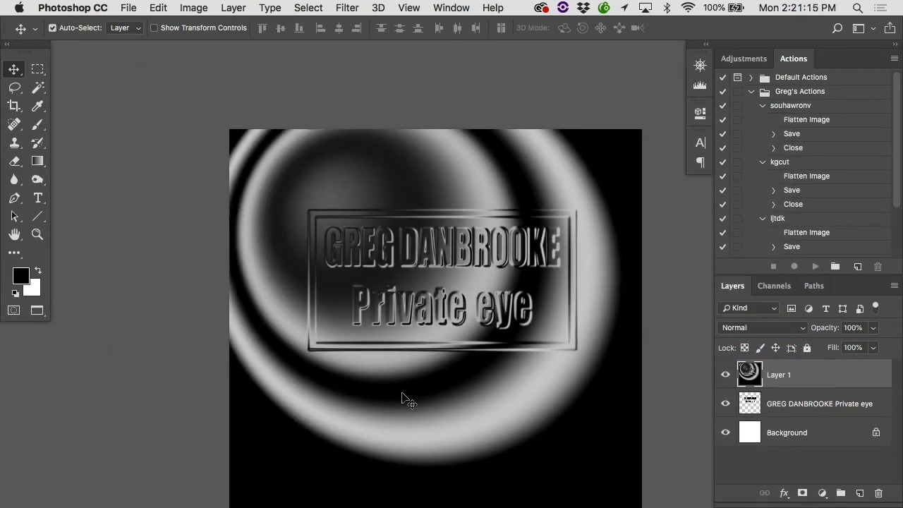
key("super+z")
key("super+z")
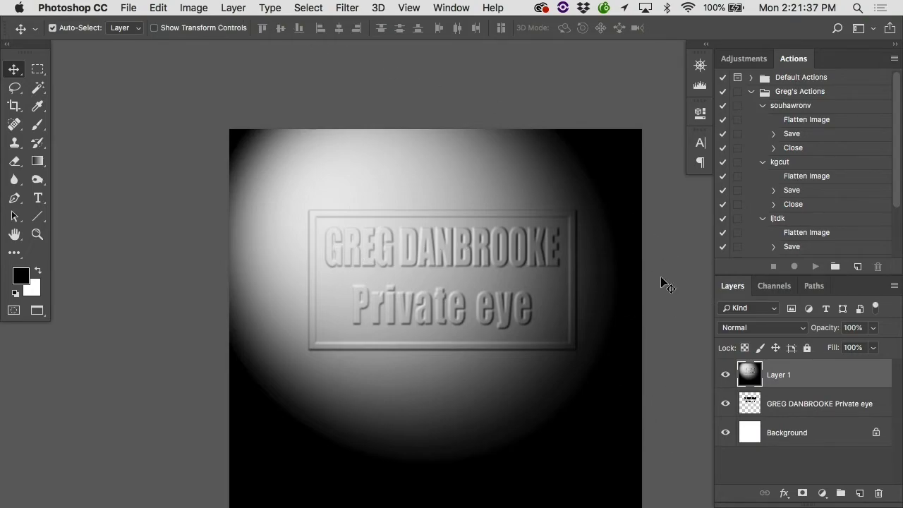
left_click(194, 8)
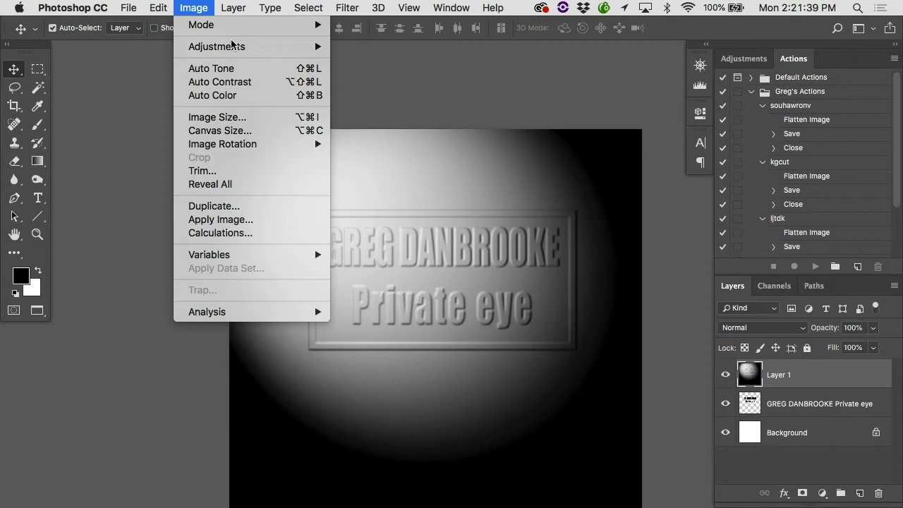
Step: Open Curves and build a first bright peak and dark dip on the curve
mouse_move(230, 46)
left_click(391, 75)
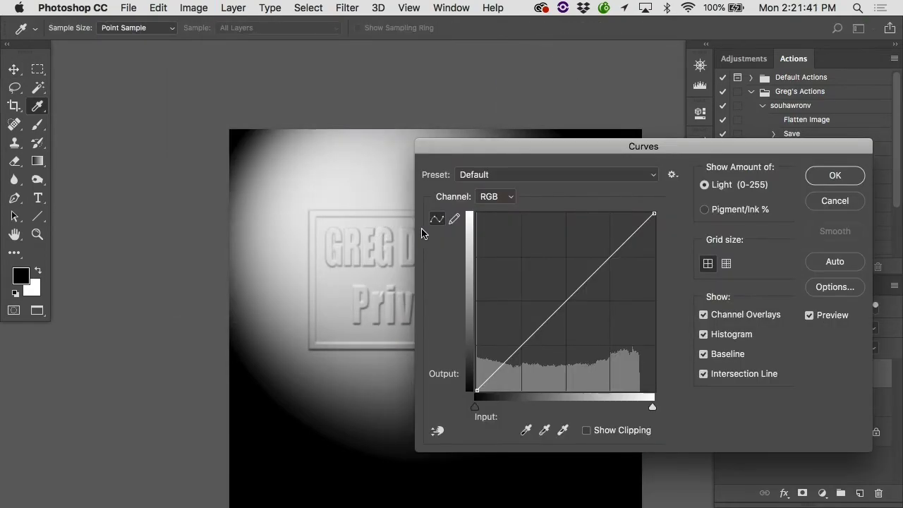
scroll(331, 229, "right", 5)
left_click(514, 345)
left_click_drag(514, 345, 499, 292)
left_click_drag(522, 233, 532, 342)
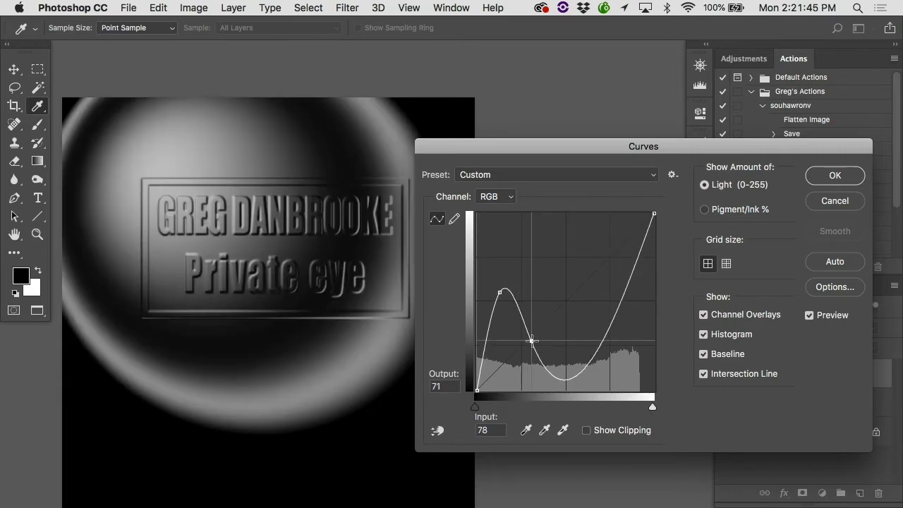
left_click_drag(500, 292, 501, 248)
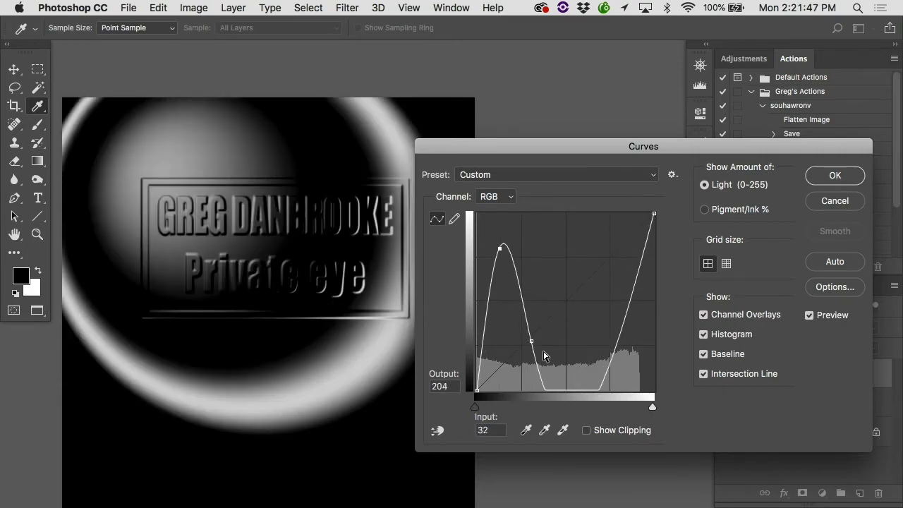
Step: Add further peaks and dips, with outputs 37 and 211, for banded chrome rings
left_click_drag(610, 348, 573, 273)
left_click_drag(614, 240, 619, 354)
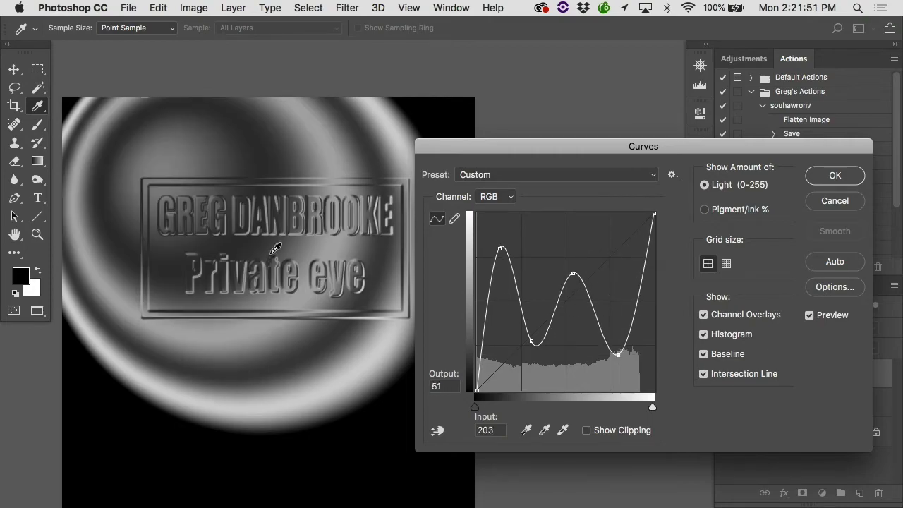
left_click_drag(508, 146, 588, 139)
left_click_drag(613, 336, 614, 360)
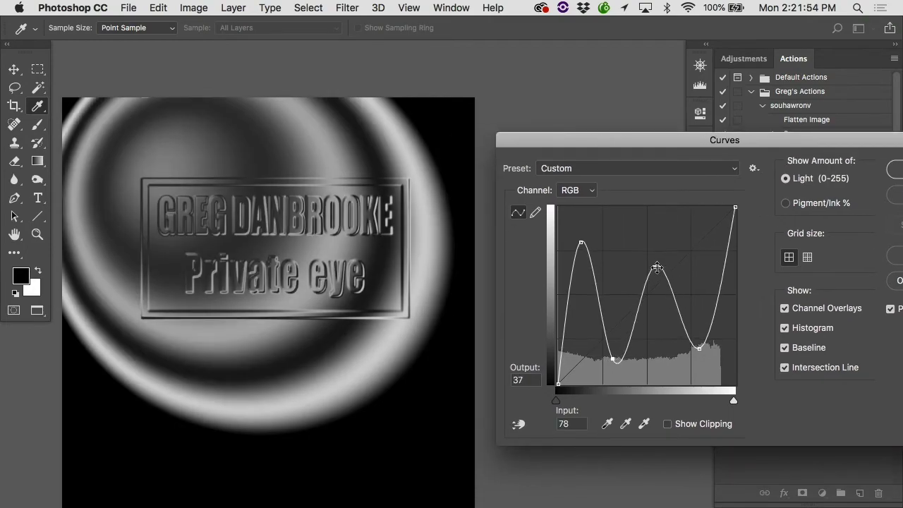
left_click_drag(655, 266, 647, 234)
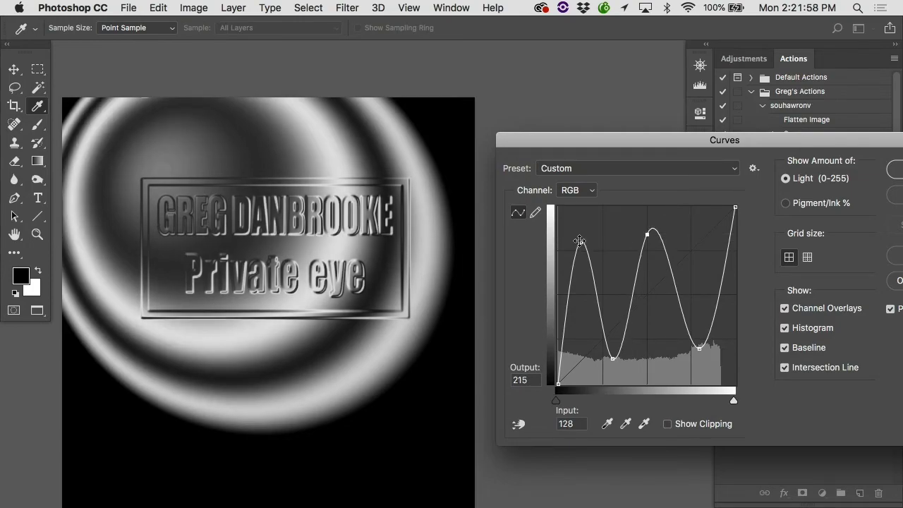
left_click_drag(581, 243, 579, 236)
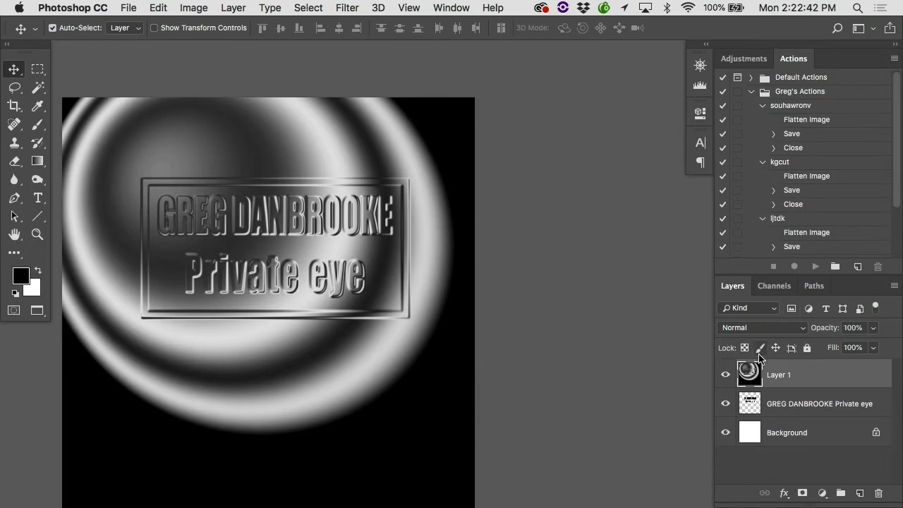
Step: Compare the ring pattern on and off, then clip Layer 1 into the text layer
left_click(727, 377)
left_click(726, 376)
left_click(727, 376)
left_click(726, 376)
right_click(779, 381)
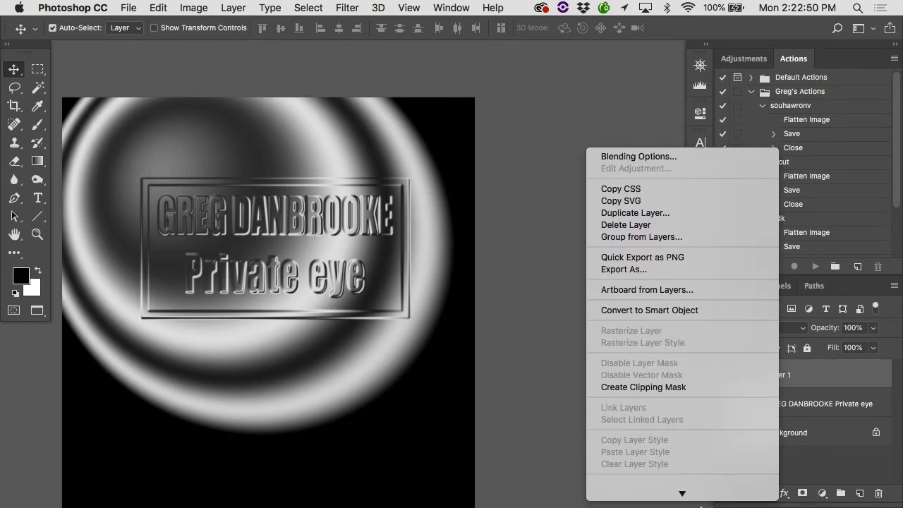
left_click(677, 365)
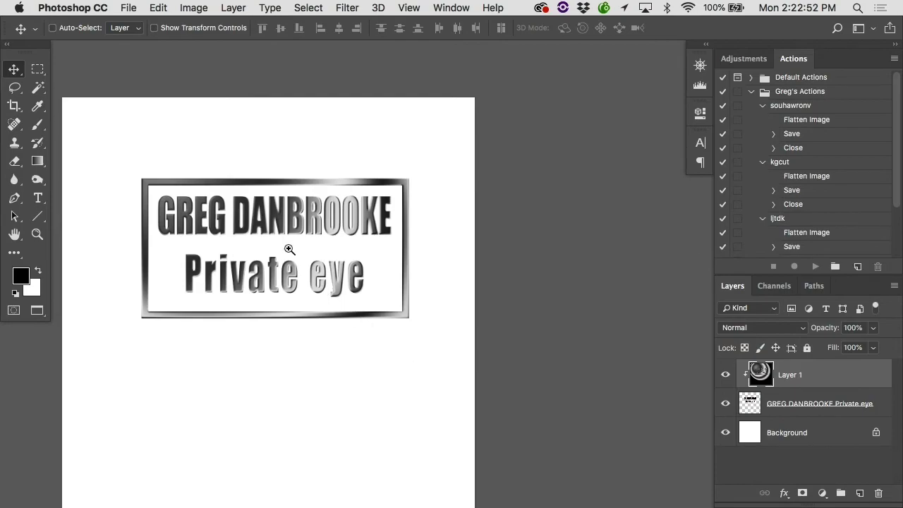
Step: Zoom in, recheck the clipped chrome, and shift the pattern within the lettering
left_click(289, 247, "super")
left_click(726, 374)
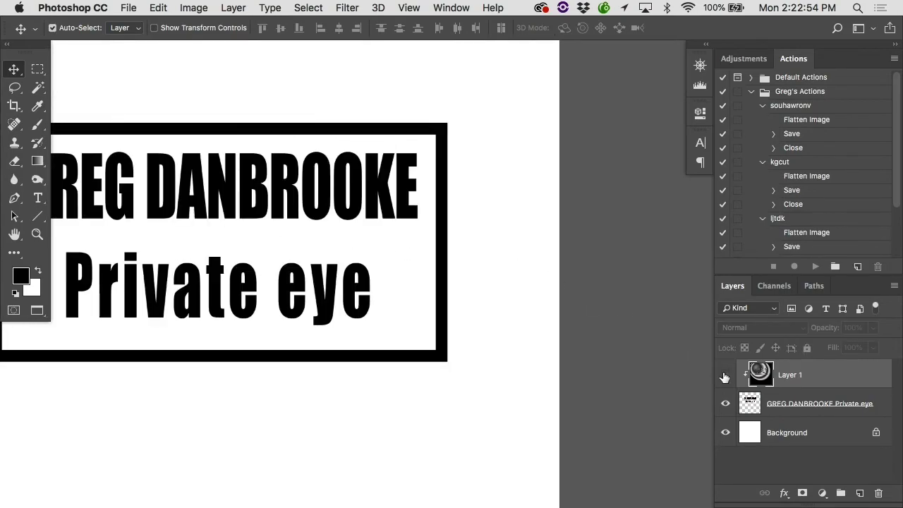
left_click(726, 374)
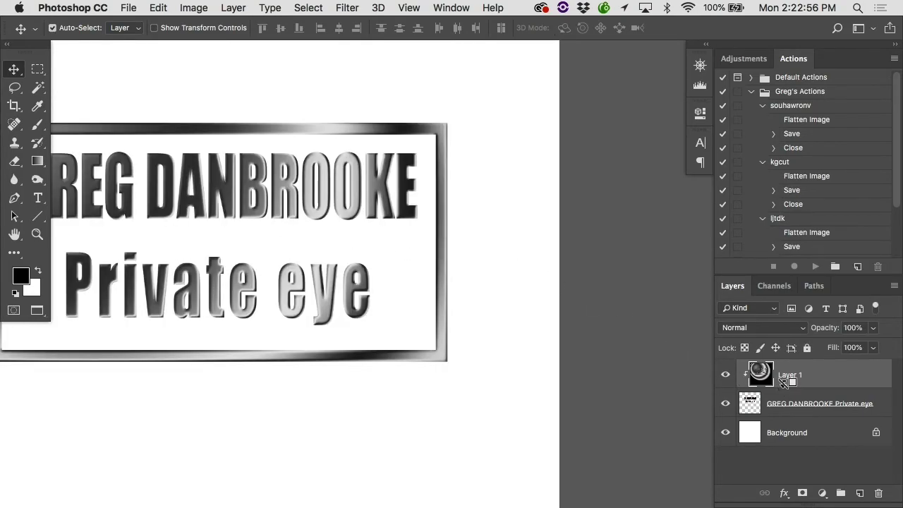
left_click(781, 380, "alt")
left_click(782, 380, "alt")
left_click_drag(154, 164, 189, 169)
scroll(190, 170, "left", 5)
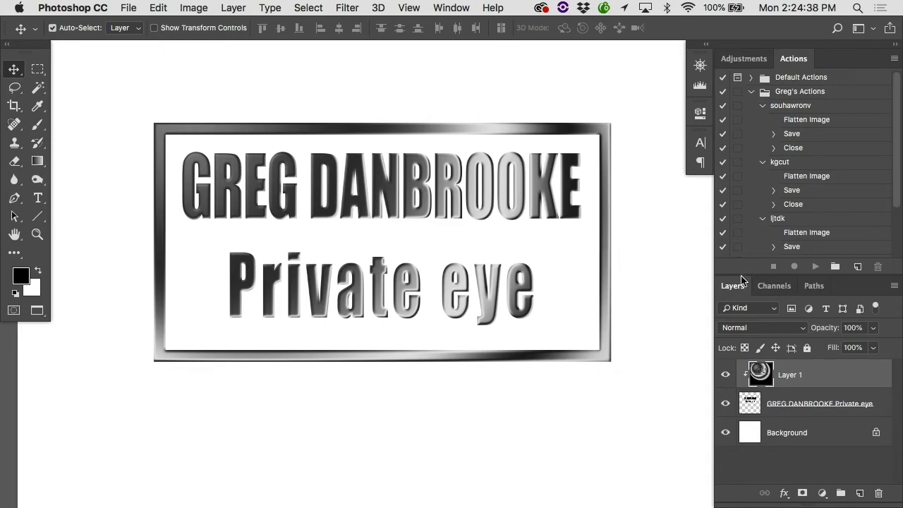
Step: Add a new layer and try moving it up and down the layer stack
left_click(860, 494)
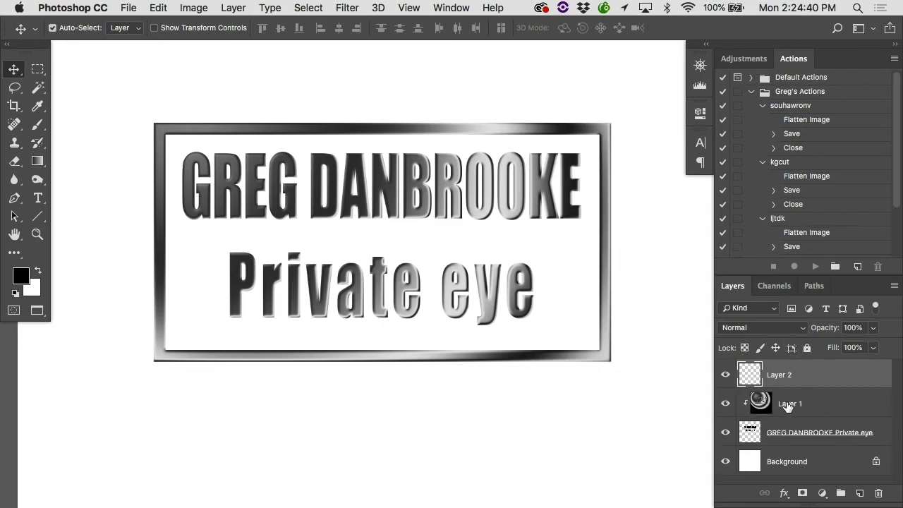
left_click_drag(792, 377, 798, 446)
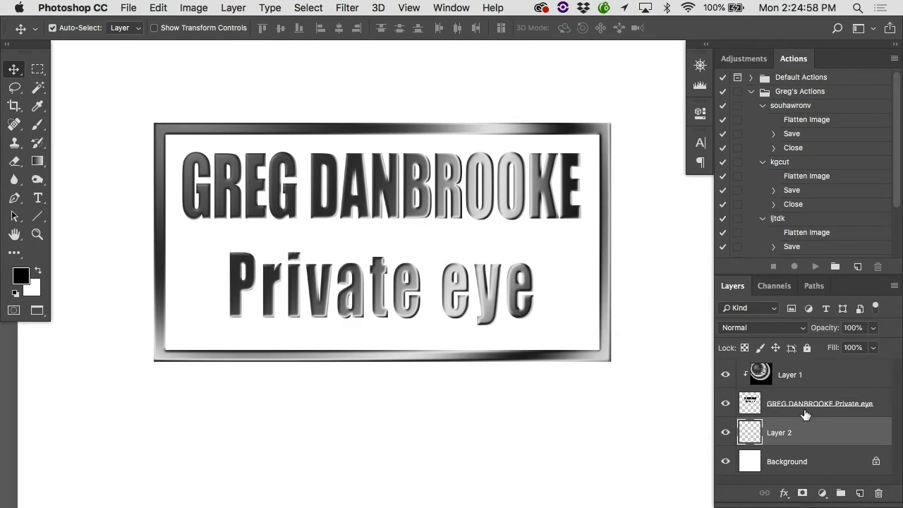
key("super+shift+bracketright")
key("super+shift+bracketleft")
key("super+shift+bracketright")
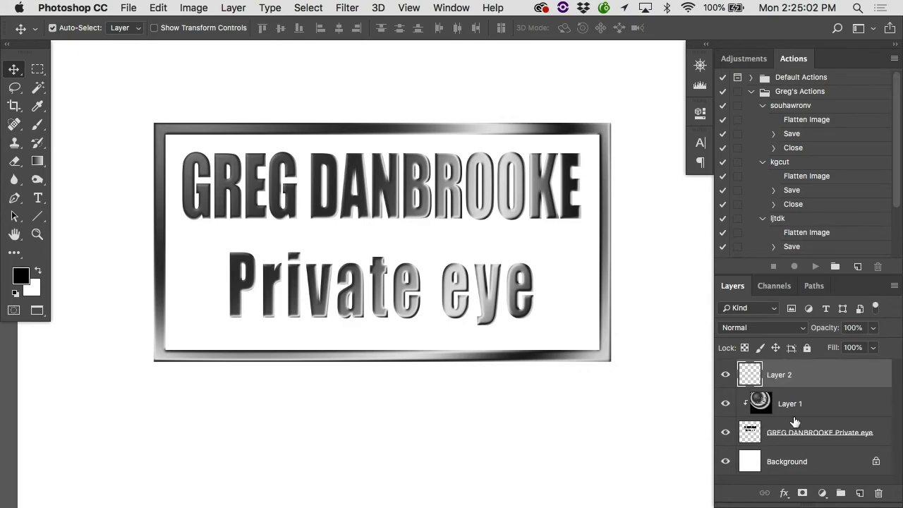
Step: Delete the misplaced Layer 2 and add a new empty layer above Background
left_click(790, 459)
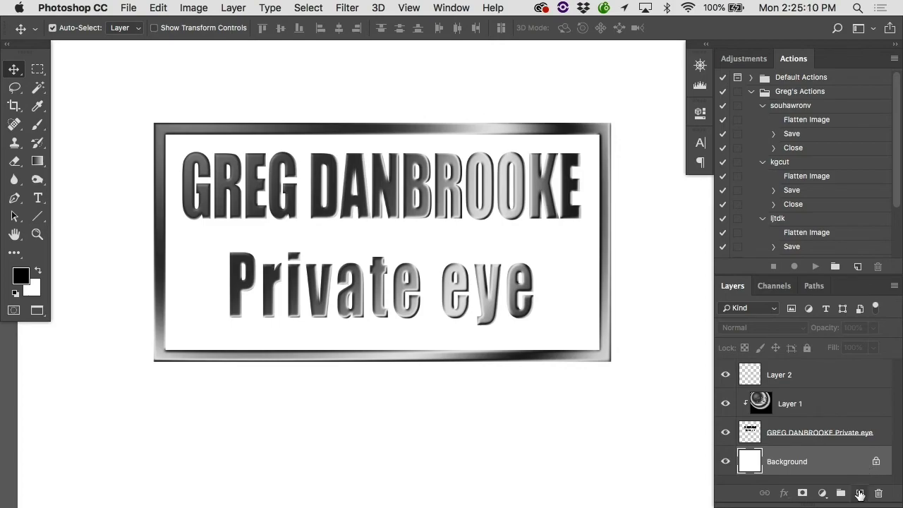
left_click_drag(759, 381, 880, 495)
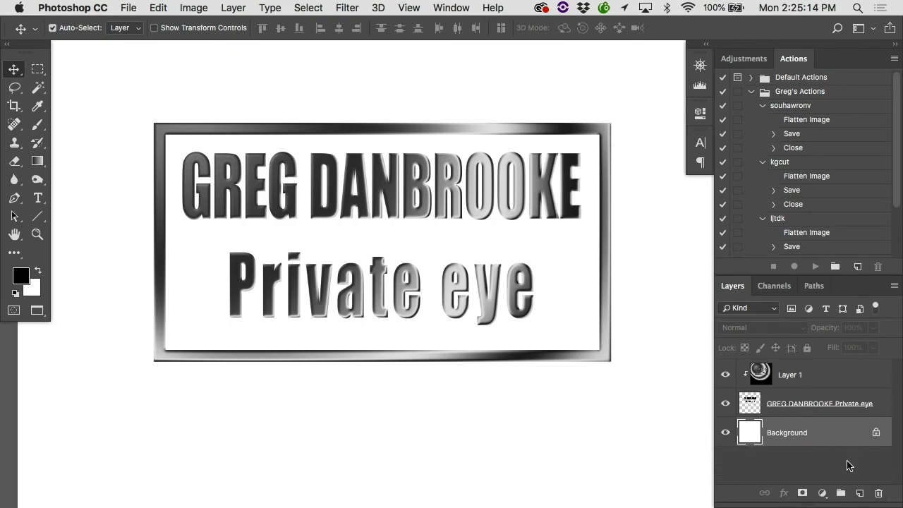
left_click(861, 491)
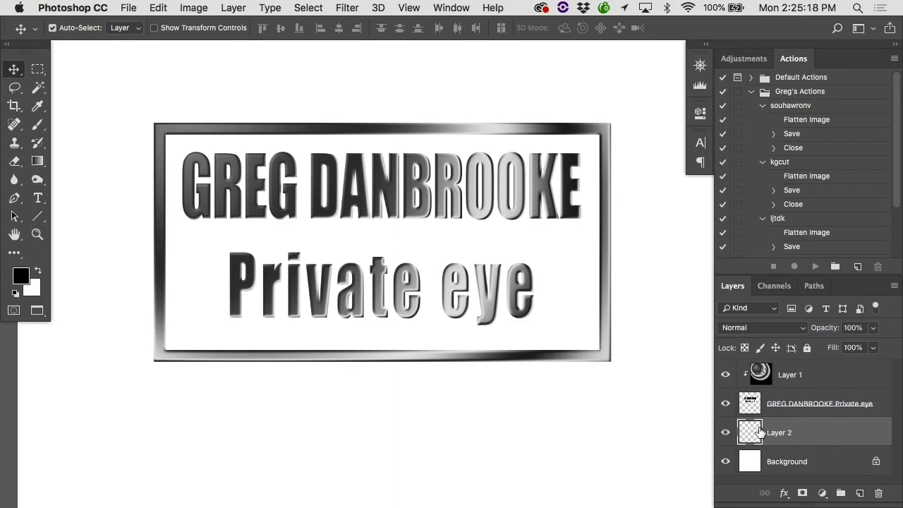
Step: Select a rectangle enclosing the whole sign and set the fill to a custom colour
key("m")
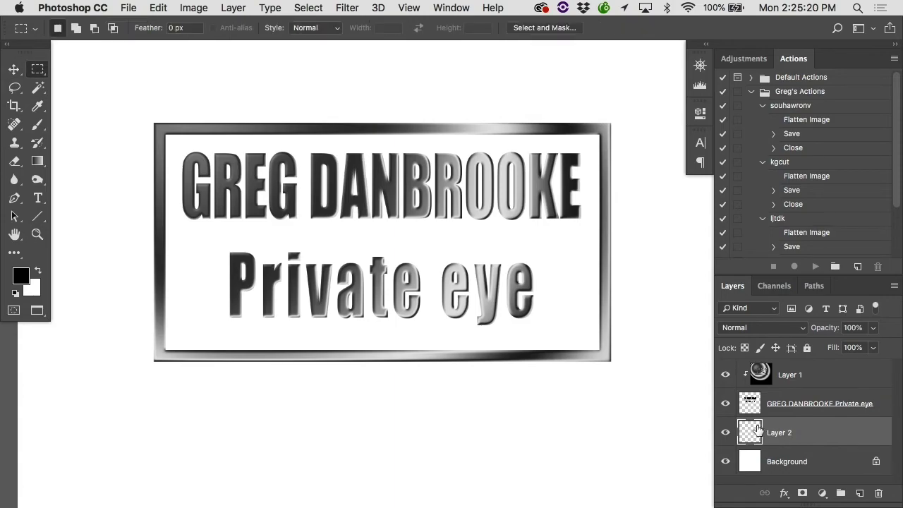
left_click_drag(260, 145, 638, 392)
left_click(158, 8)
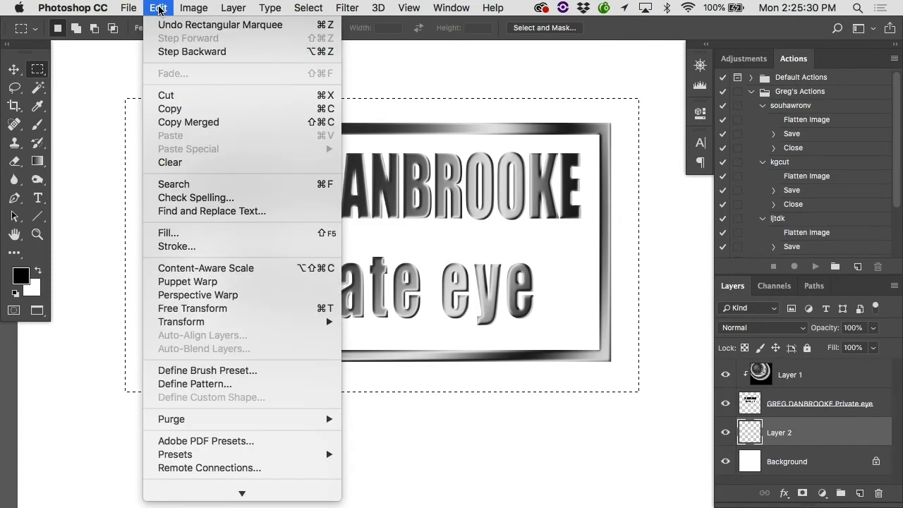
left_click(189, 236)
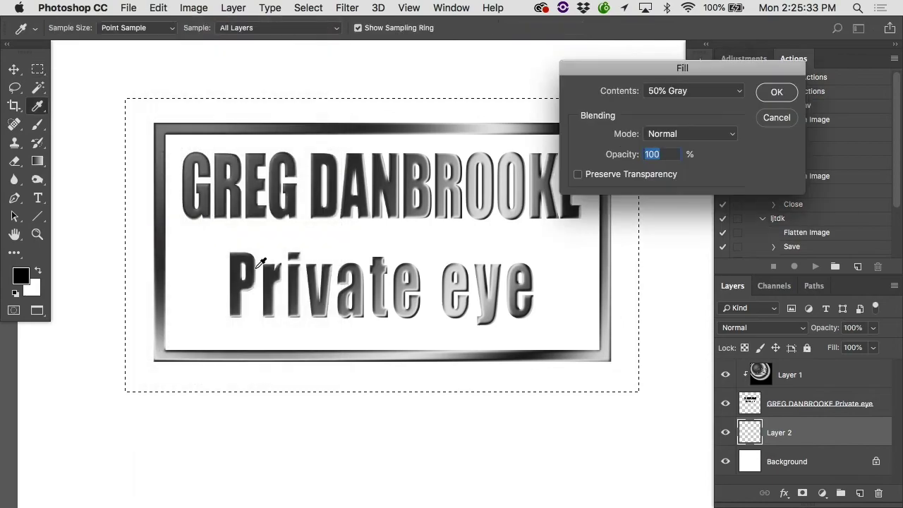
left_click(643, 92)
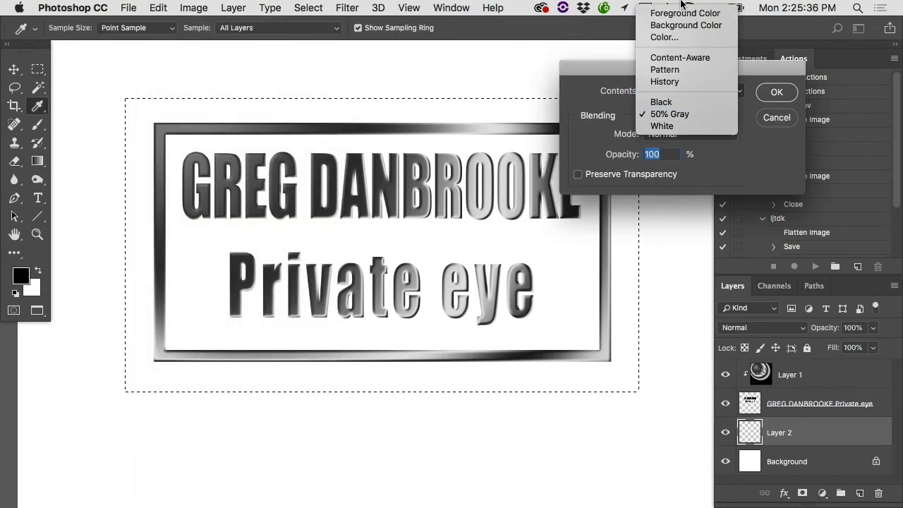
left_click(677, 40)
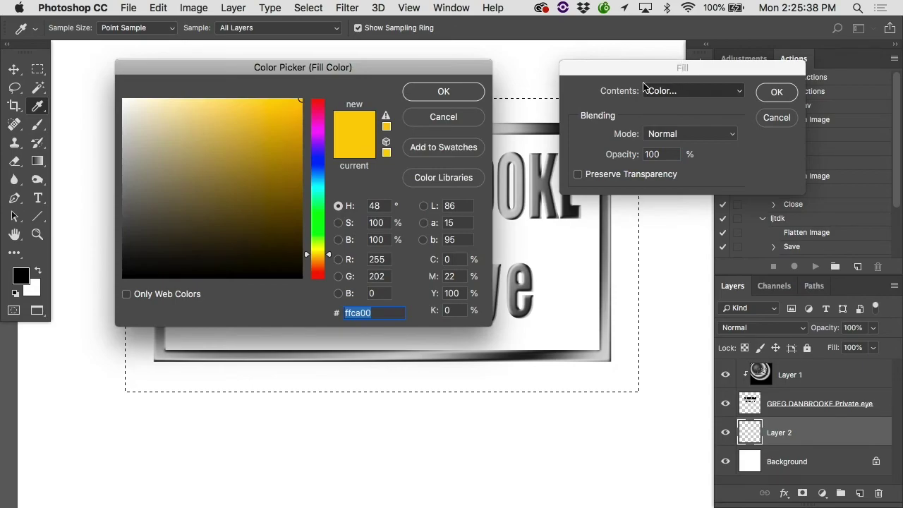
Step: Fill the selection on Layer 2 with blue 0054ff, then deselect
left_click(308, 156)
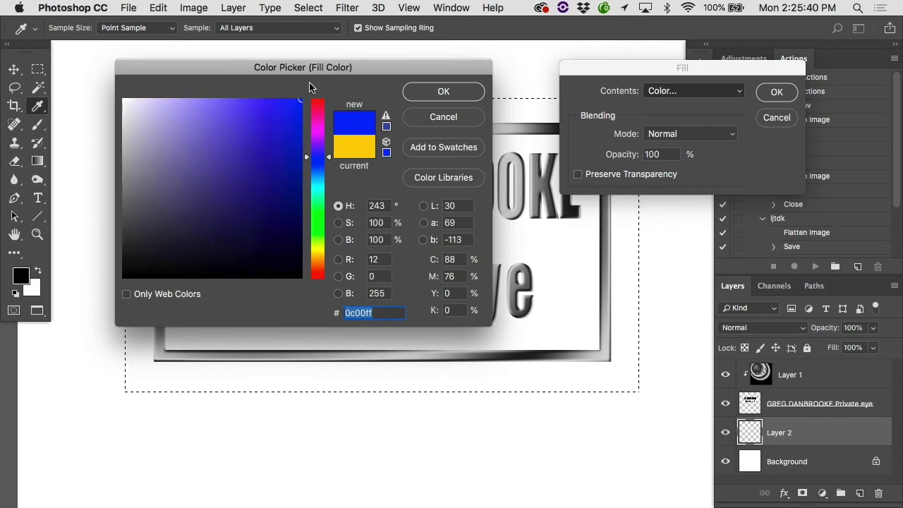
left_click(315, 170)
left_click(316, 168)
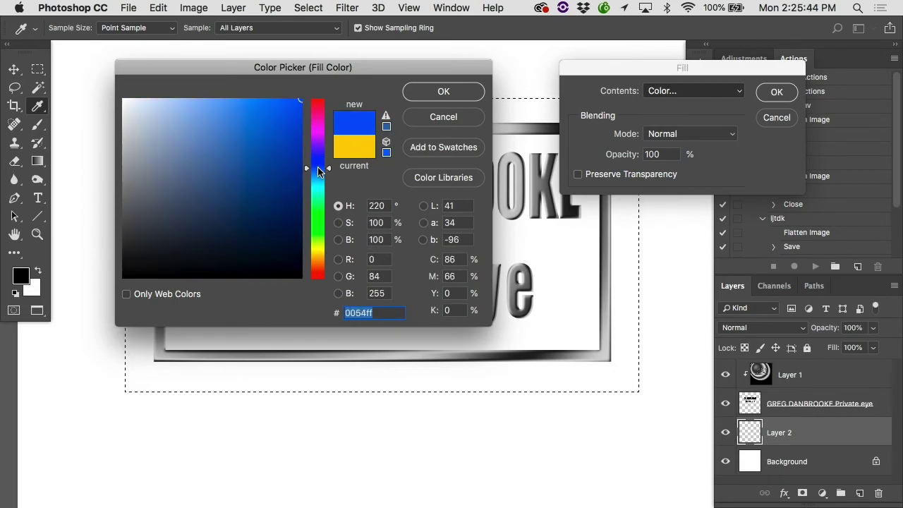
left_click_drag(349, 74, 290, 233)
left_click(384, 250)
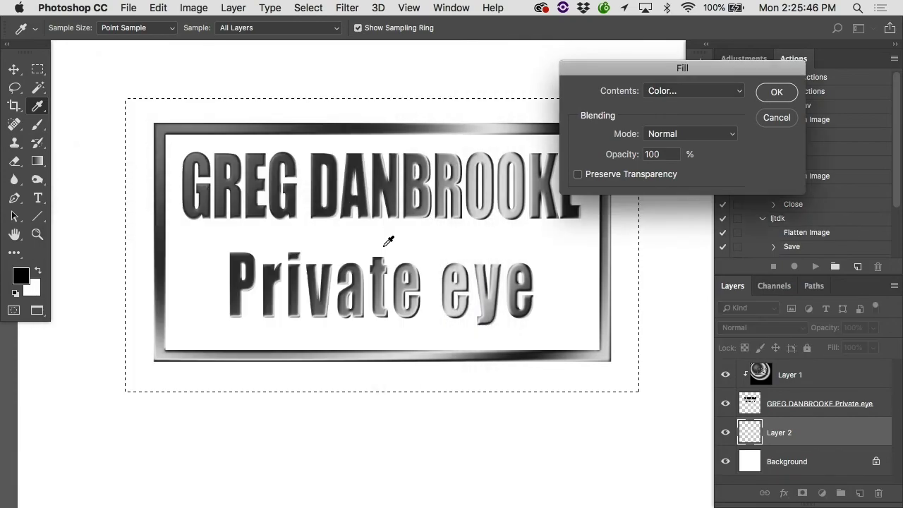
left_click(775, 93)
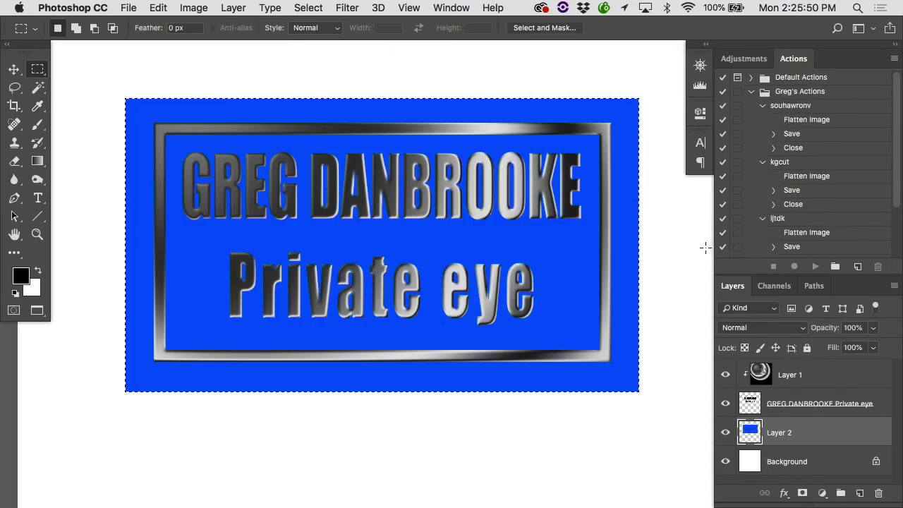
left_click(478, 256)
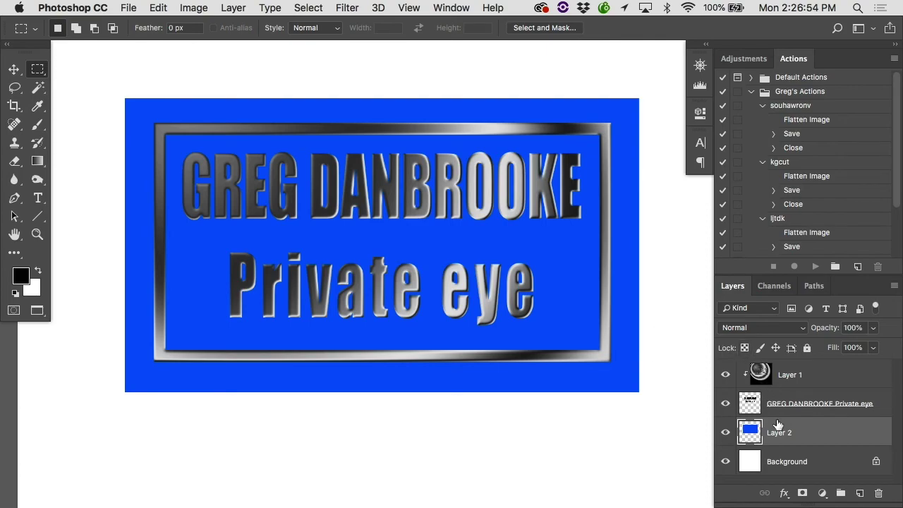
left_click(760, 409)
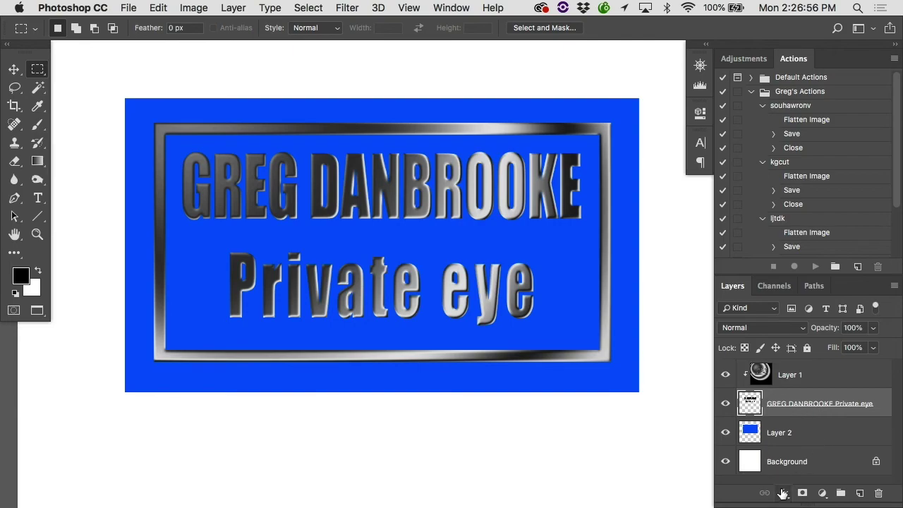
left_click(783, 493)
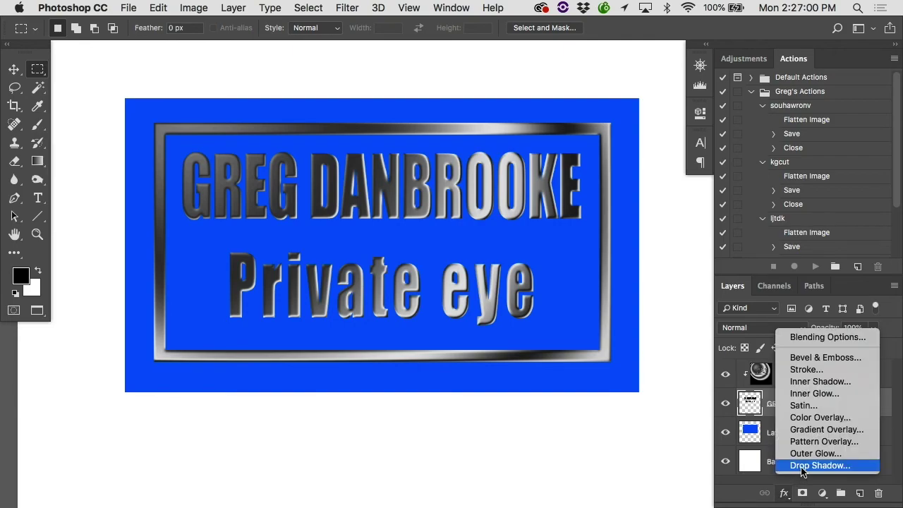
left_click(819, 465)
left_click_drag(386, 110, 529, 110)
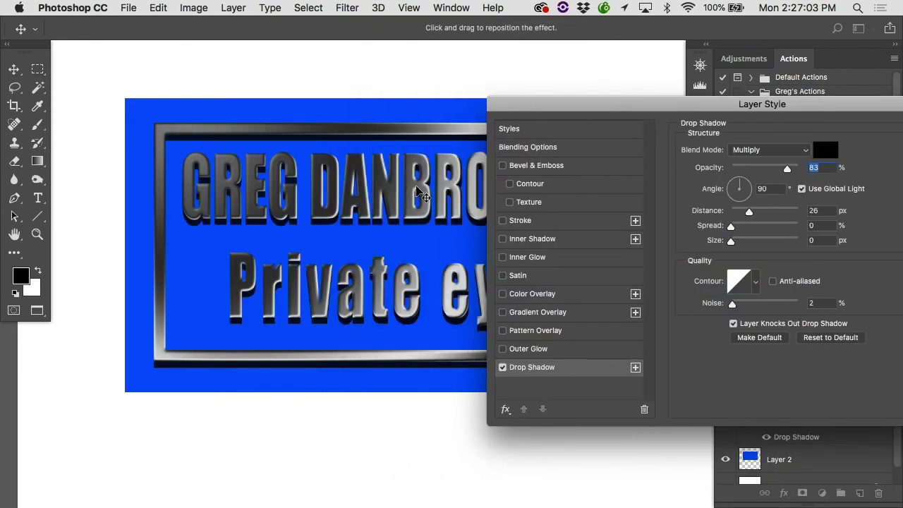
left_click(736, 187)
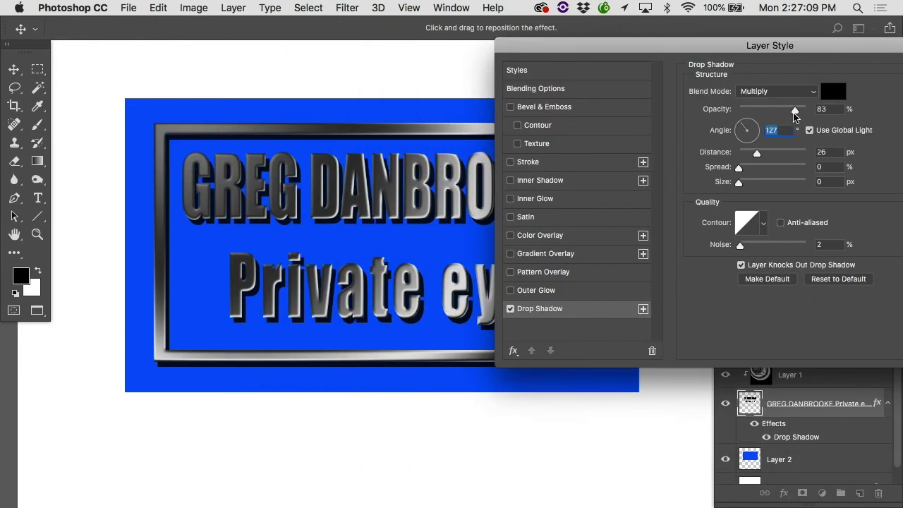
left_click_drag(792, 110, 762, 110)
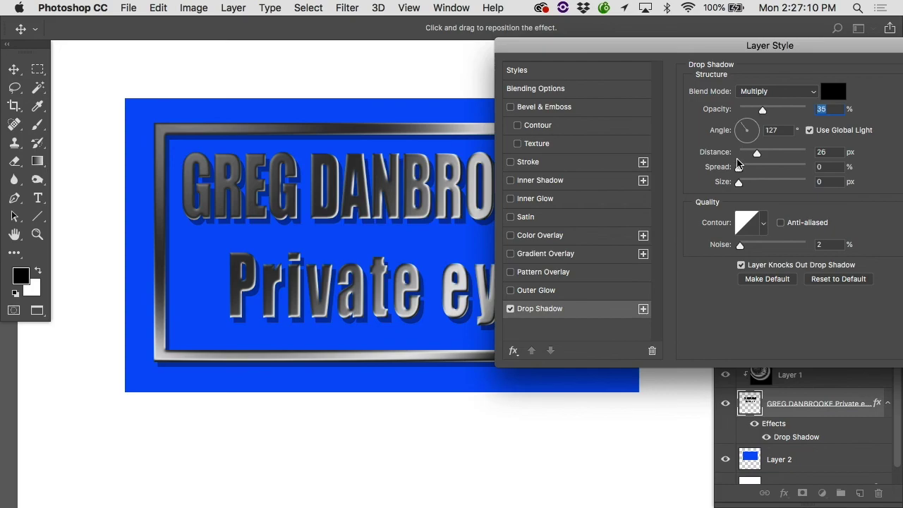
mouse_move(739, 182)
left_mouse_down()
mouse_move(754, 184)
mouse_move(746, 181)
left_mouse_up()
mouse_move(393, 187)
left_mouse_down()
mouse_move(381, 187)
mouse_move(390, 184)
left_mouse_up()
left_click_drag(696, 52, 412, 54)
left_click(697, 74)
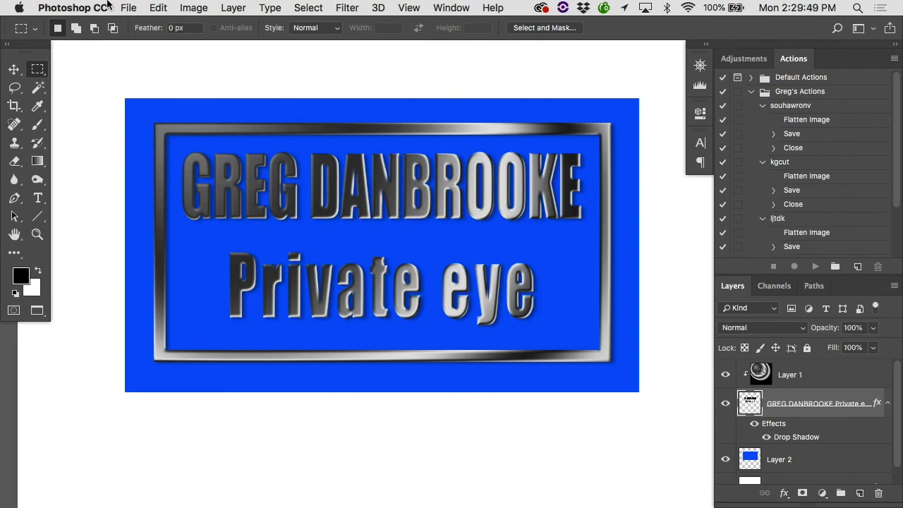
Step: Save the plaque as DoorPlaque.psd in Photoshop format, then return to the lecture notes PDF
left_click(129, 8)
left_click(161, 153)
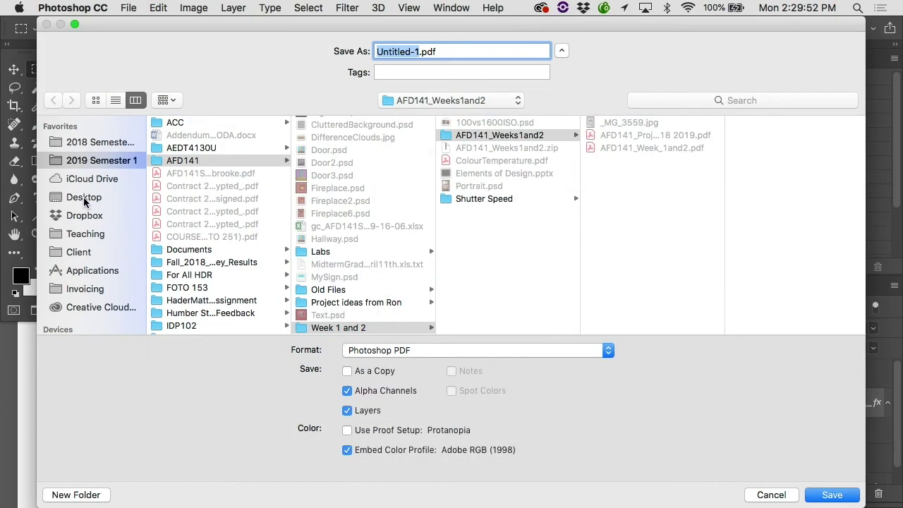
left_click(80, 196)
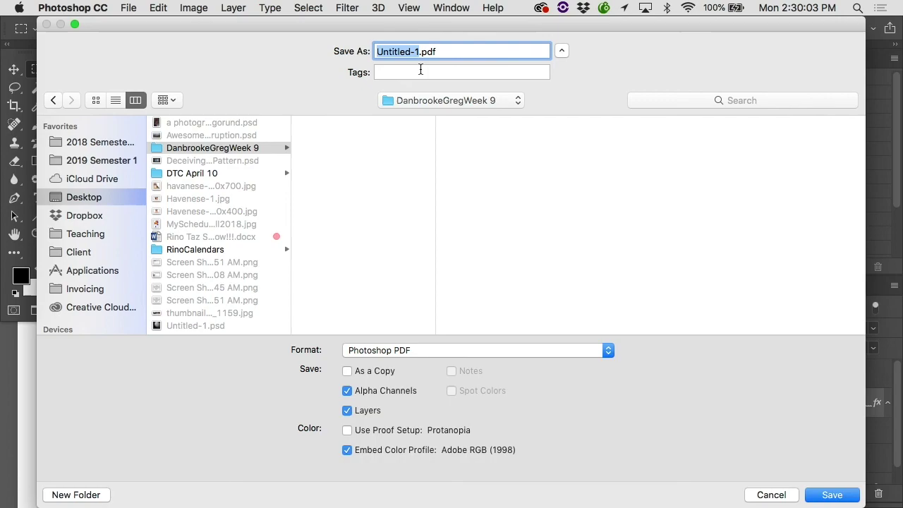
type("Doo")
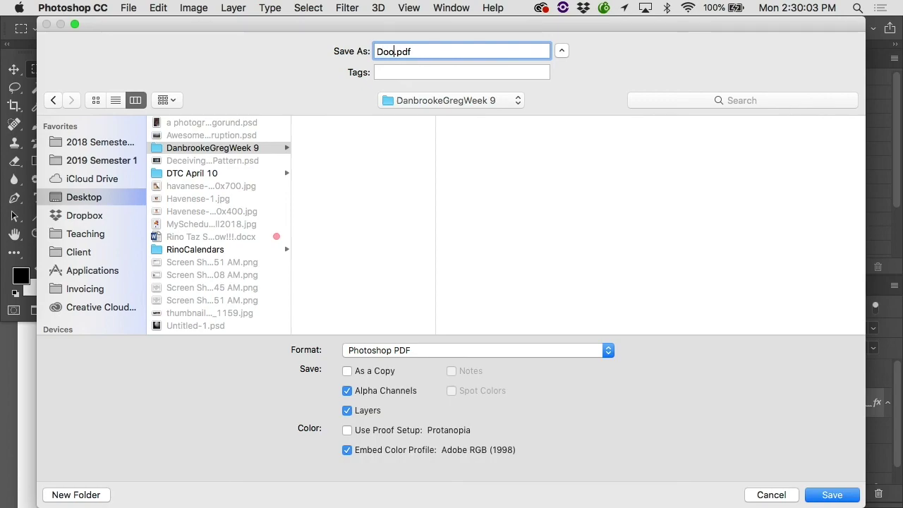
type("rPlaque")
left_click(530, 350)
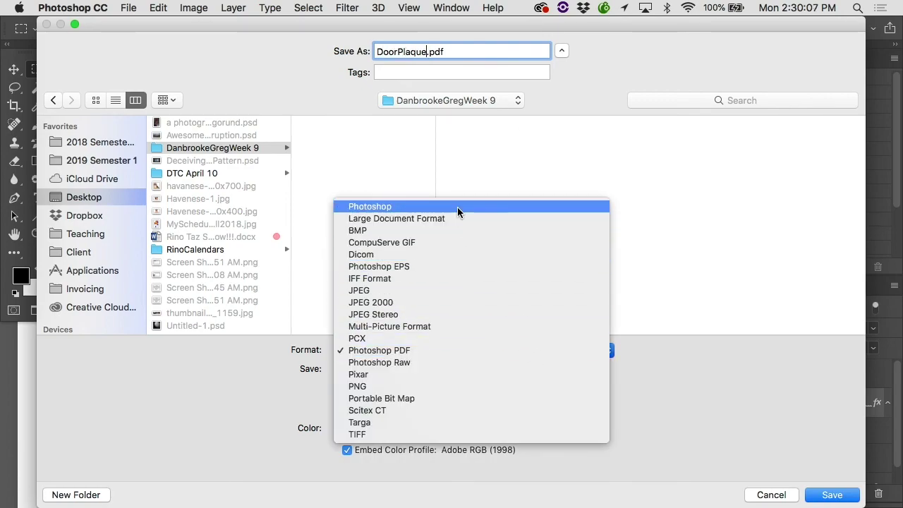
left_click(458, 207)
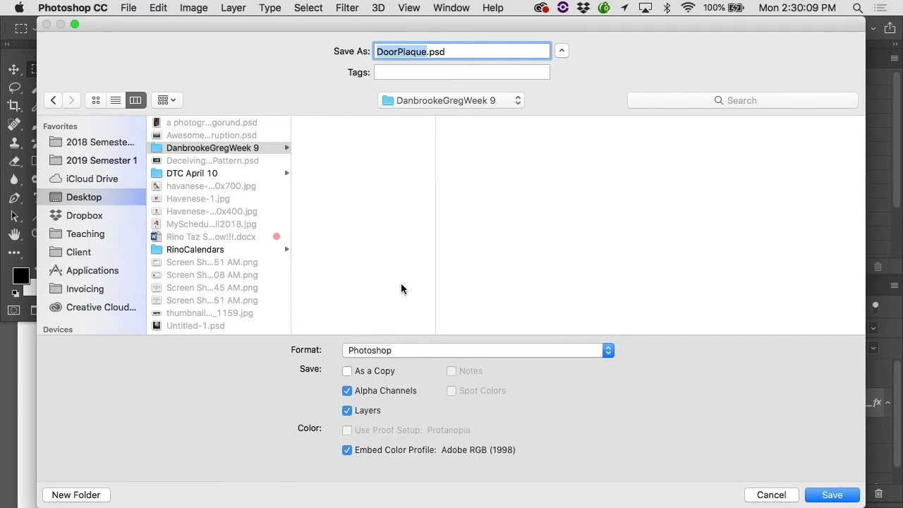
left_click(494, 350)
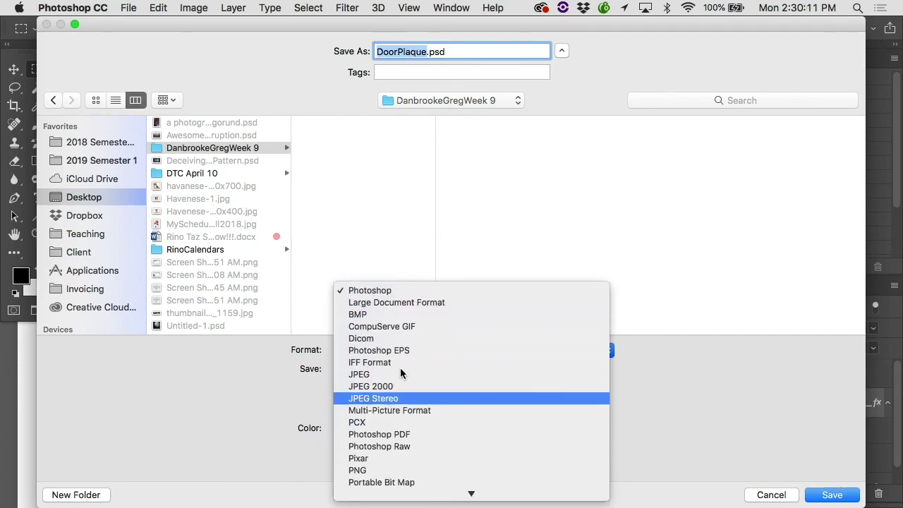
left_click(402, 291)
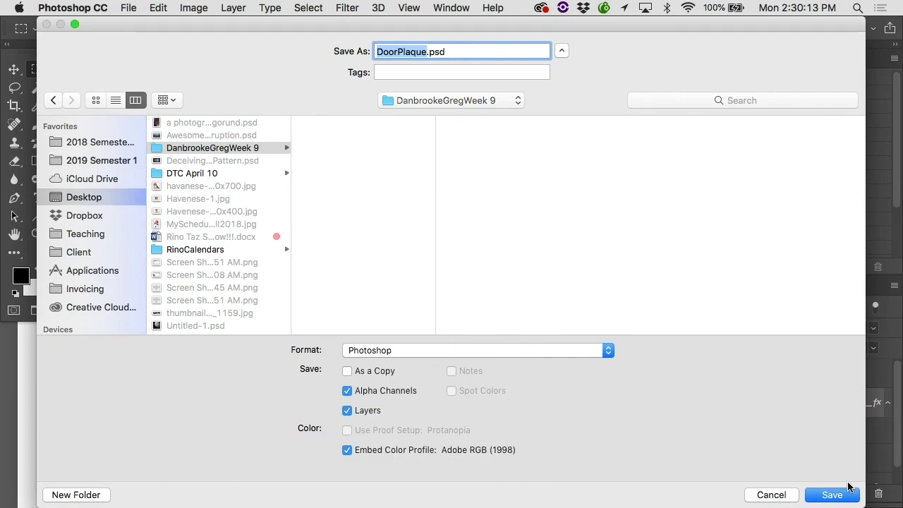
left_click(833, 494)
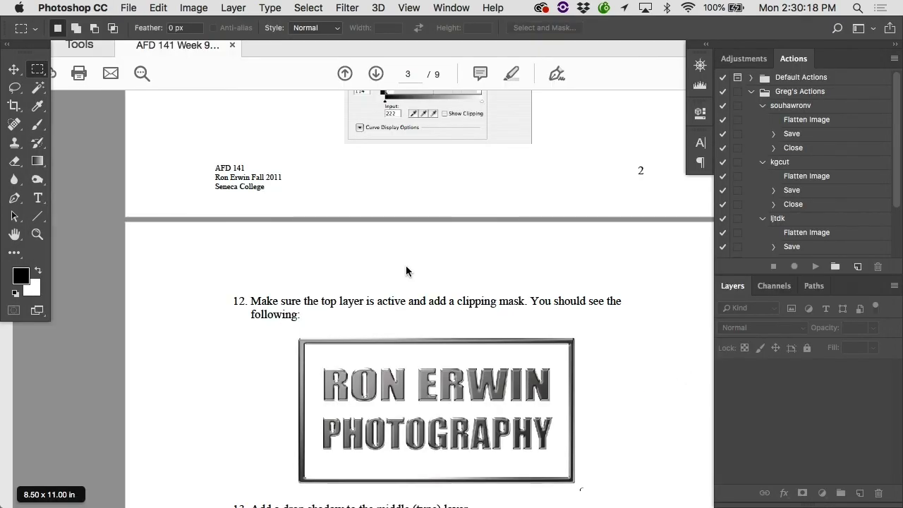
left_click(406, 255)
scroll(406, 255, "down", 4)
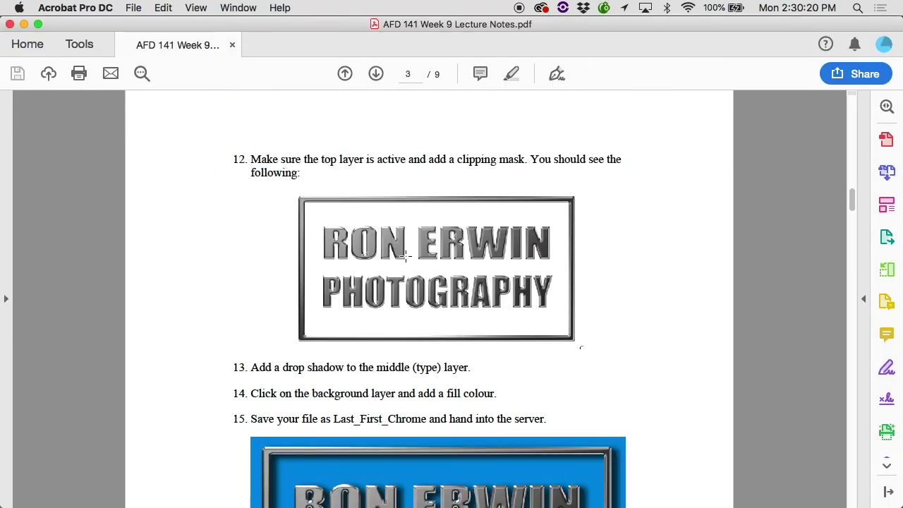